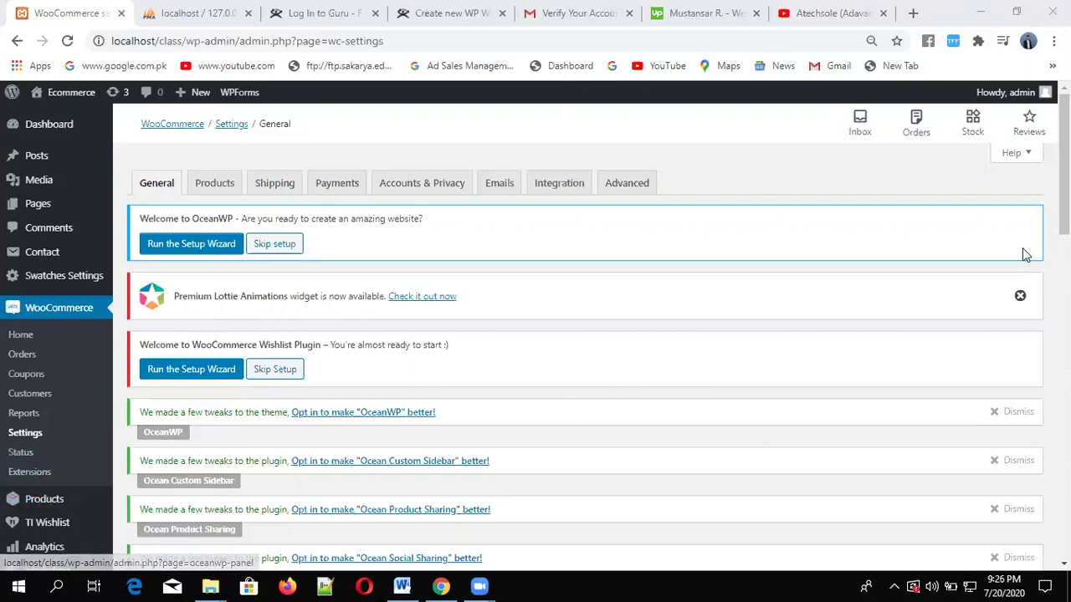
# - Open the list of installed plugins in the WordPress admin
pyautogui.moveTo(1064, 167); pyautogui.dragTo(1064, 299)
pyautogui.moveTo(42, 387)
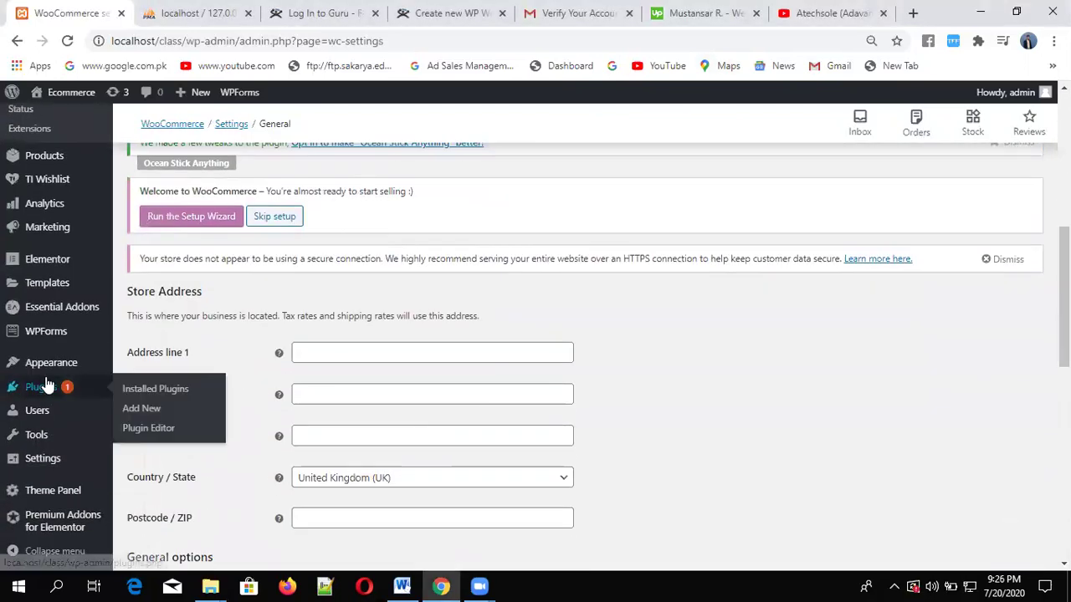
pyautogui.click(153, 397)
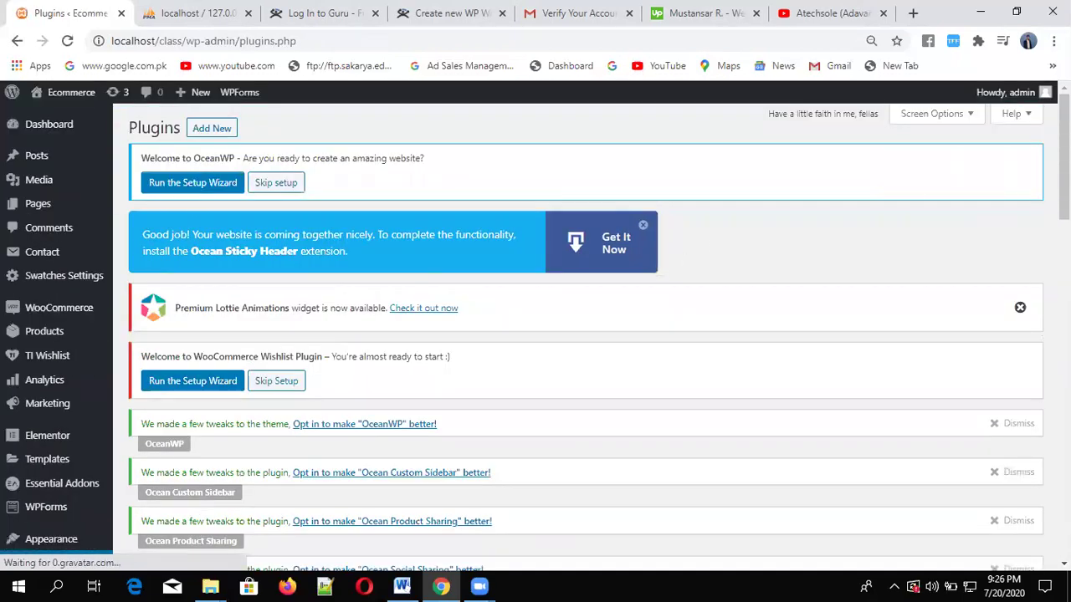
# - Examine the installed plugins and their descriptions, from Akismet Anti-Spam through WPForms Lite
pyautogui.scroll(-6, 585, 334)
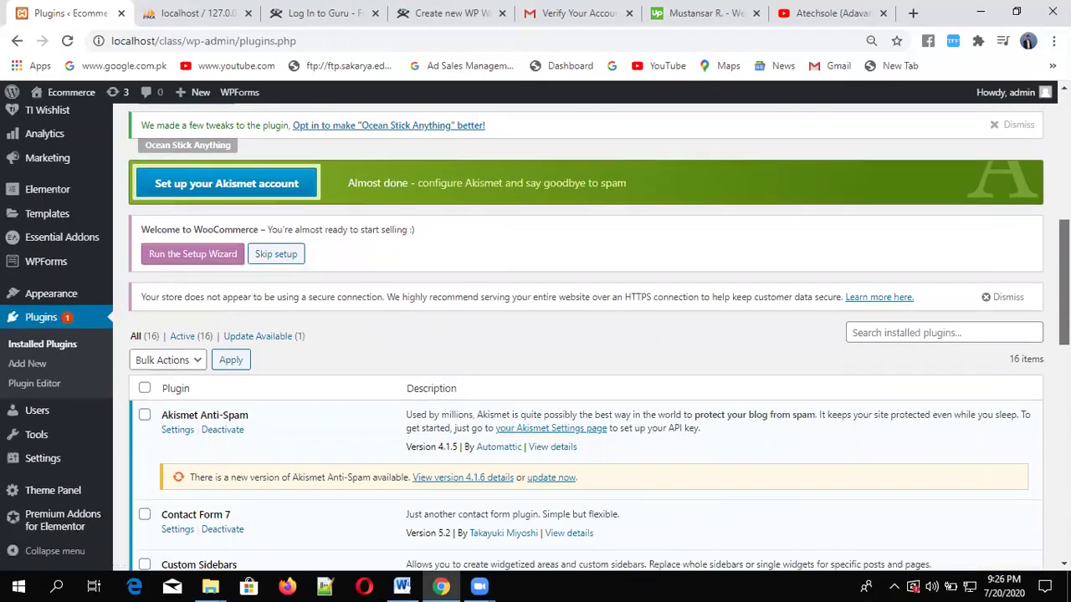
pyautogui.scroll(-3, 819, 374)
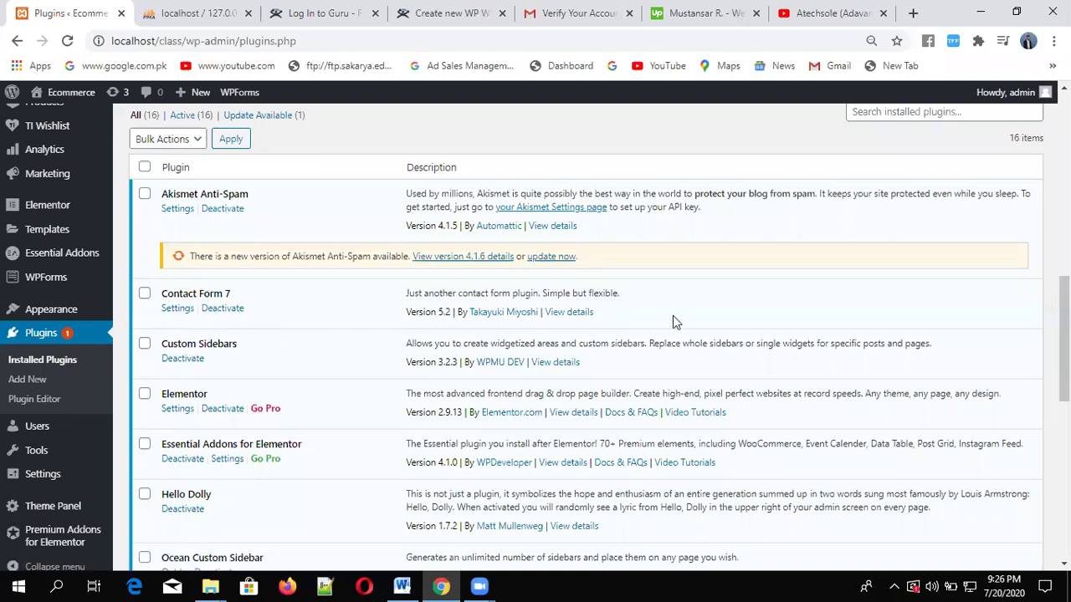
pyautogui.moveTo(1063, 335); pyautogui.dragTo(1063, 371)
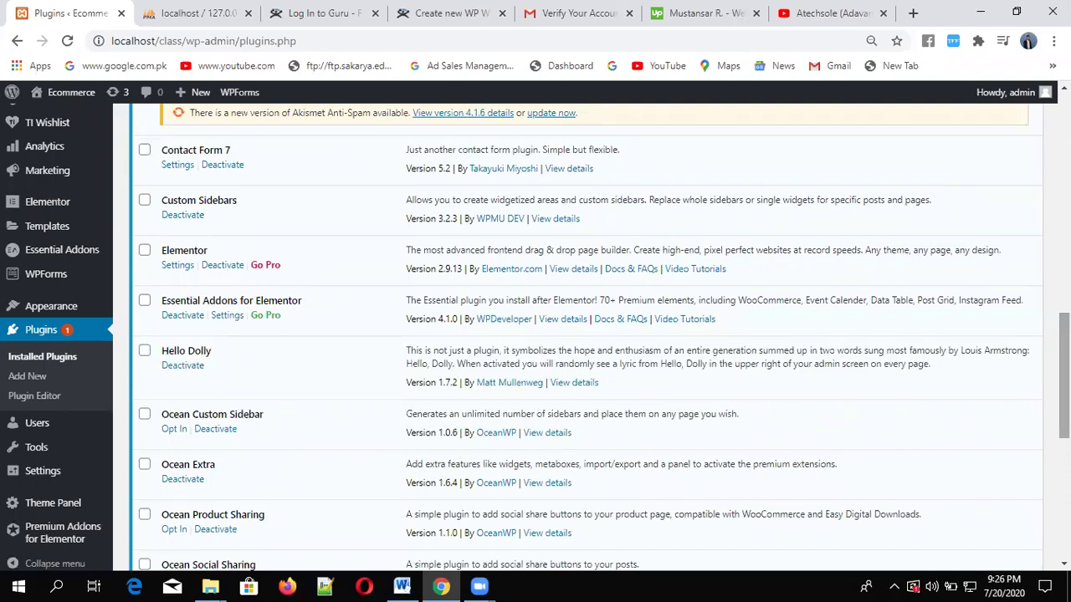
pyautogui.moveTo(1064, 371); pyautogui.dragTo(1064, 400)
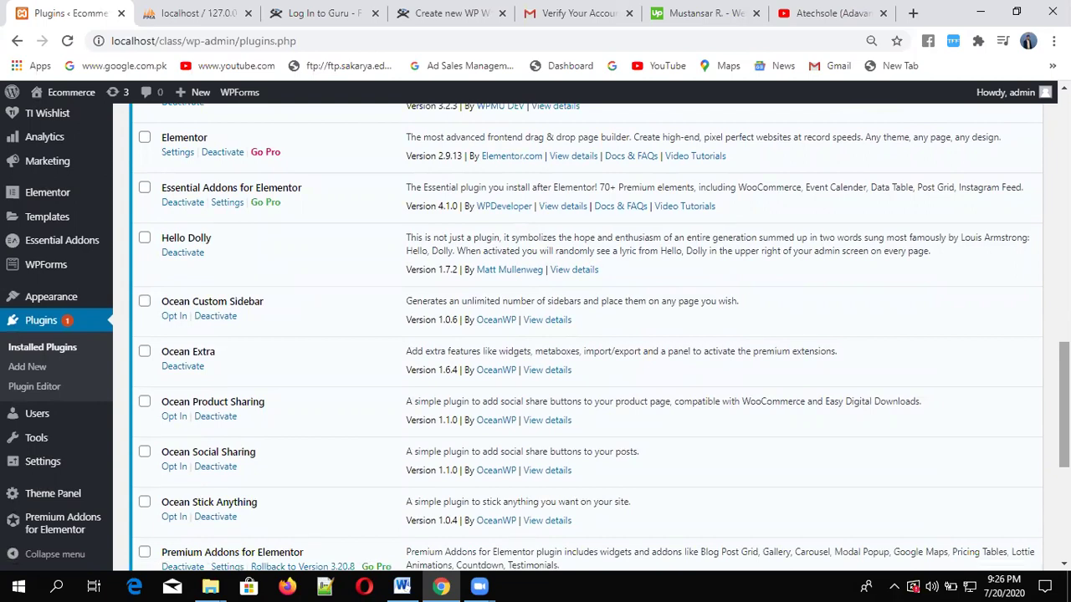
pyautogui.moveTo(1063, 401); pyautogui.dragTo(1063, 480)
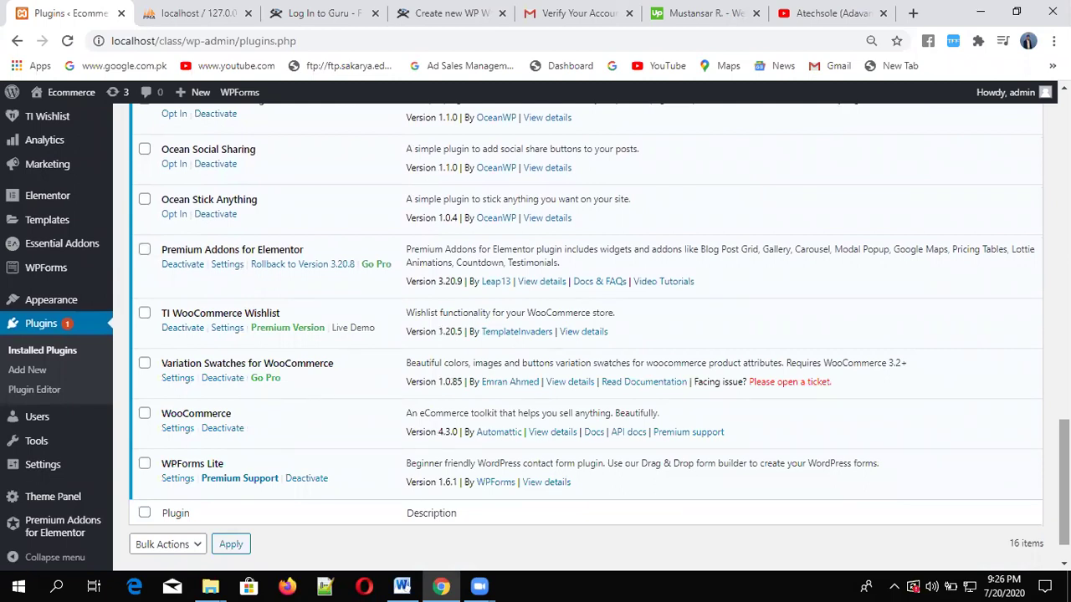
pyautogui.scroll(7, 585, 335)
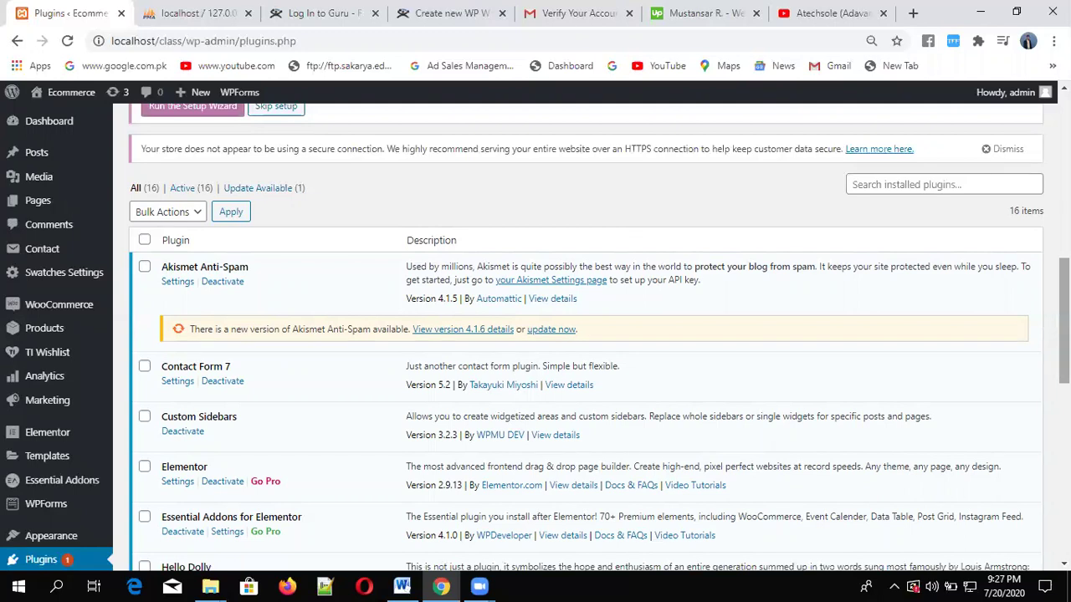
pyautogui.scroll(-2, 585, 334)
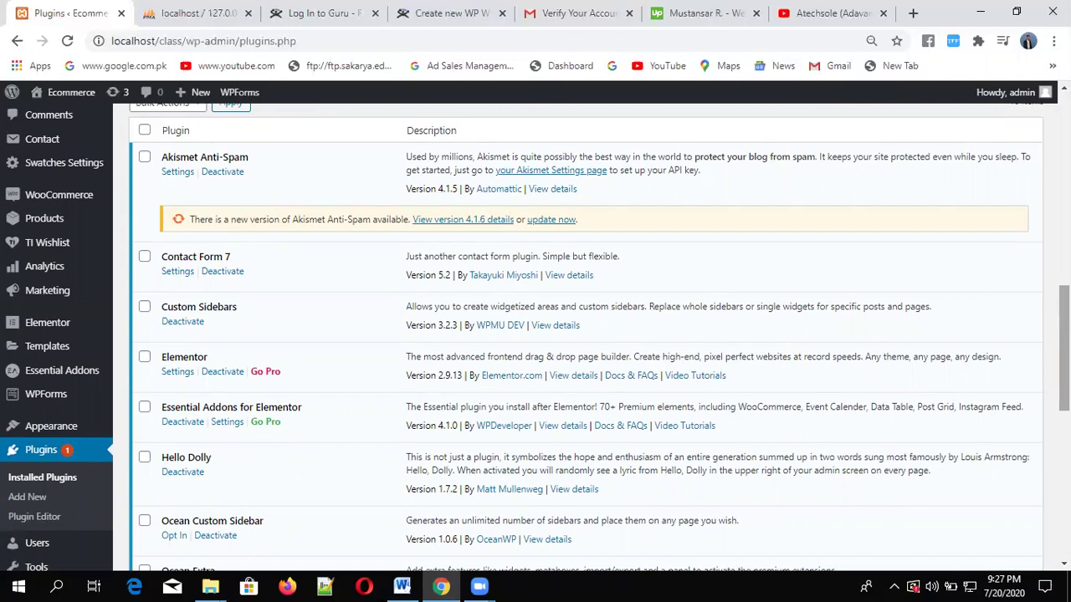
pyautogui.scroll(10, 1064, 347)
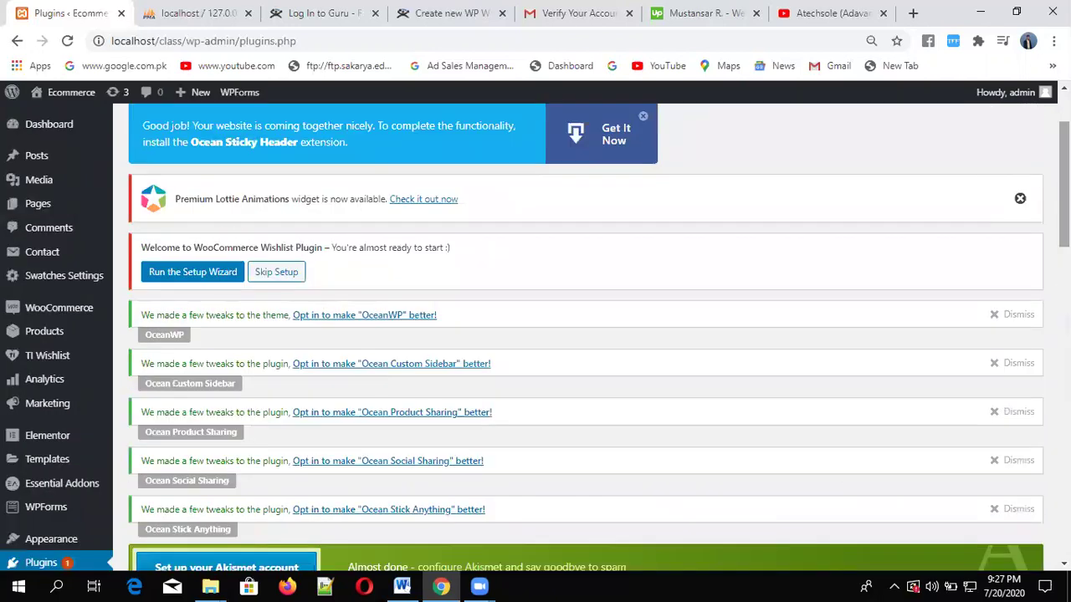
pyautogui.scroll(-6, 586, 335)
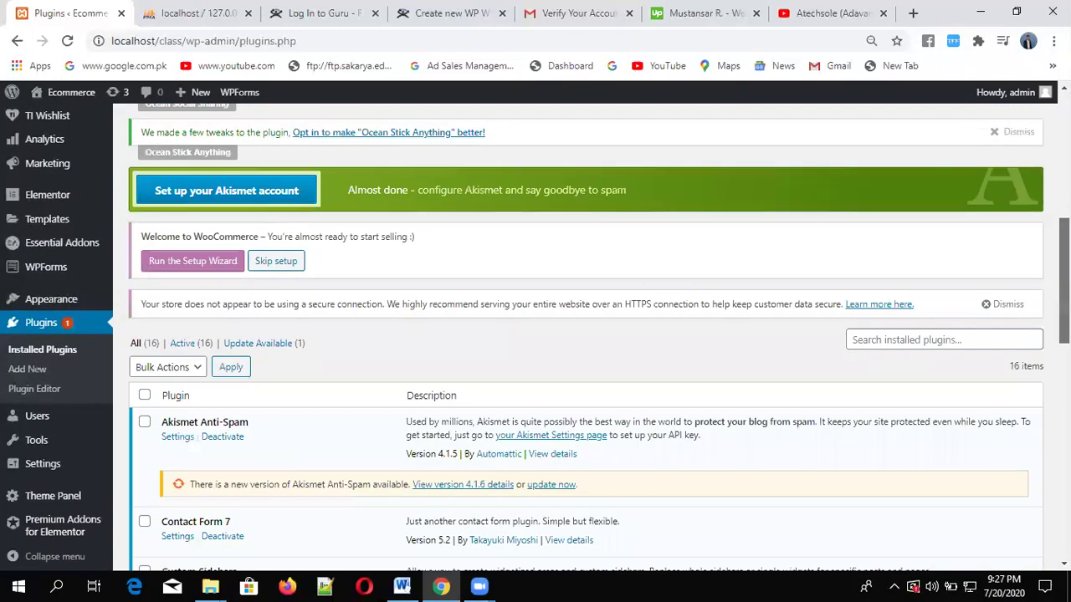
pyautogui.scroll(-2, 586, 334)
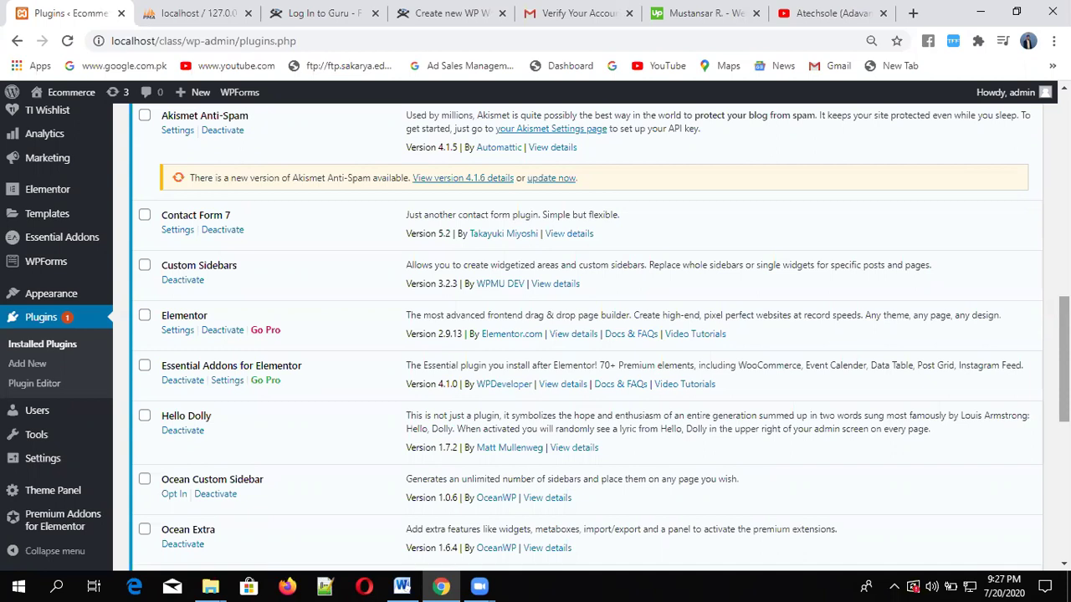
pyautogui.scroll(-3, 586, 334)
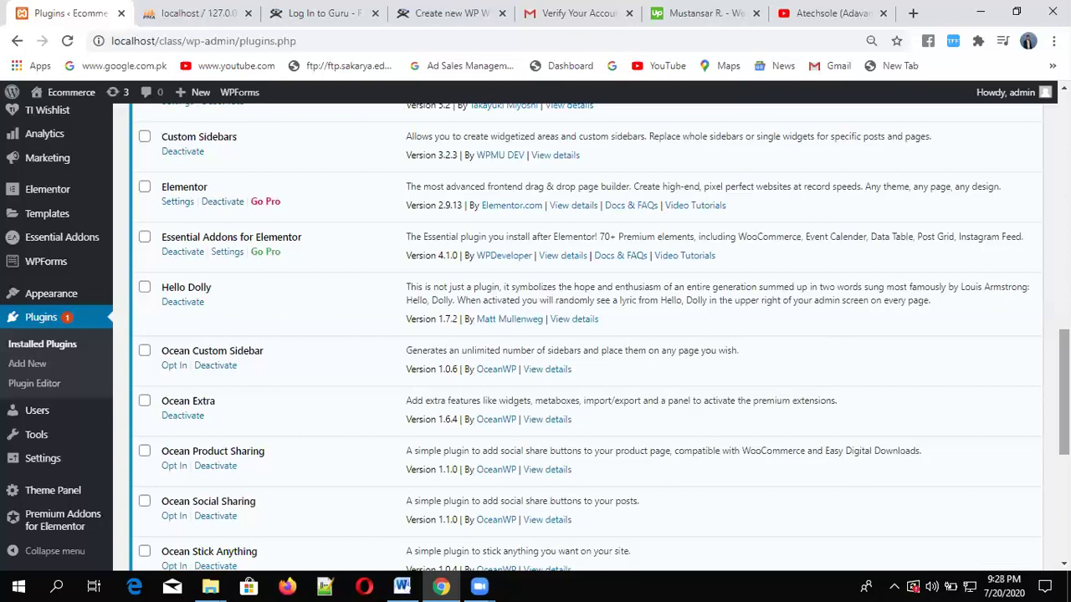
pyautogui.moveTo(1064, 393); pyautogui.dragTo(1064, 423)
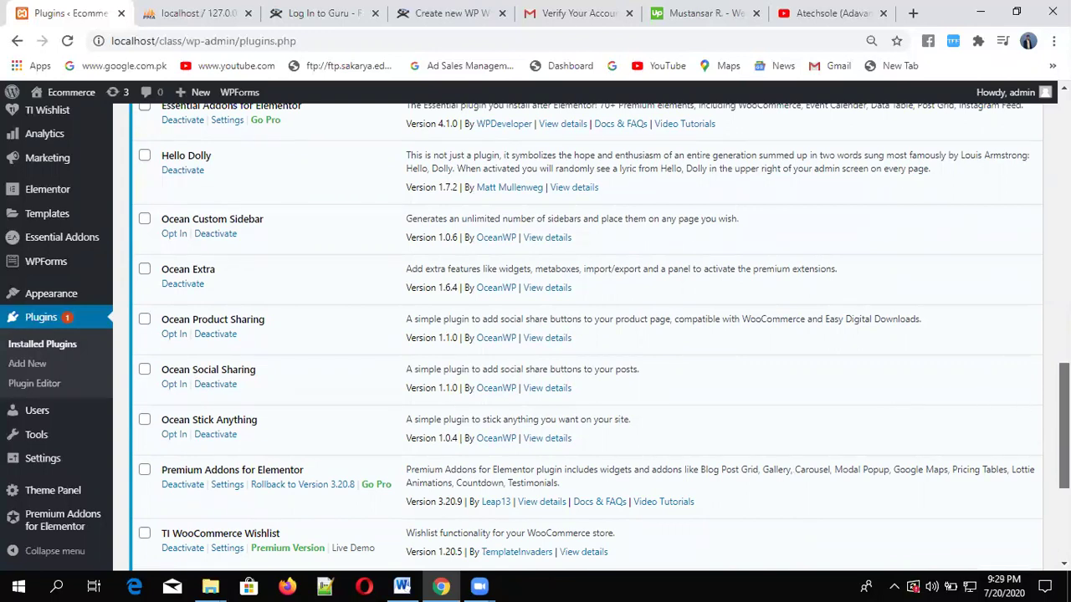
pyautogui.scroll(-1, 585, 335)
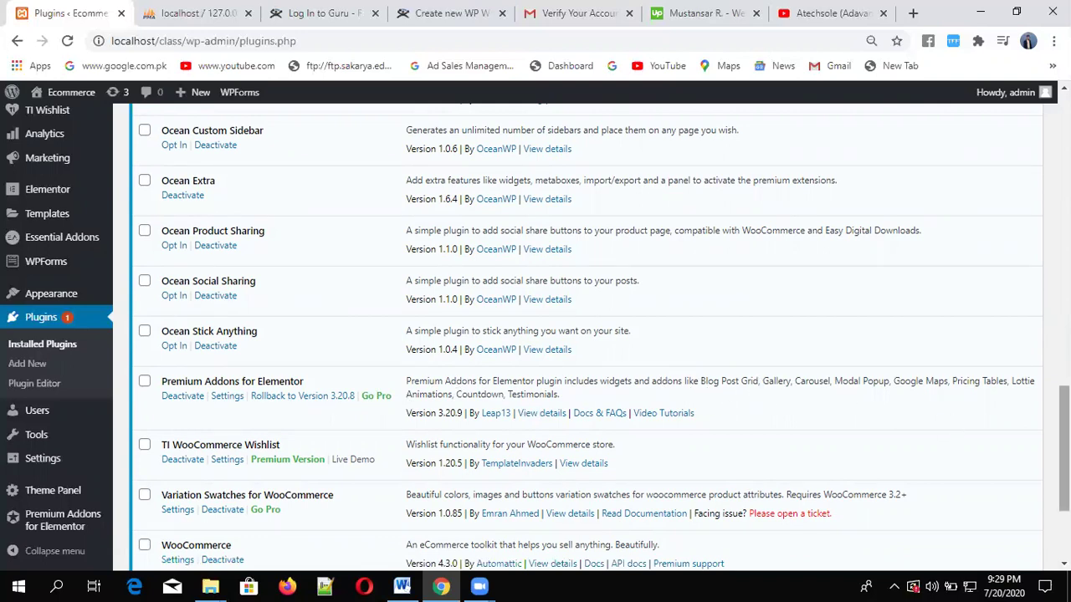
pyautogui.moveTo(1064, 443); pyautogui.dragTo(1063, 470)
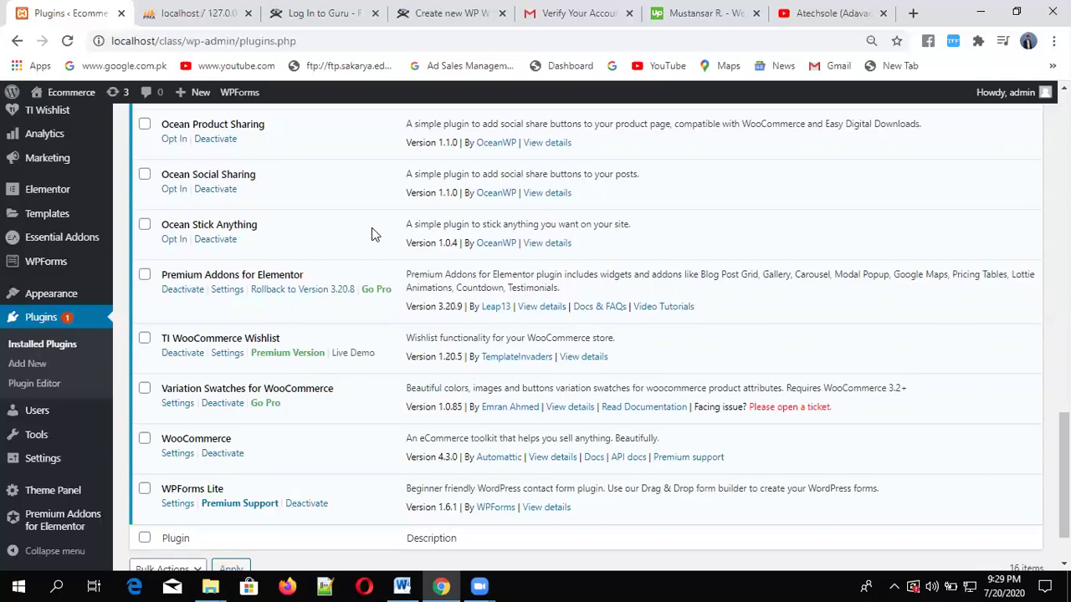
# - Open the daraz.pk shopping site in a new browser tab
pyautogui.click(914, 15)
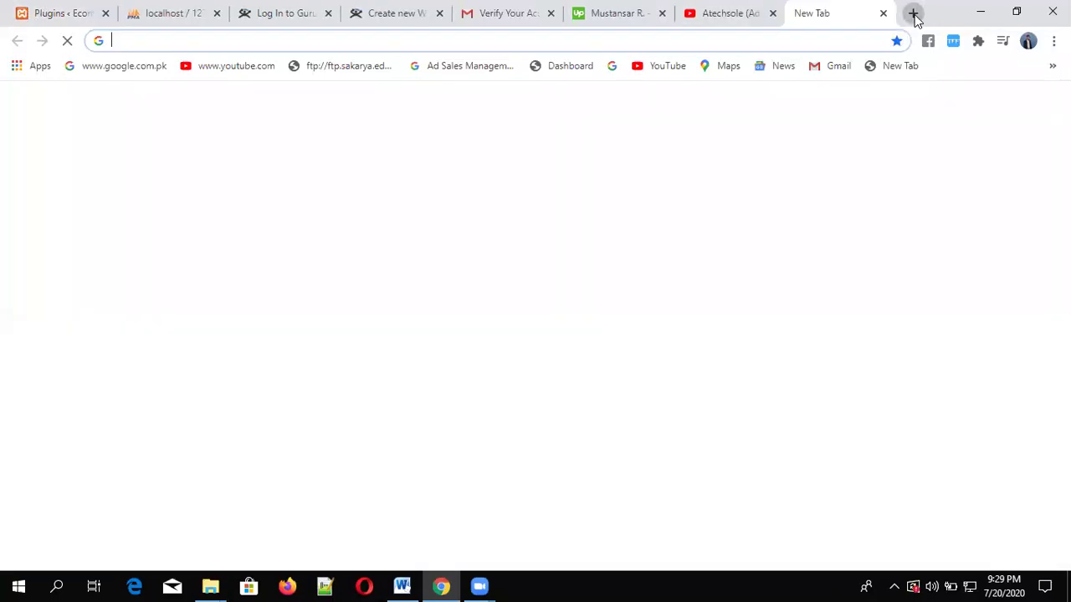
pyautogui.write('daraz.pk/#')
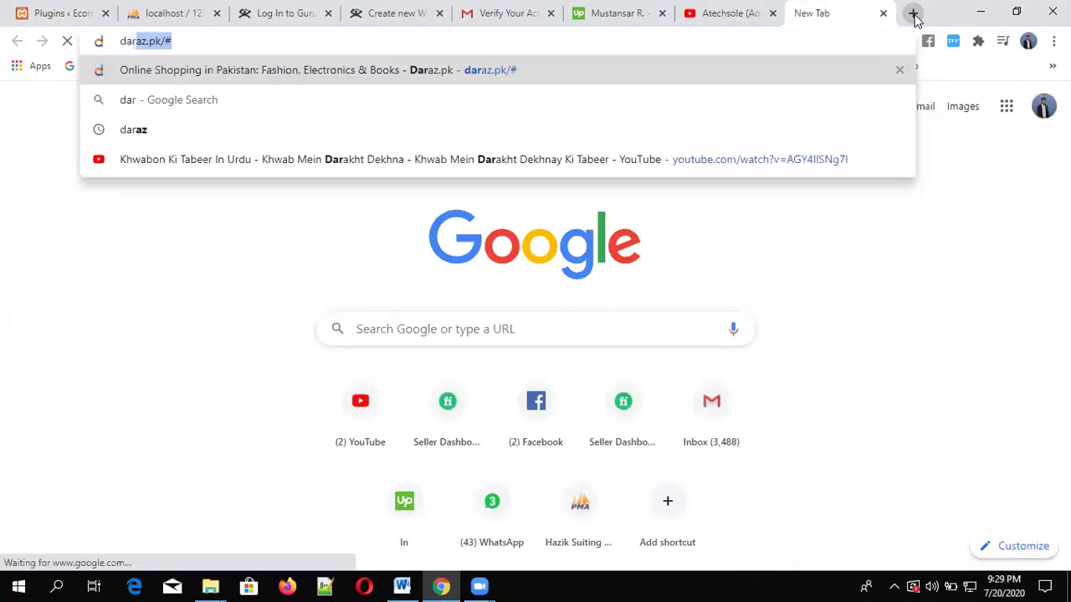
pyautogui.press('Return')
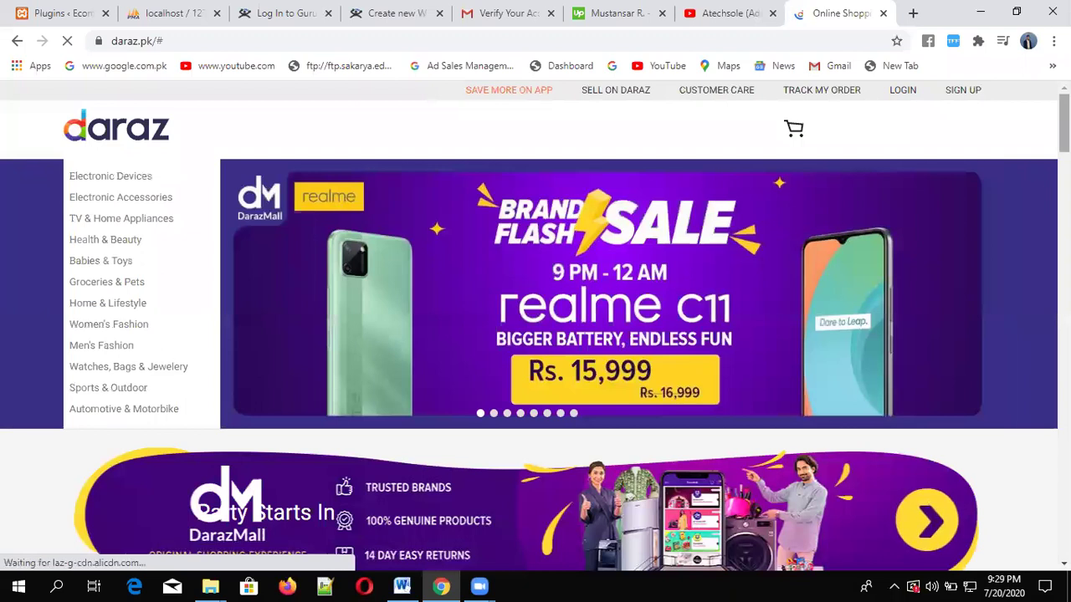
# - Examine the Flash Sale, Collections and Daraz Mall sections of the home page, dismissing the Daz friend invitation
pyautogui.scroll(-6, 535, 335)
pyautogui.scroll(-2, 536, 335)
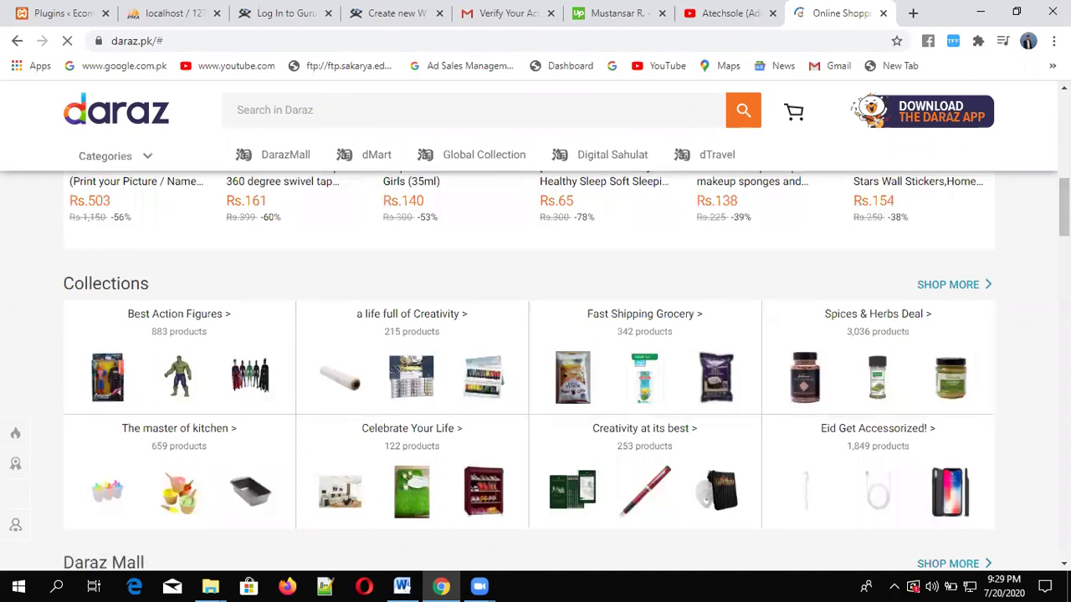
pyautogui.scroll(-7, 1064, 209)
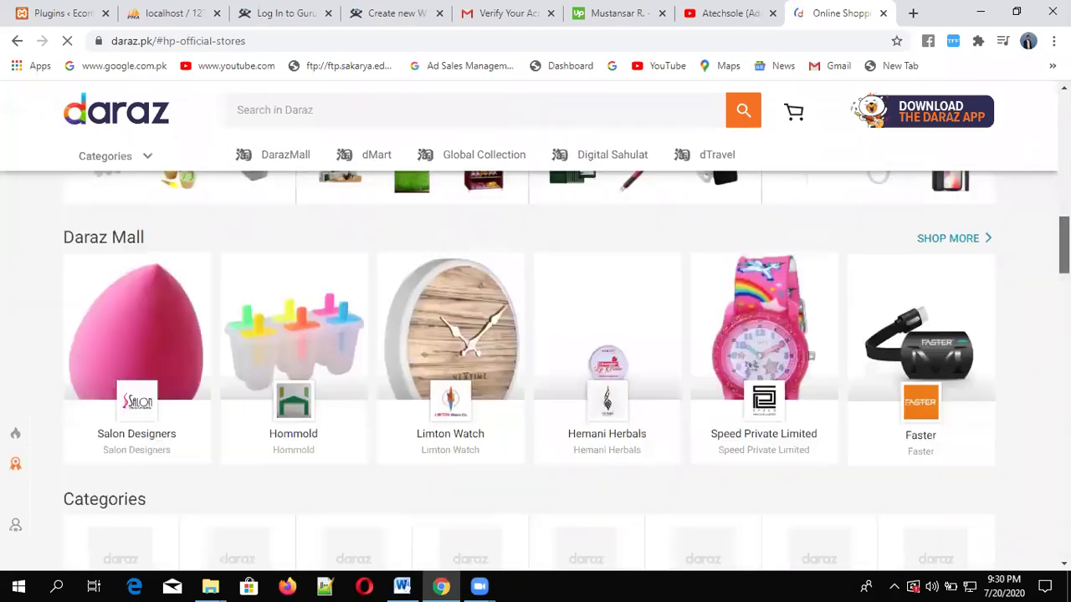
pyautogui.scroll(6, 530, 326)
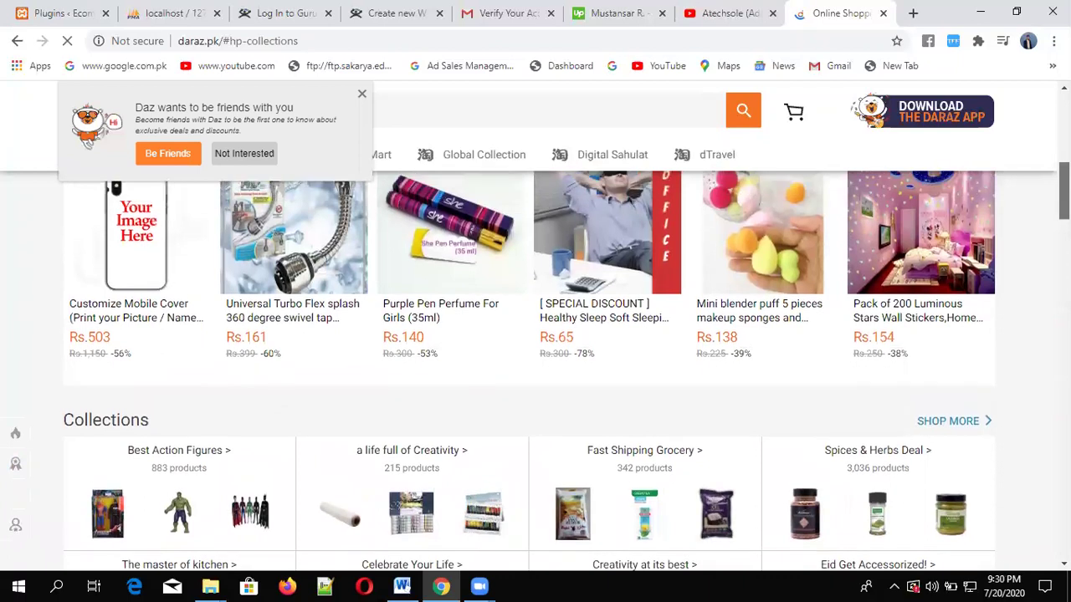
pyautogui.scroll(1, 626, 368)
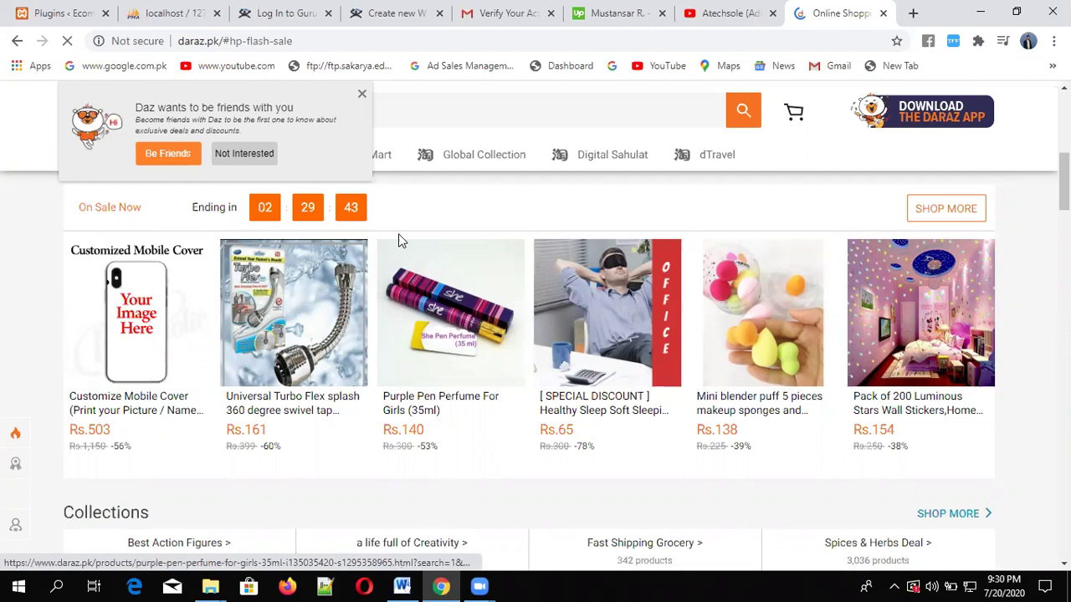
pyautogui.click(361, 96)
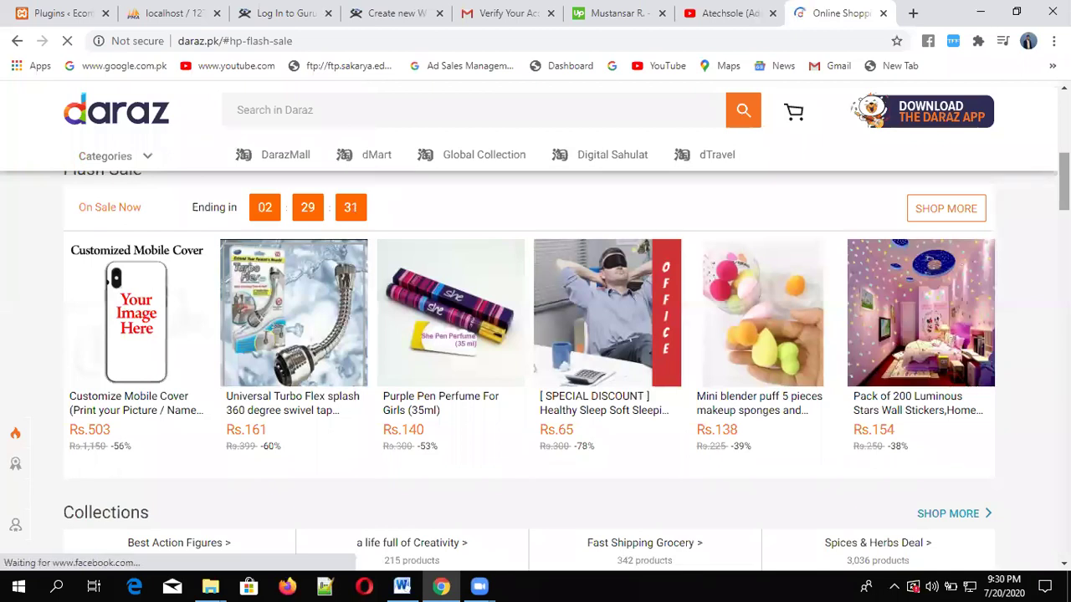
pyautogui.scroll(-2, 536, 335)
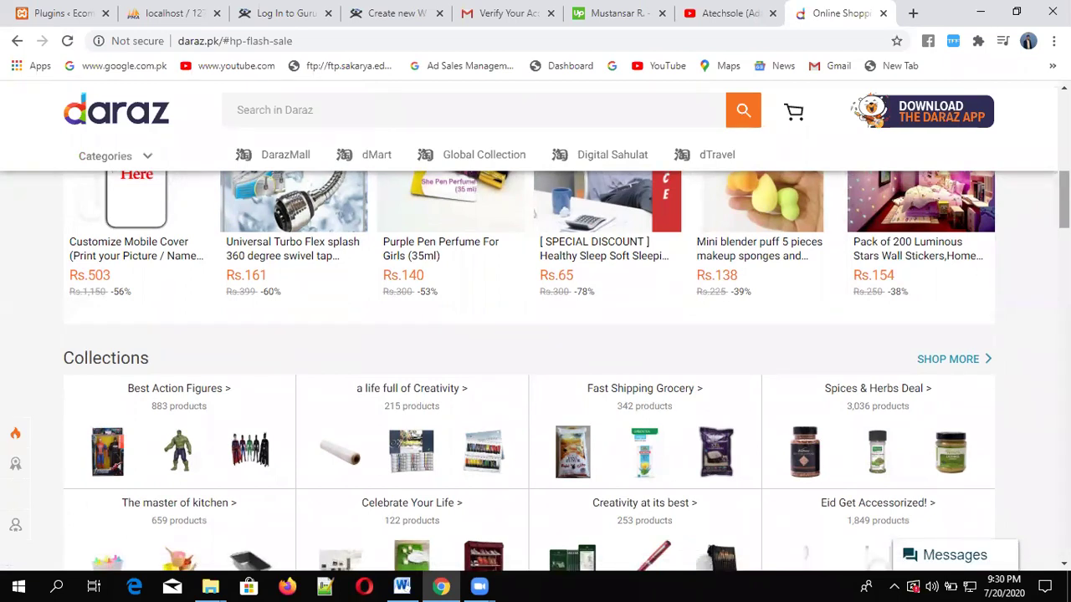
pyautogui.scroll(2, 644, 274)
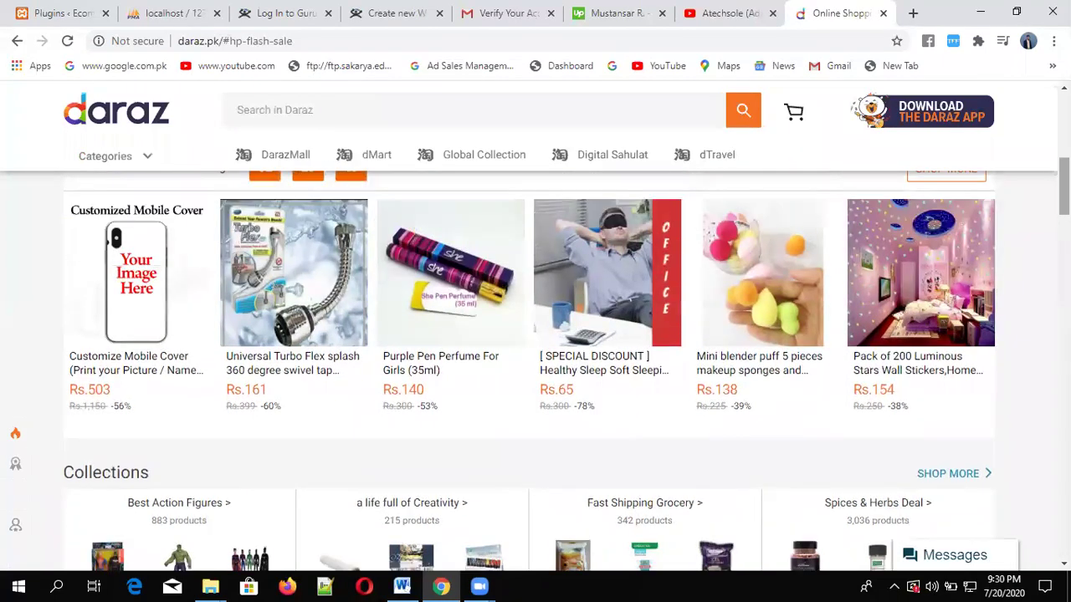
# - Open the Healthy Sleep Soft Sleeping Eye Mask from the Flash Sale and examine its details, specifications and reviews
pyautogui.click(624, 272)
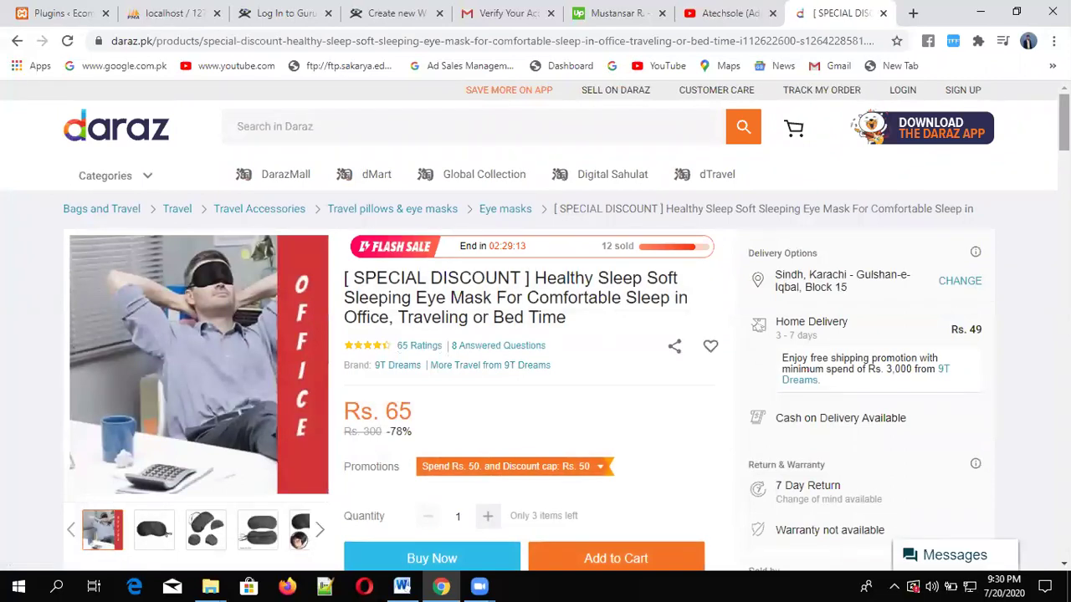
pyautogui.scroll(-5, 535, 376)
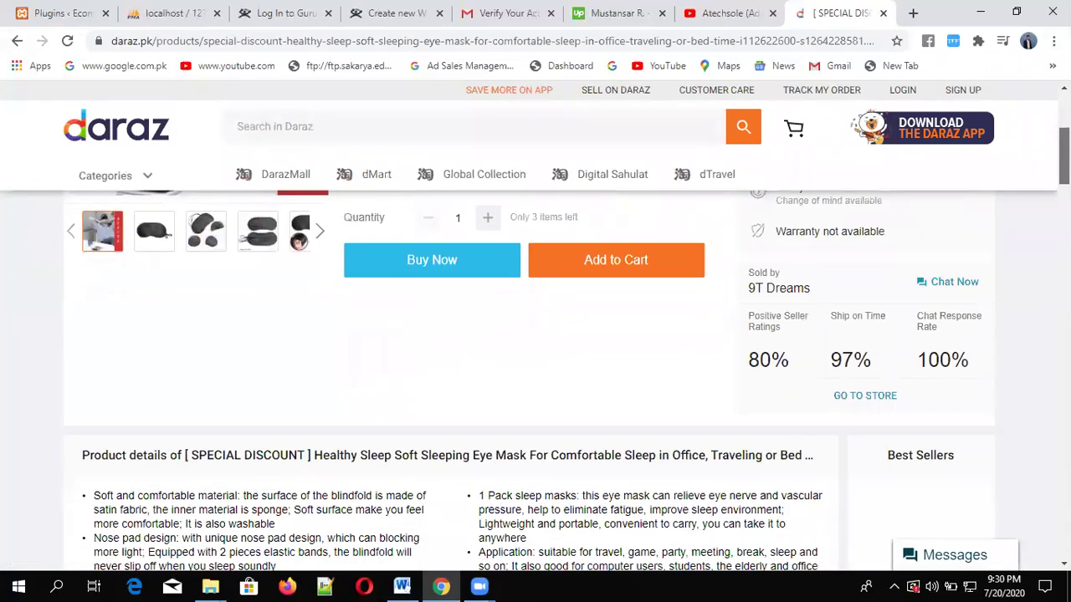
pyautogui.scroll(-6, 535, 376)
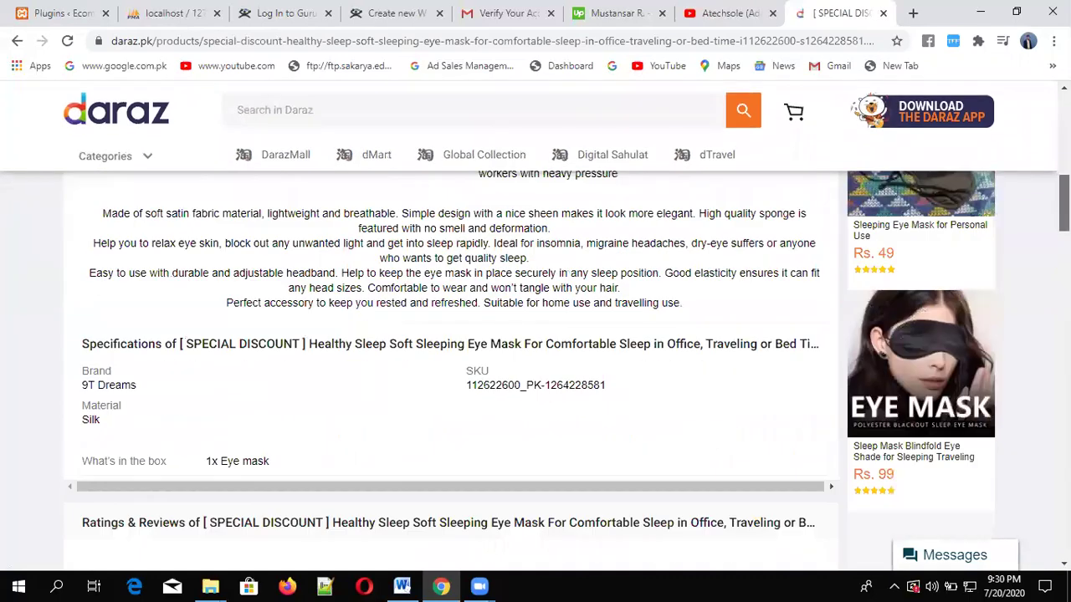
pyautogui.scroll(-7, 536, 368)
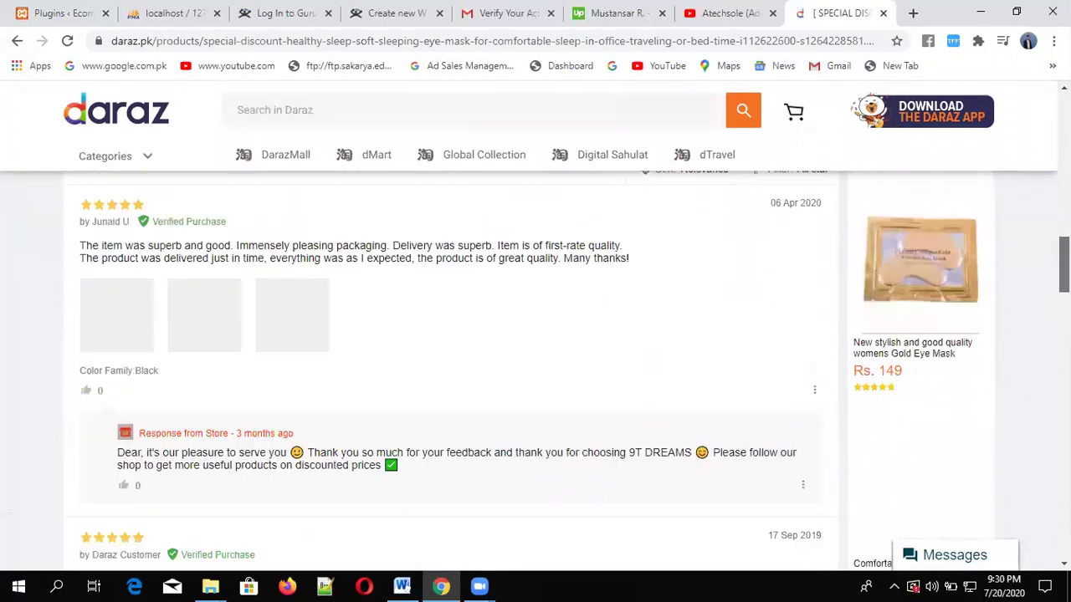
# - Try to add the sleeping eye mask to the wishlist from its product page
pyautogui.scroll(12, 536, 368)
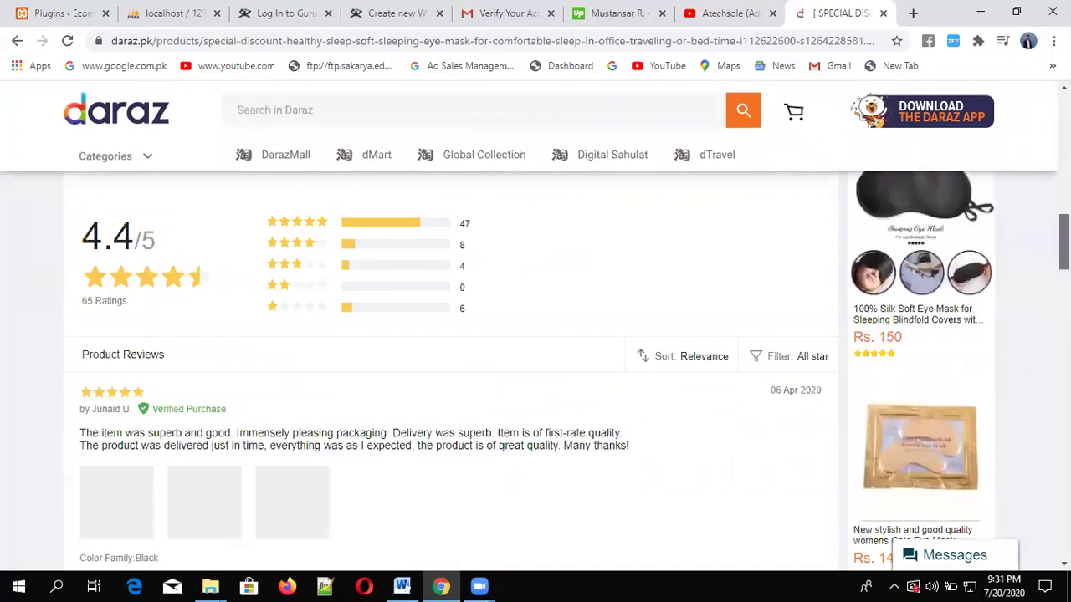
pyautogui.scroll(1, 535, 368)
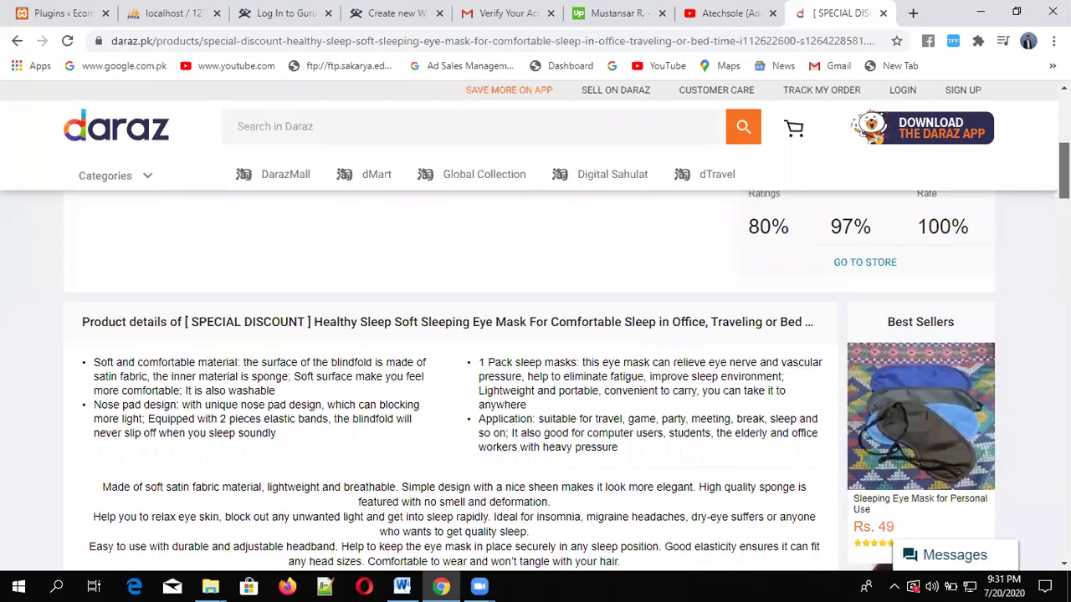
pyautogui.scroll(4, 535, 368)
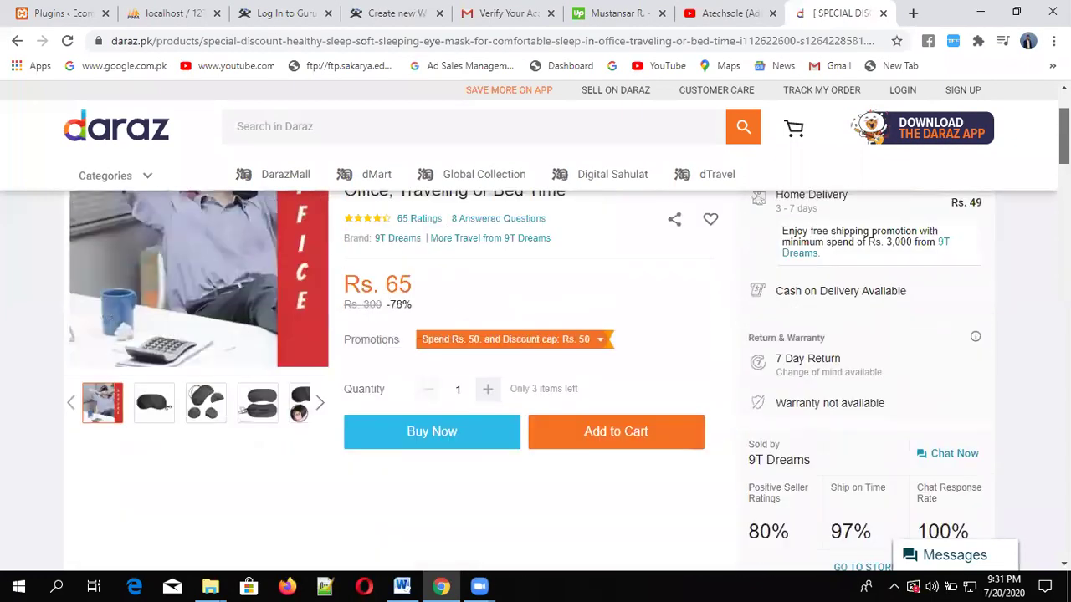
pyautogui.scroll(2, 536, 368)
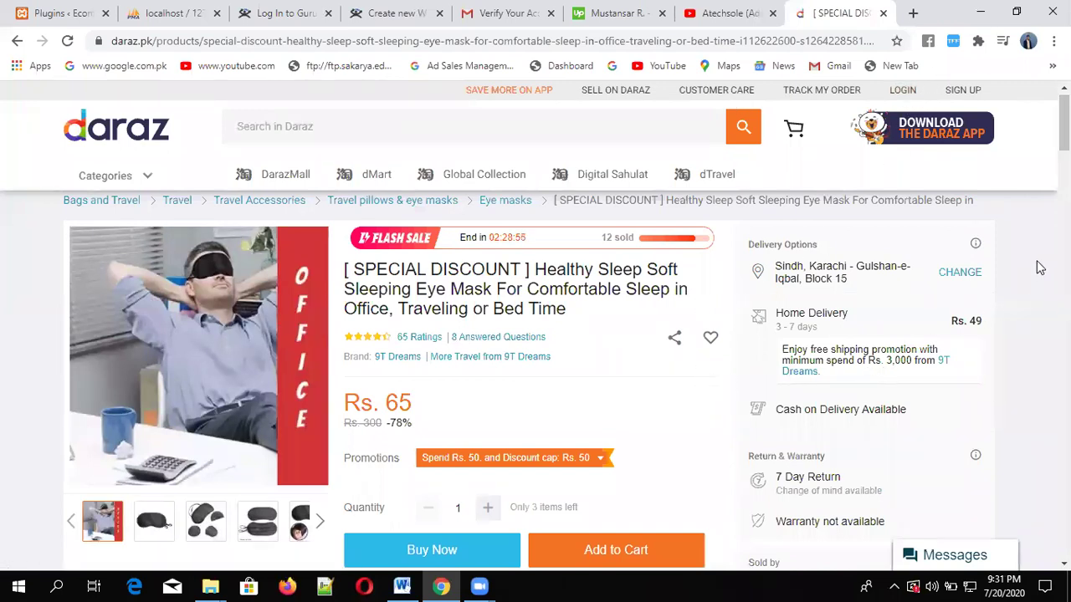
pyautogui.click(711, 339)
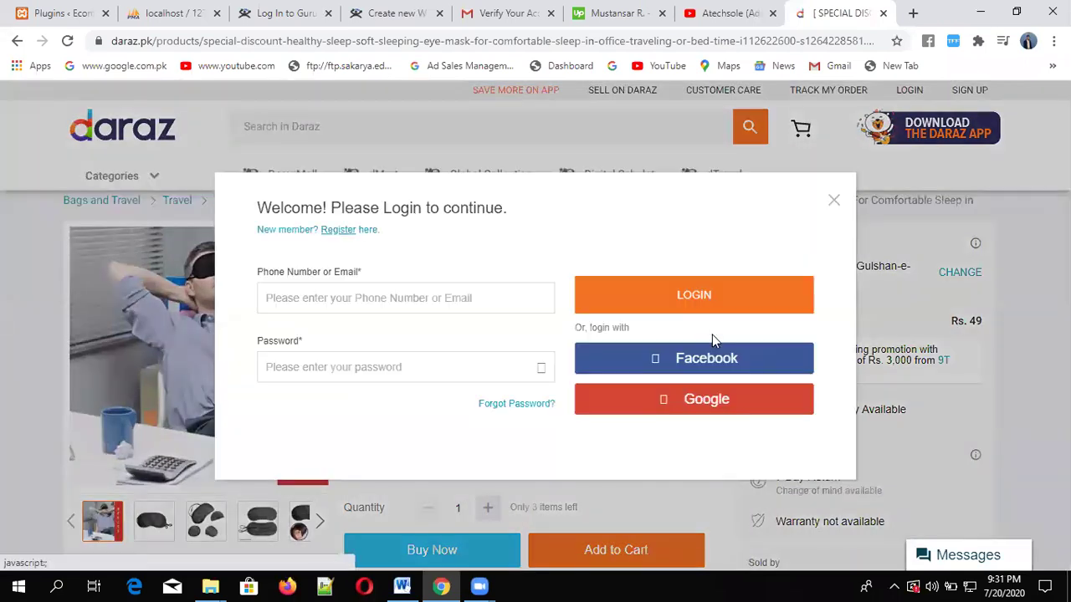
# - Dismiss the Daraz login prompt and return to the store's Installed Plugins page in WordPress
pyautogui.click(834, 199)
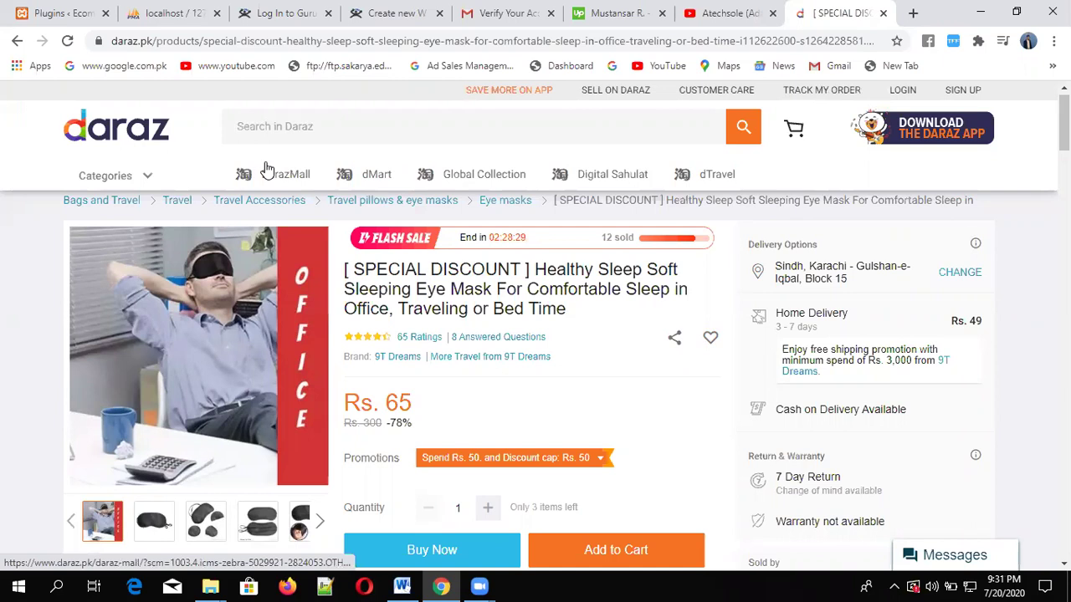
pyautogui.moveTo(323, 297)
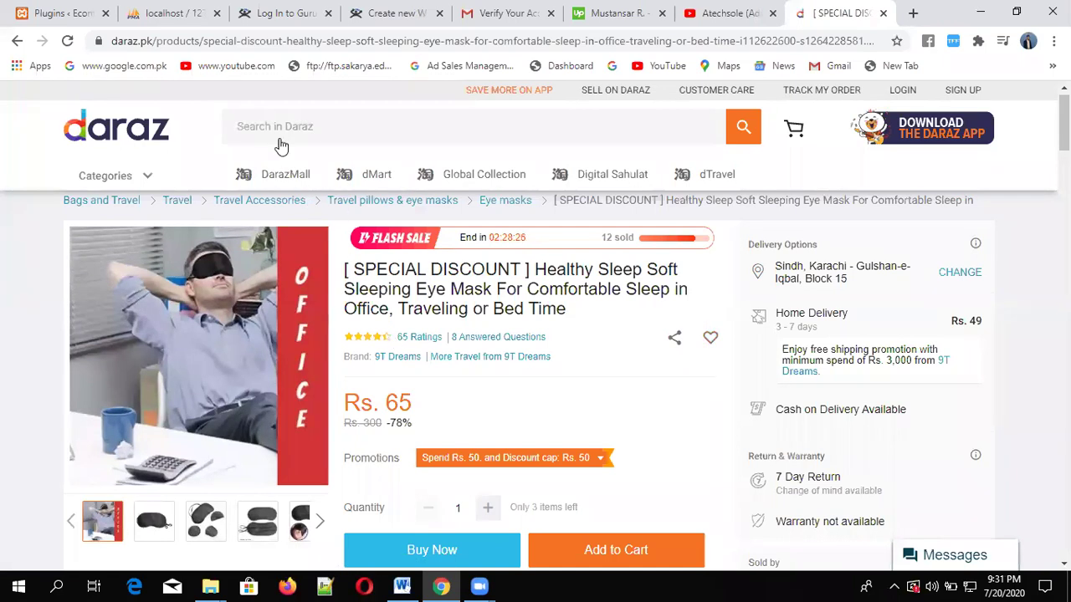
pyautogui.click(178, 17)
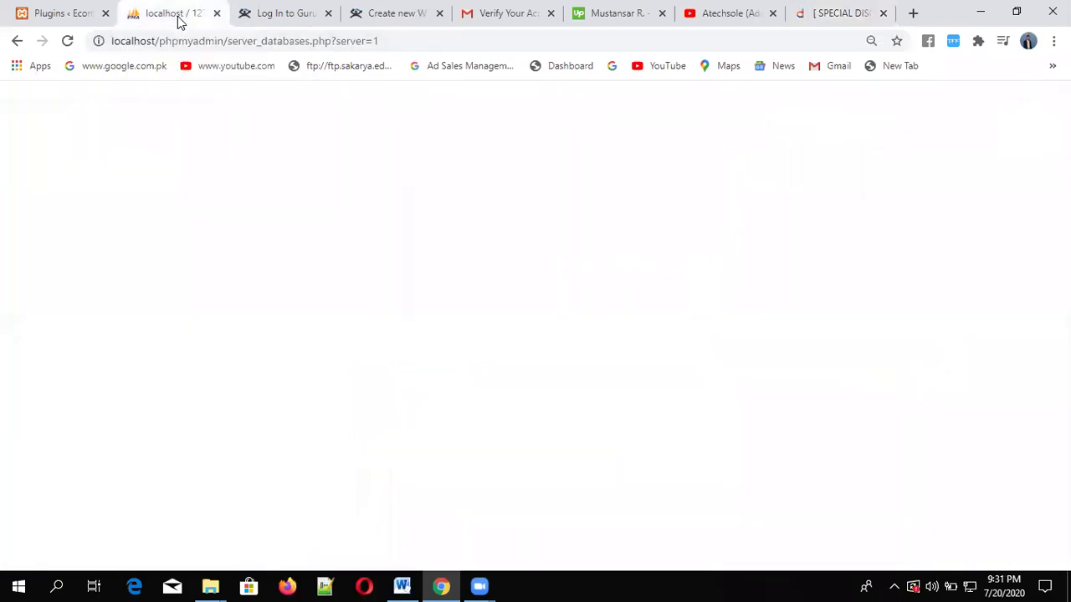
pyautogui.click(70, 19)
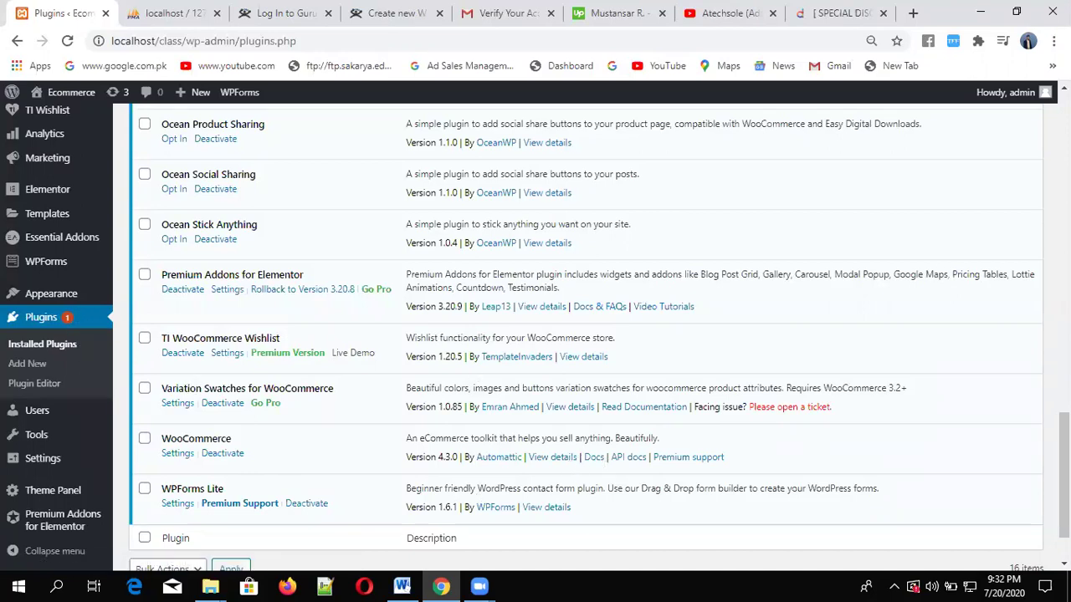
# - Open the WordPress Themes page and examine the setup notices and the installed themes, including the active OceanWP theme
pyautogui.scroll(4, 569, 389)
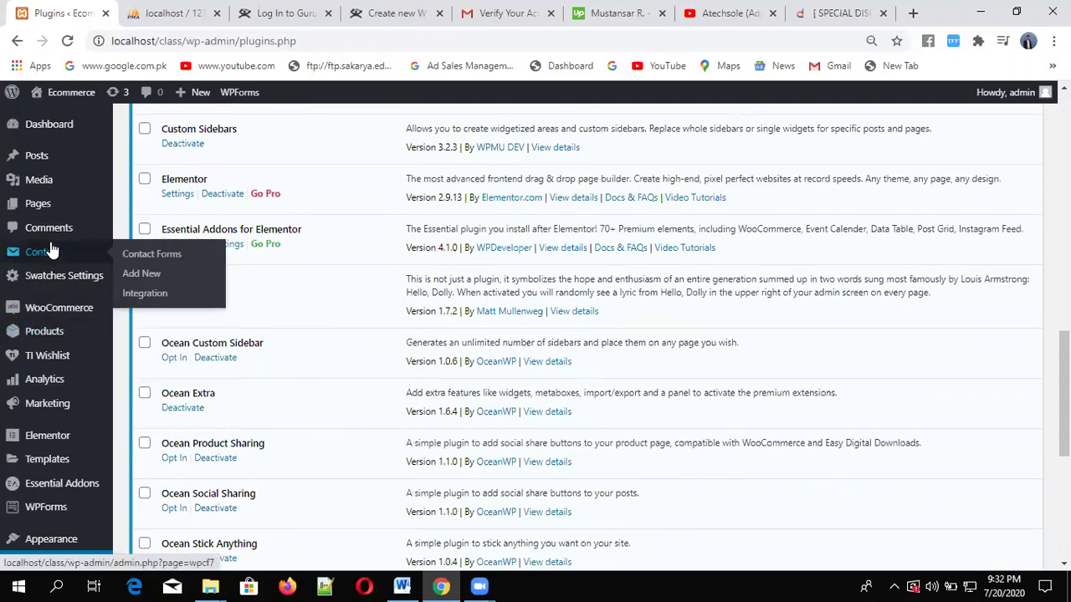
pyautogui.moveTo(72, 368)
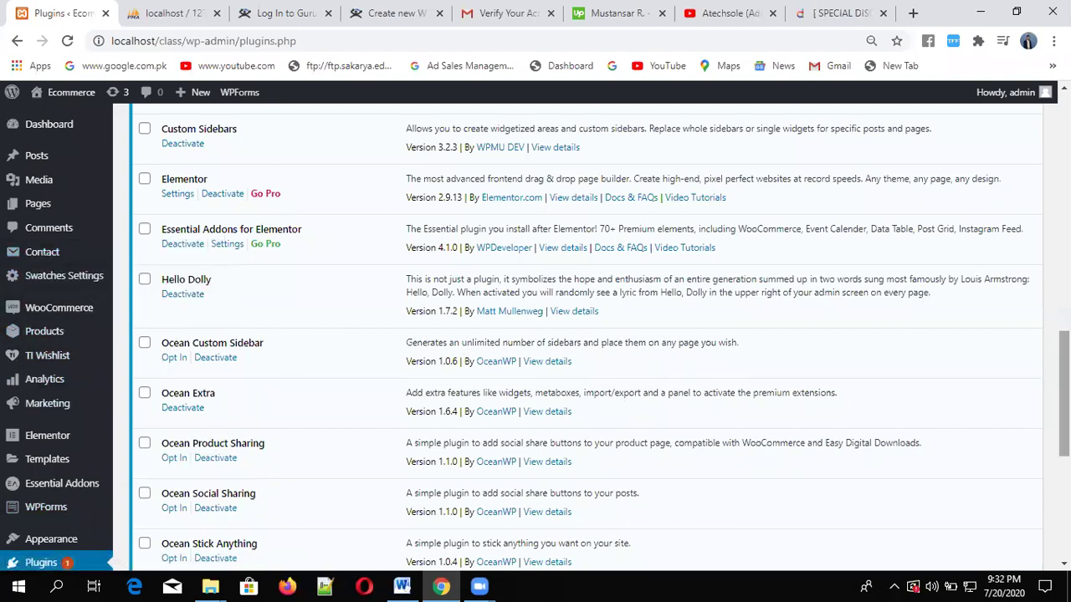
pyautogui.scroll(-3, 535, 335)
pyautogui.scroll(-1, 870, 442)
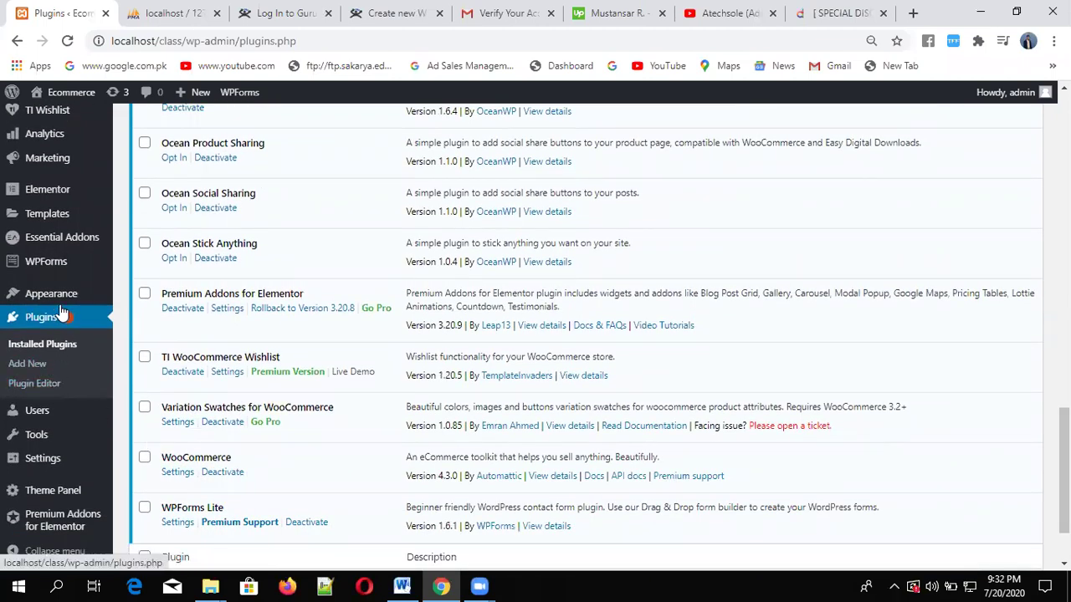
pyautogui.moveTo(71, 296)
pyautogui.click(142, 298)
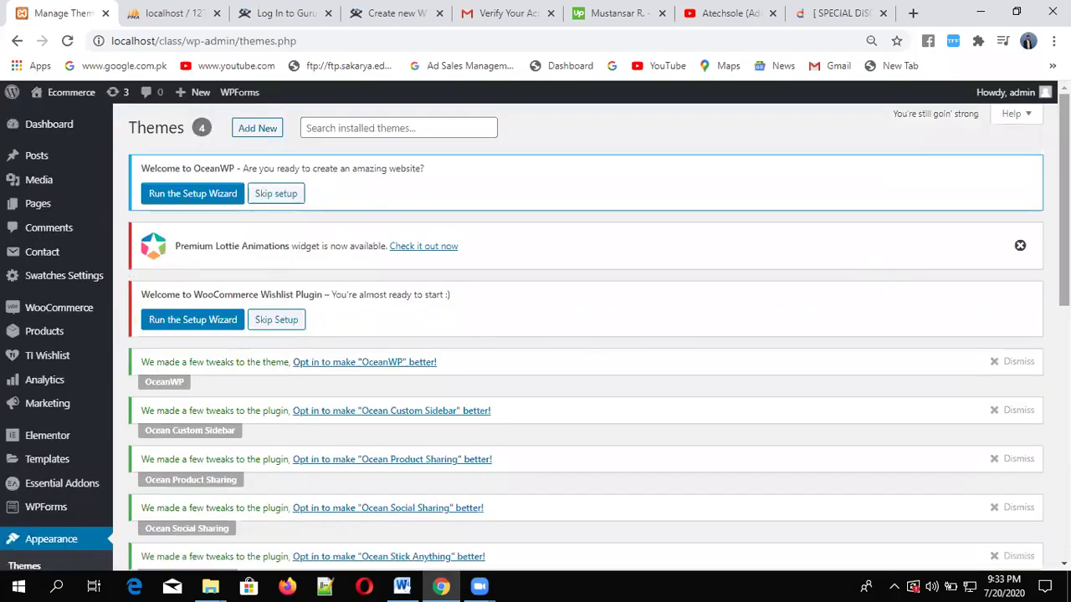
pyautogui.scroll(-5, 471, 536)
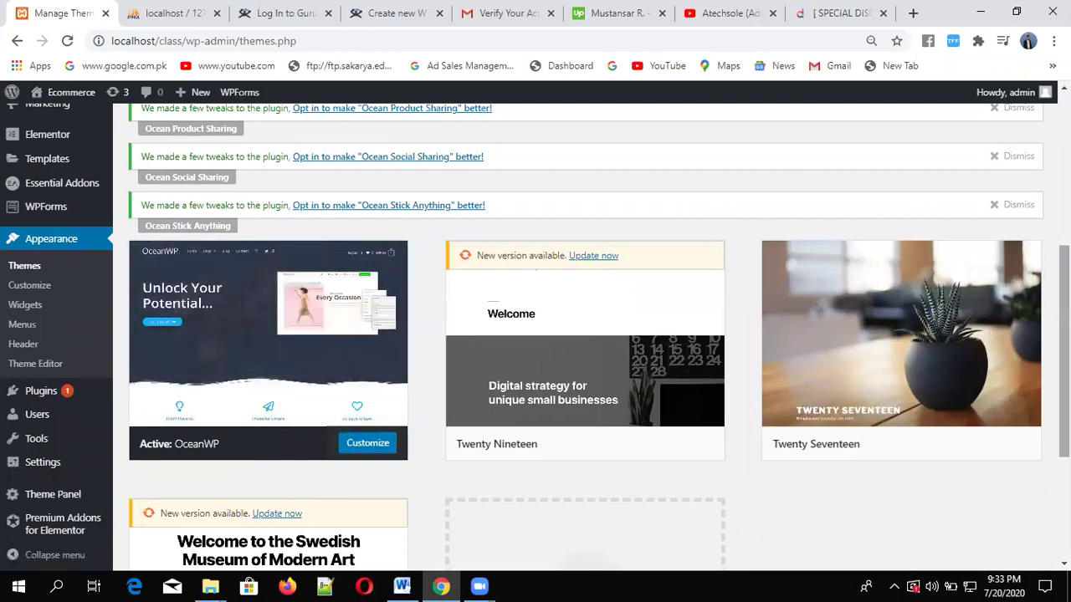
pyautogui.scroll(4, 586, 335)
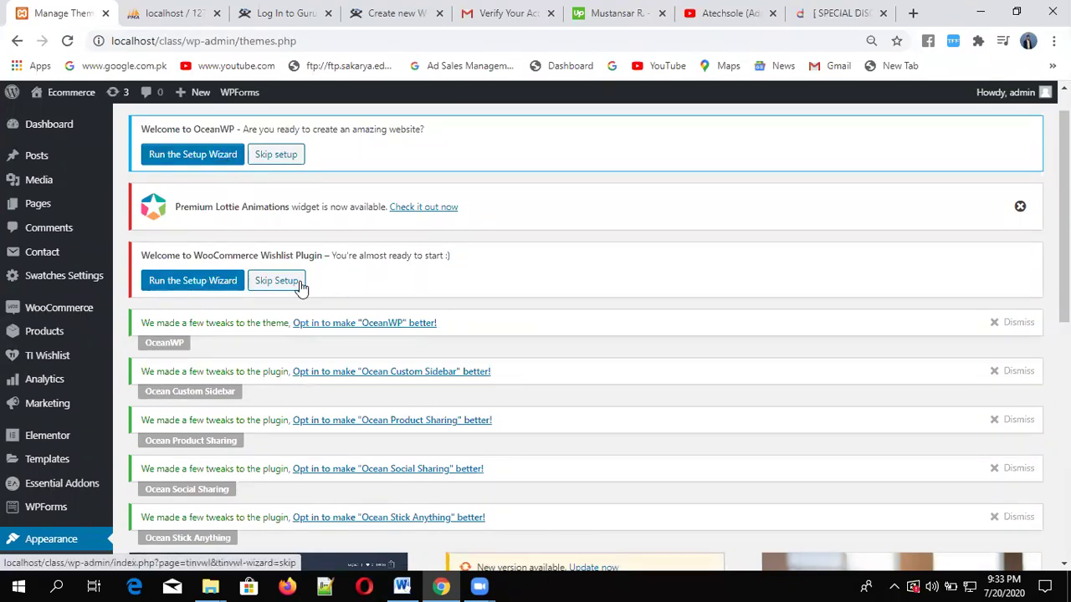
pyautogui.scroll(-5, 1064, 251)
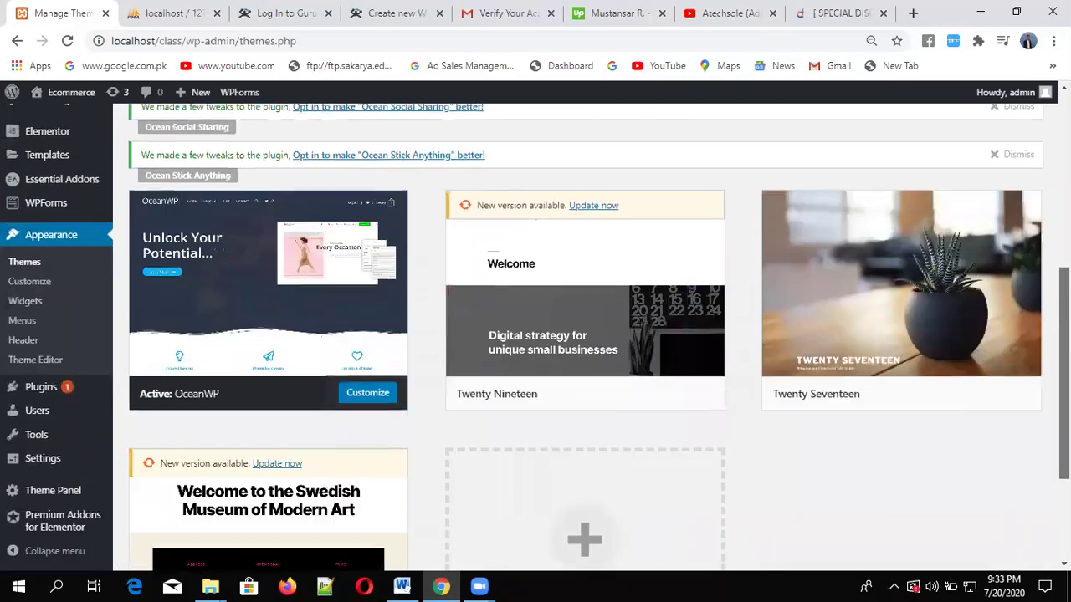
pyautogui.scroll(-1, 836, 335)
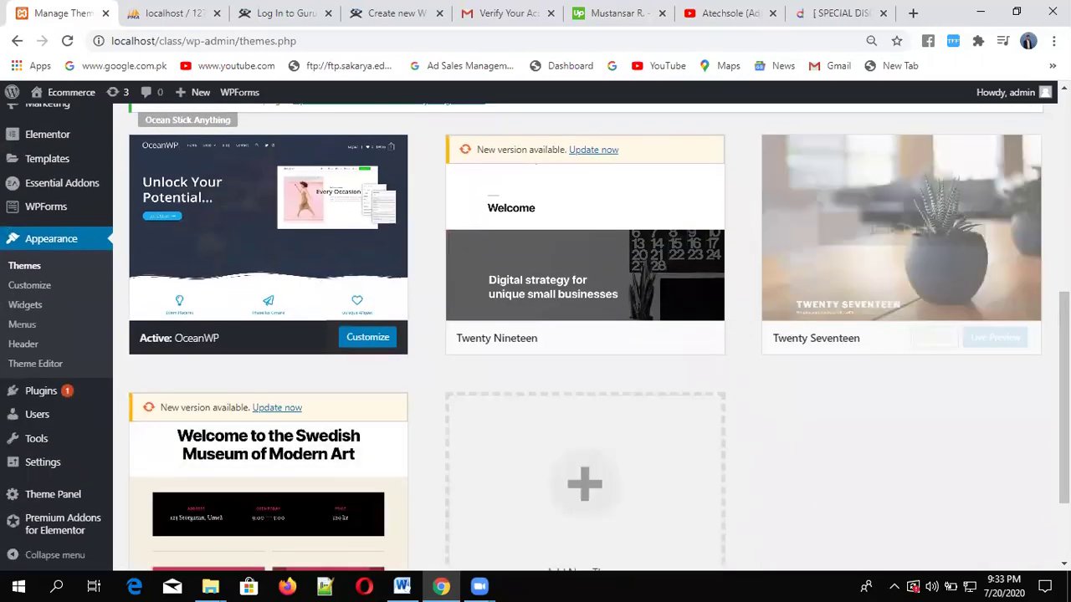
pyautogui.scroll(4, 595, 266)
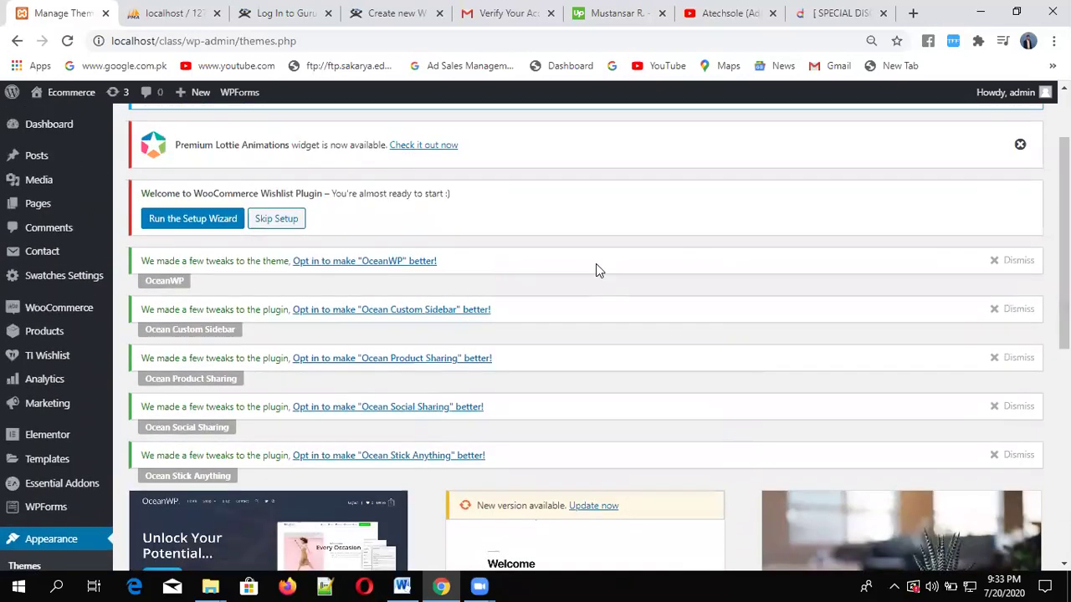
# - Open the WooCommerce general settings and fill in the store's street address, city and postcode from the saved address
pyautogui.moveTo(87, 318)
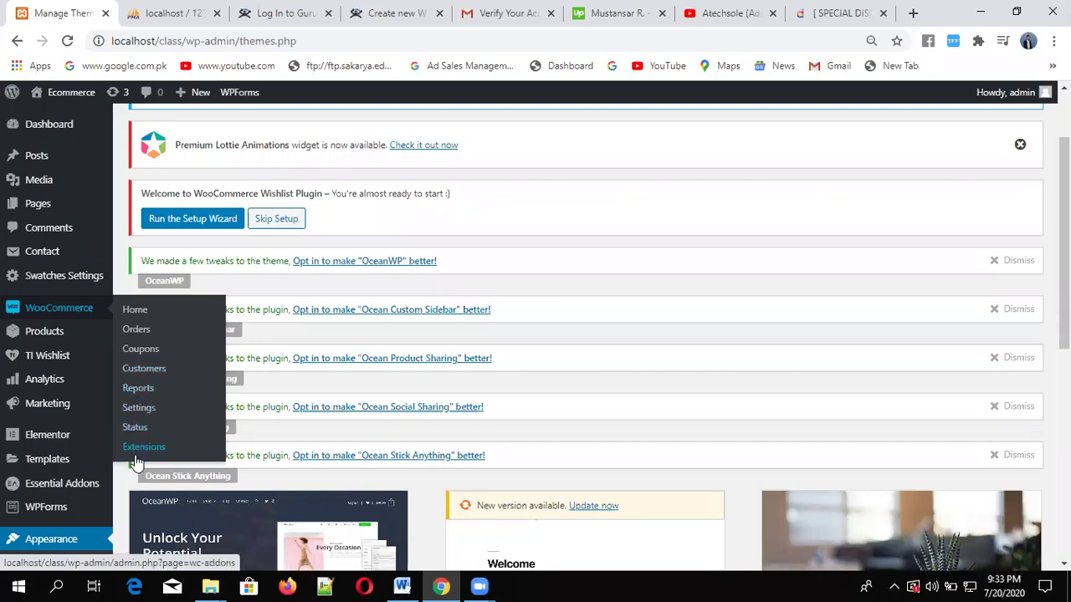
pyautogui.click(139, 409)
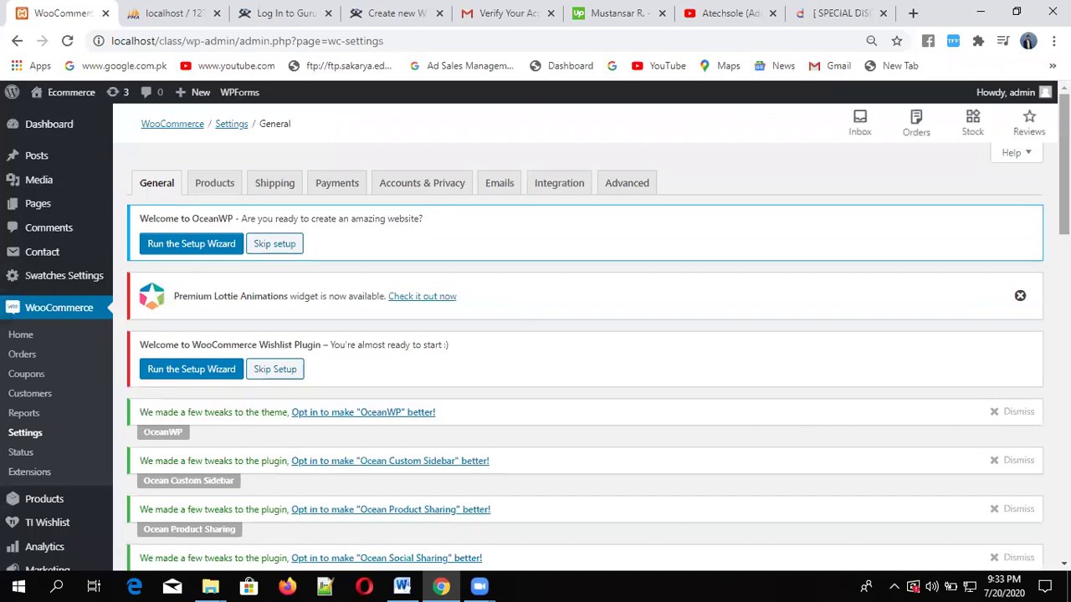
pyautogui.scroll(-8, 585, 334)
pyautogui.scroll(1, 585, 334)
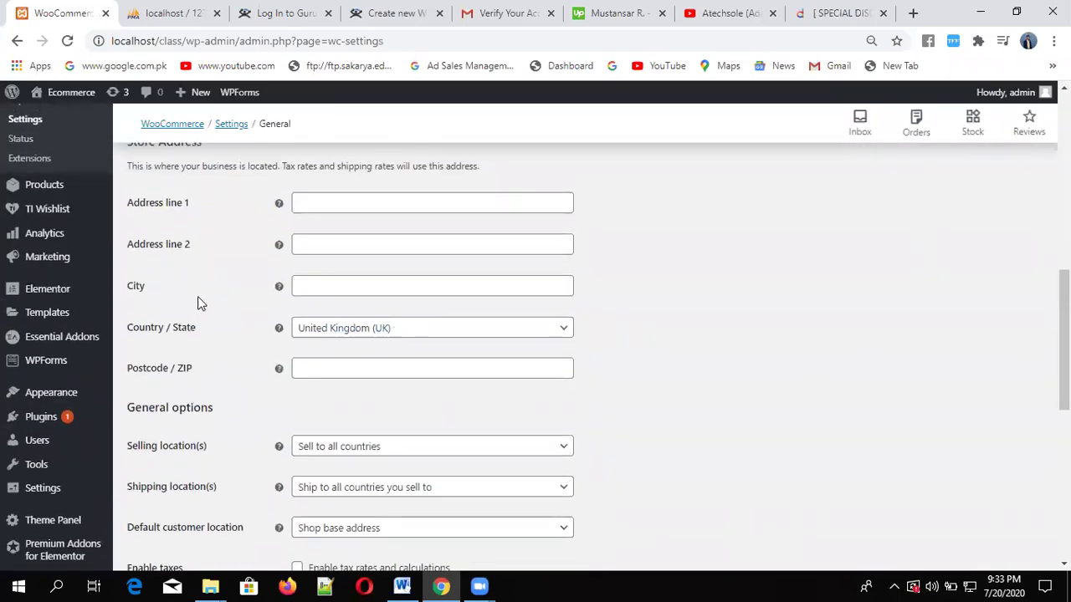
pyautogui.click(314, 200)
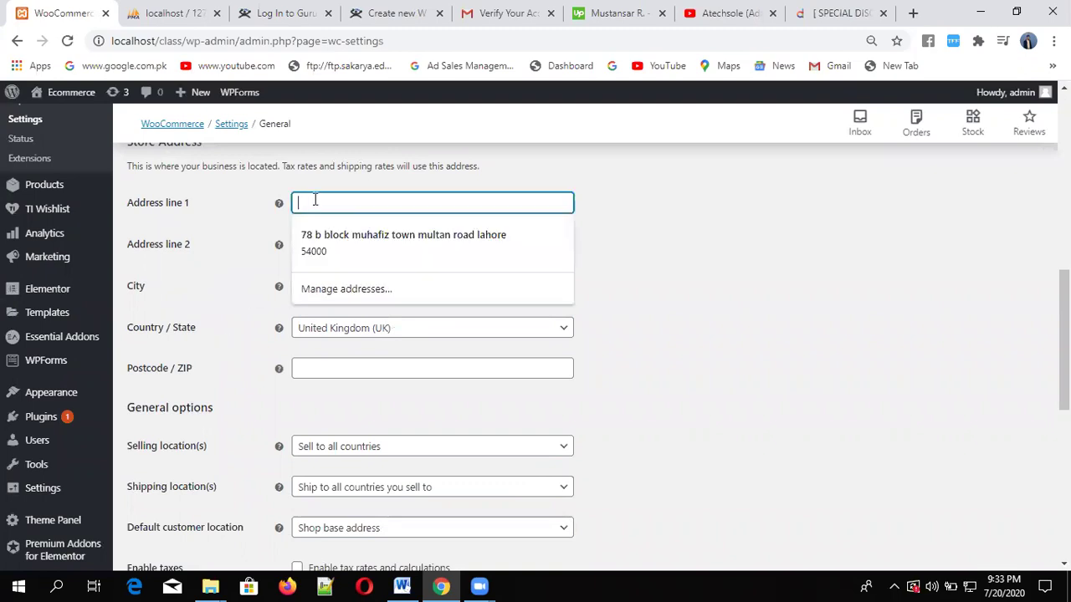
pyautogui.click(340, 236)
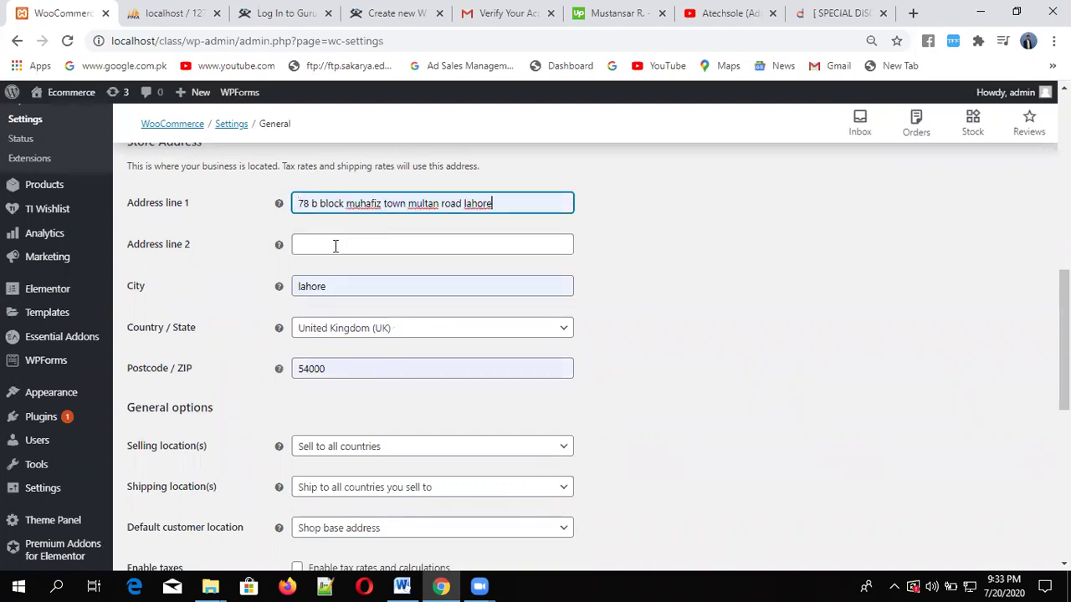
pyautogui.click(335, 246)
pyautogui.click(338, 271)
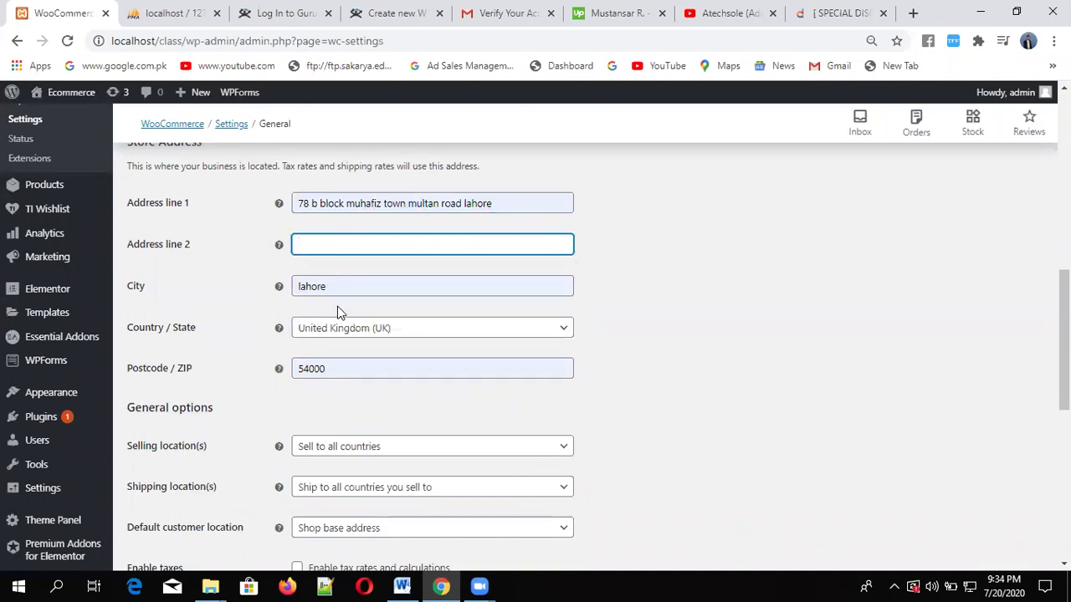
# - Set the store address's country and state to Pakistan — Punjab
pyautogui.doubleClick(377, 336)
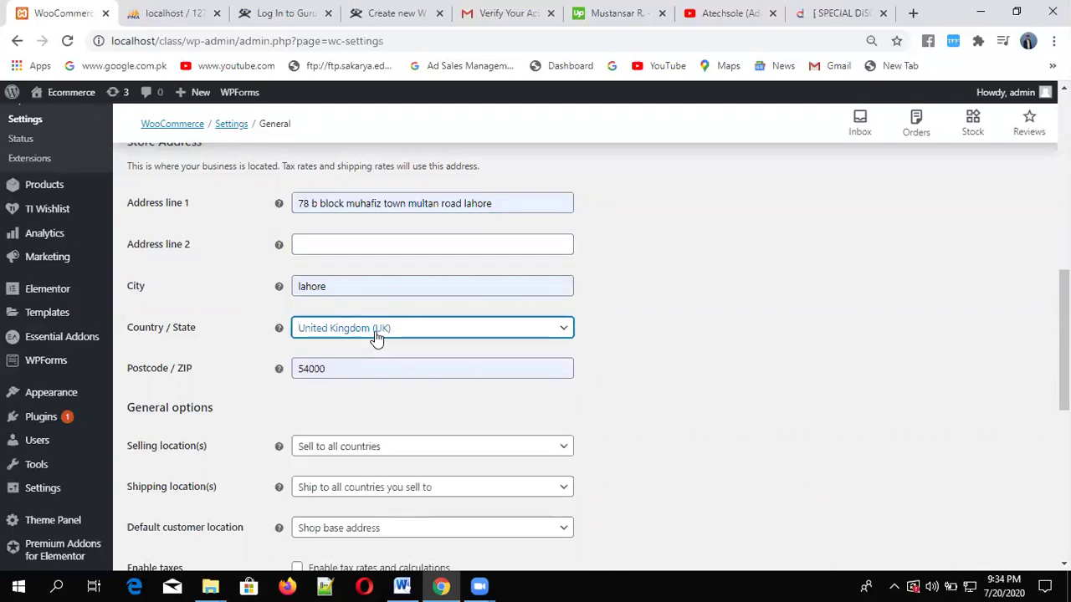
pyautogui.click(376, 337)
pyautogui.write('p')
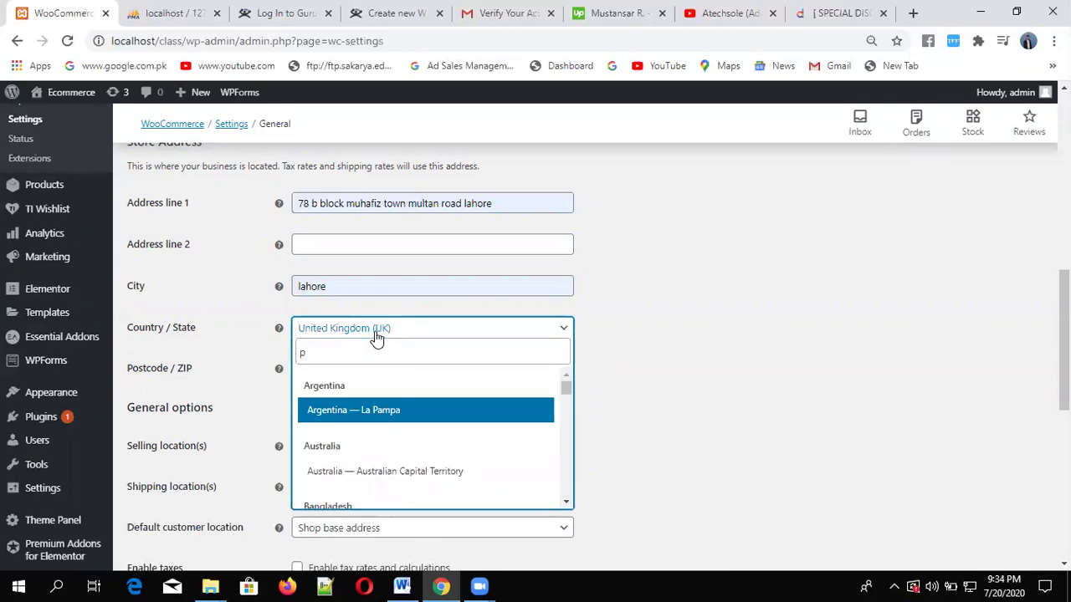
pyautogui.write('akista')
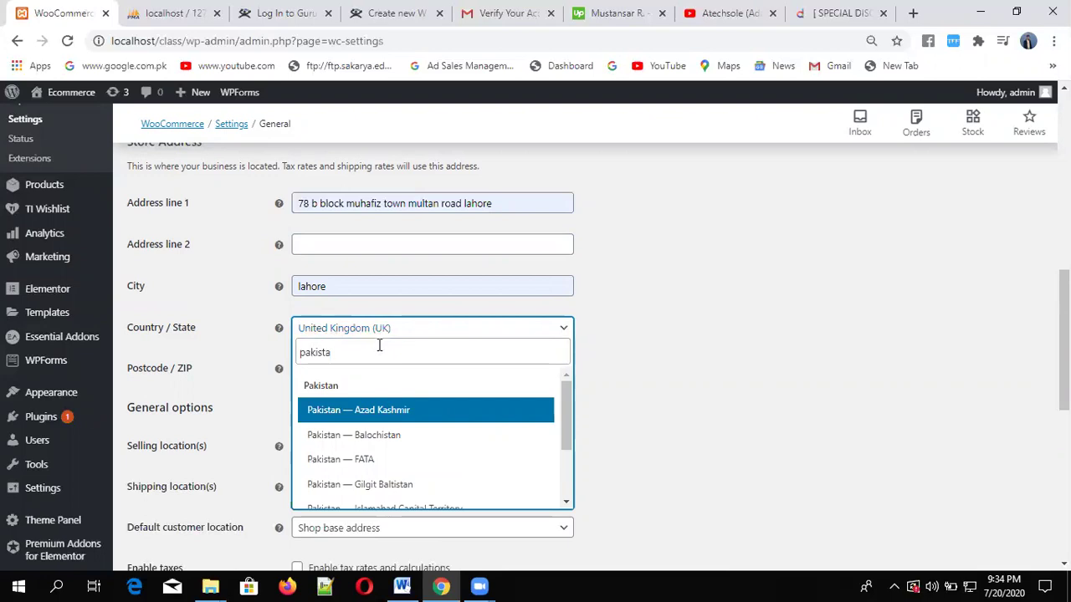
pyautogui.click(566, 503)
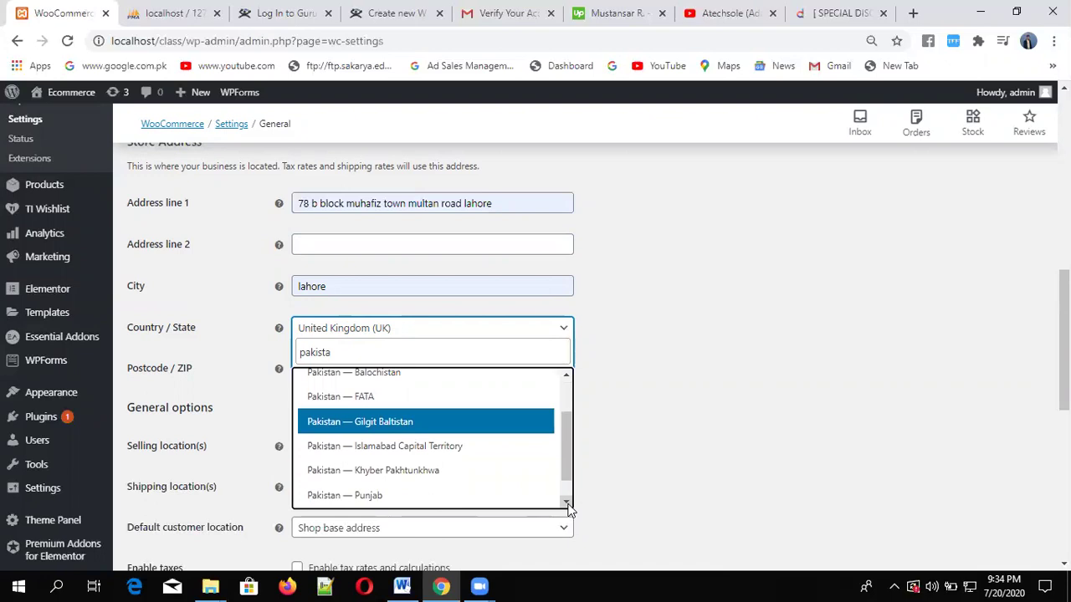
pyautogui.click(404, 495)
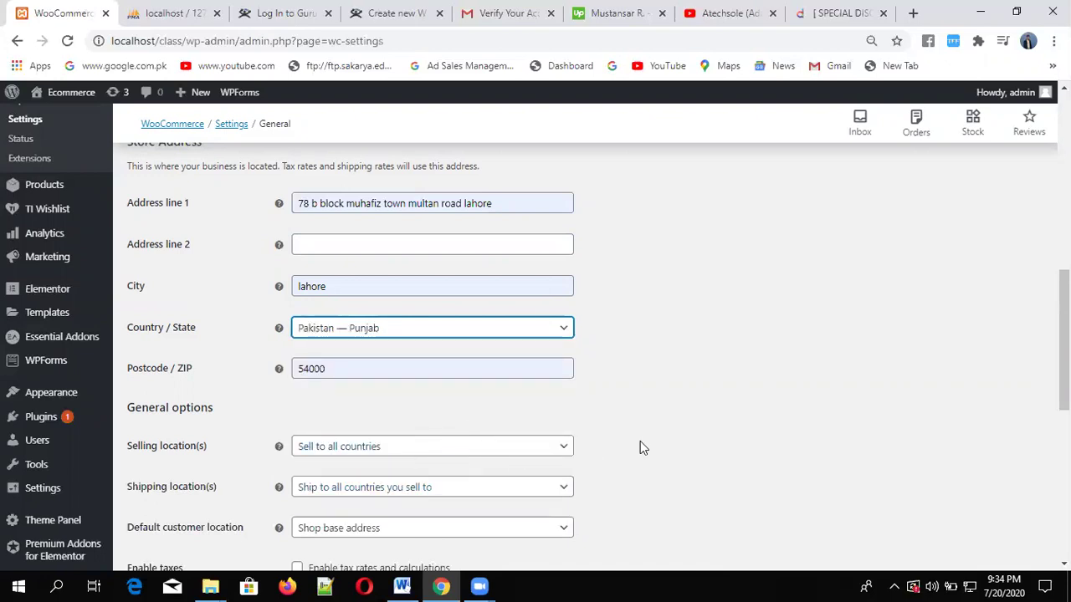
# - Set the selling locations to Sell to specific countries and add Pakistan as the country
pyautogui.scroll(-3, 610, 337)
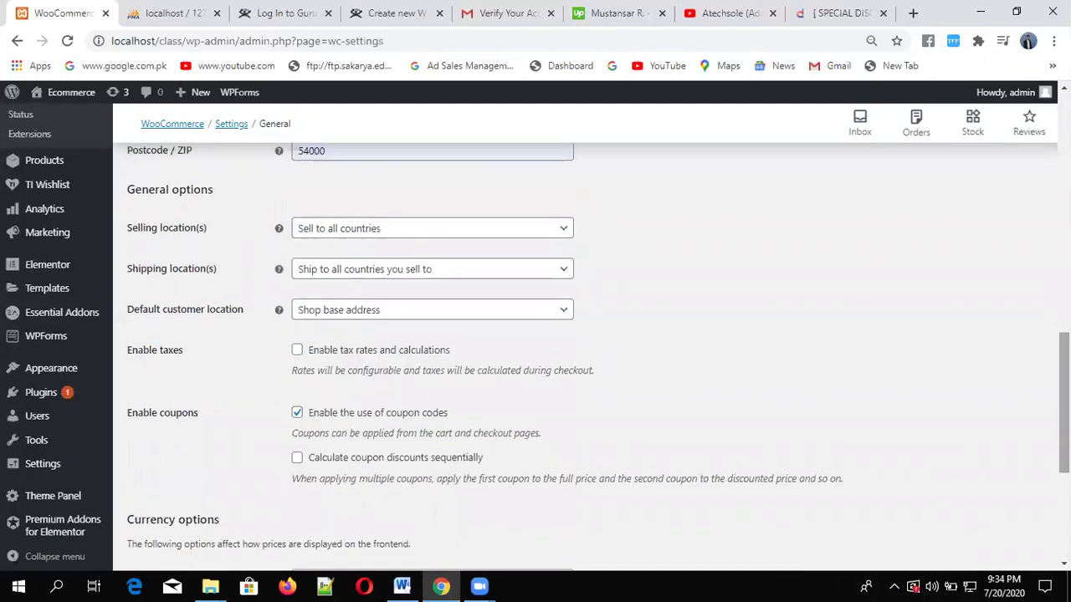
pyautogui.click(540, 230)
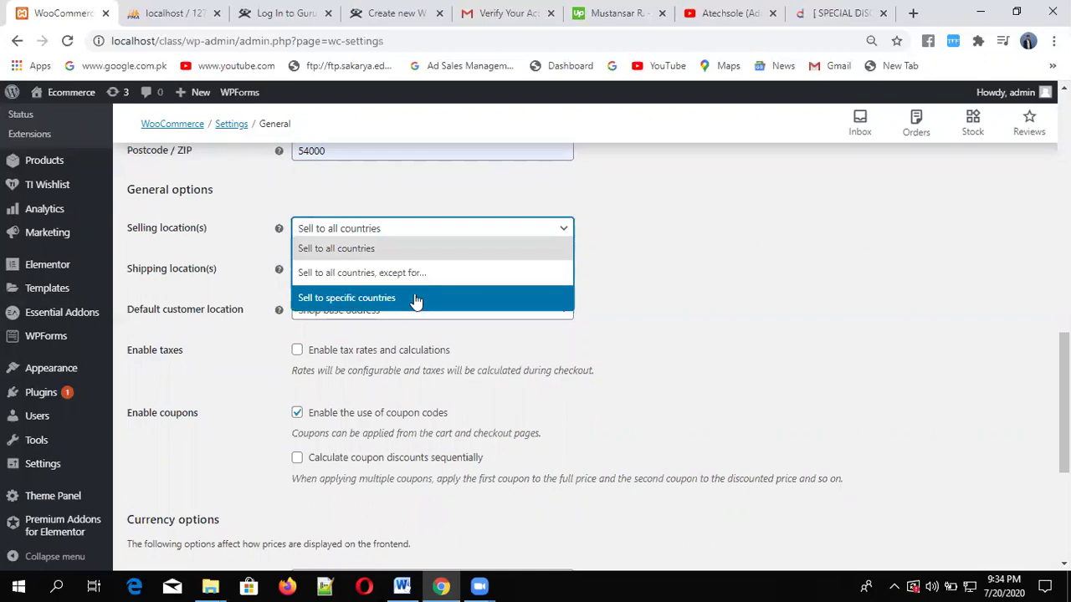
pyautogui.click(377, 259)
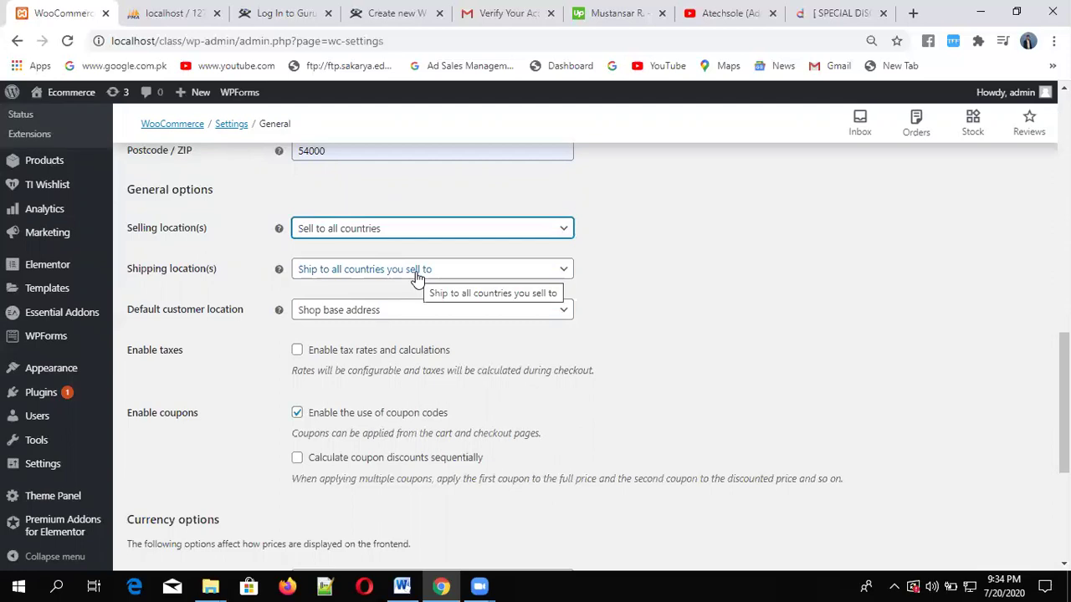
pyautogui.click(483, 234)
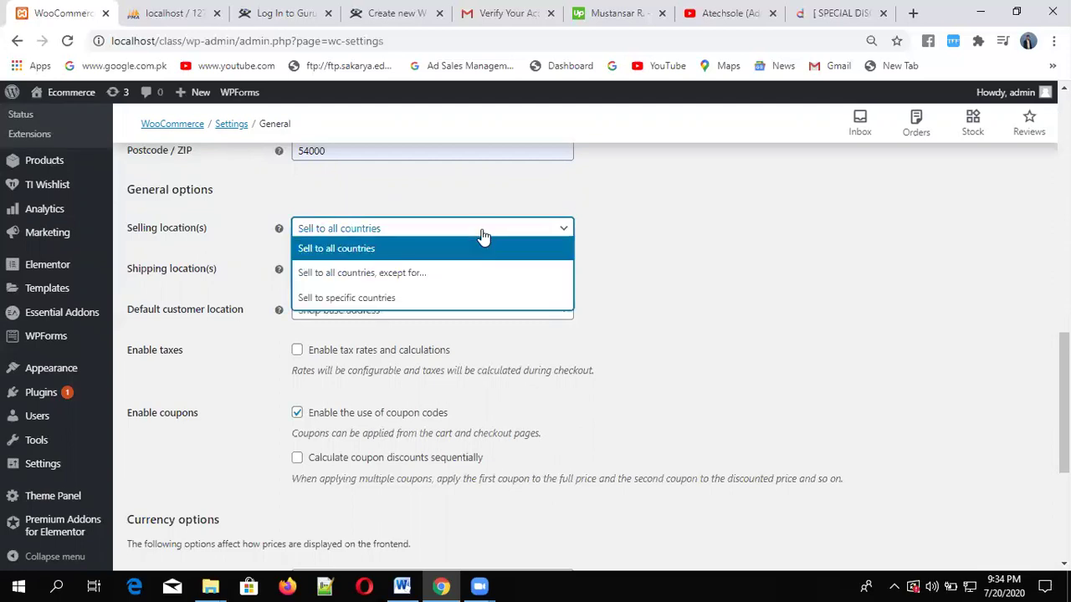
pyautogui.click(414, 297)
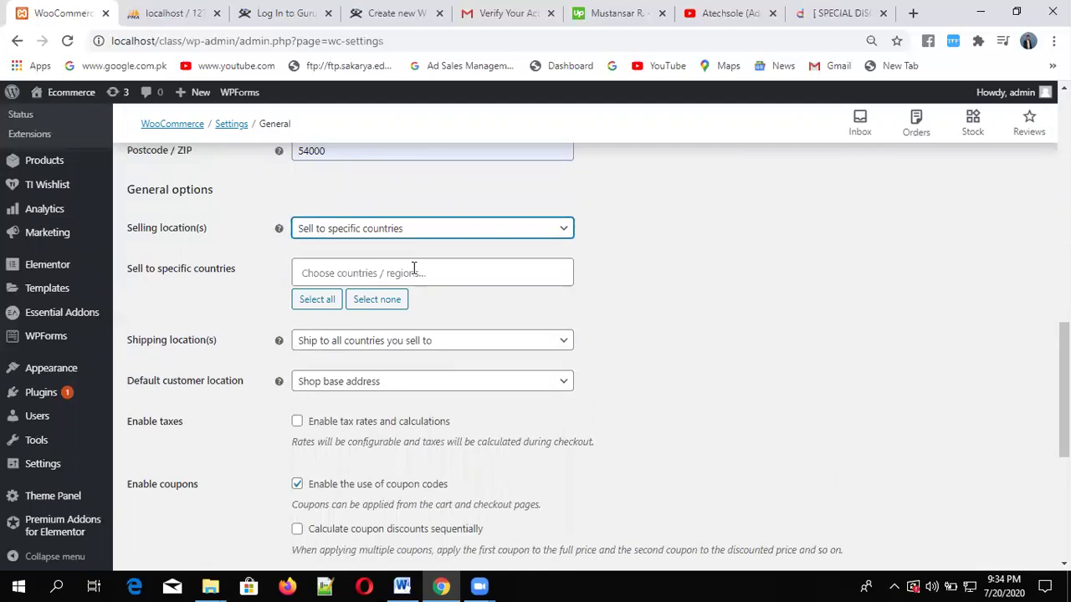
pyautogui.click(411, 271)
pyautogui.write('pak')
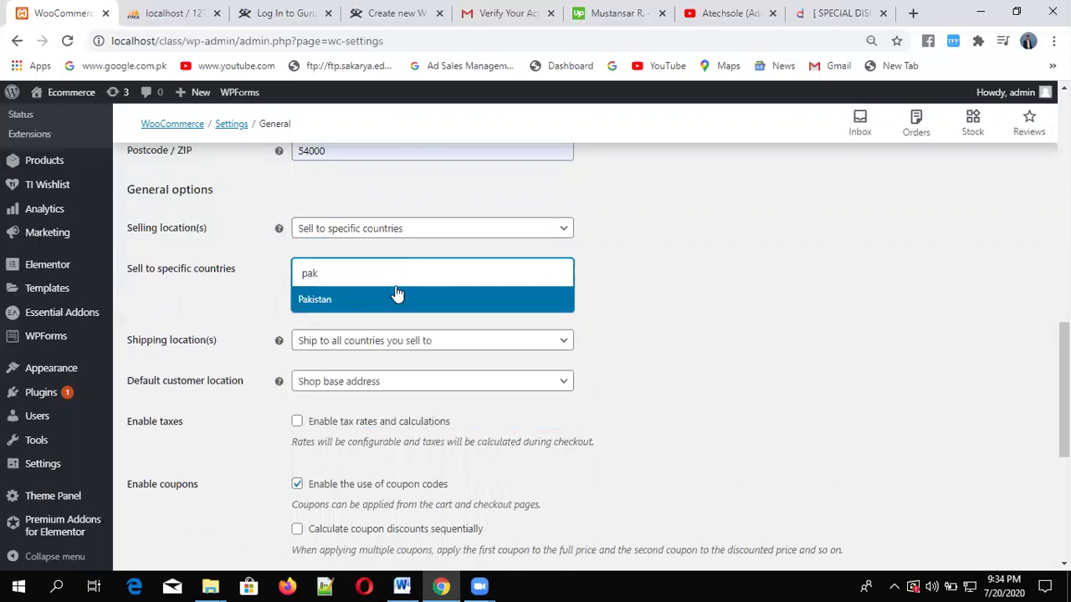
pyautogui.click(358, 307)
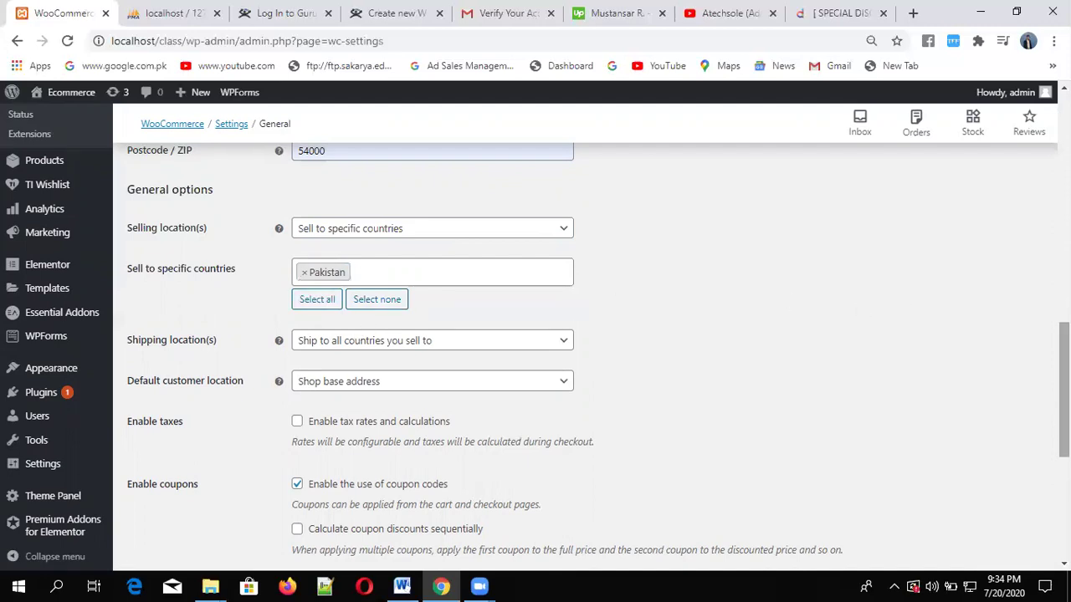
# - Set the shipping locations to Ship to specific countries only and add Pakistan as the shipping country
pyautogui.scroll(-2, 806, 360)
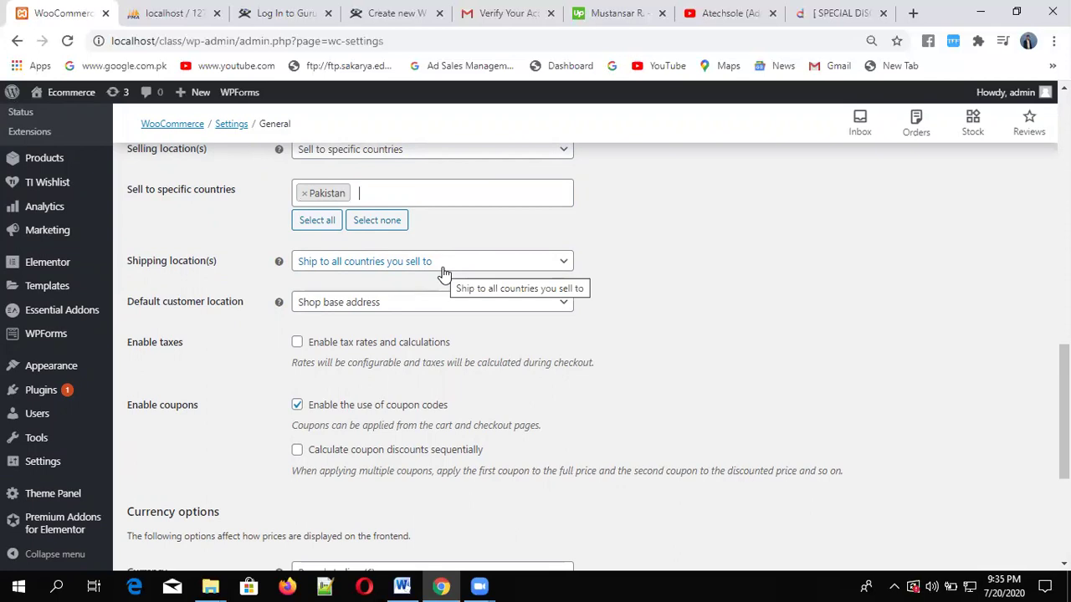
pyautogui.moveTo(1064, 369)
pyautogui.mouseDown()
pyautogui.moveTo(1064, 252)
pyautogui.moveTo(1064, 370)
pyautogui.mouseUp()
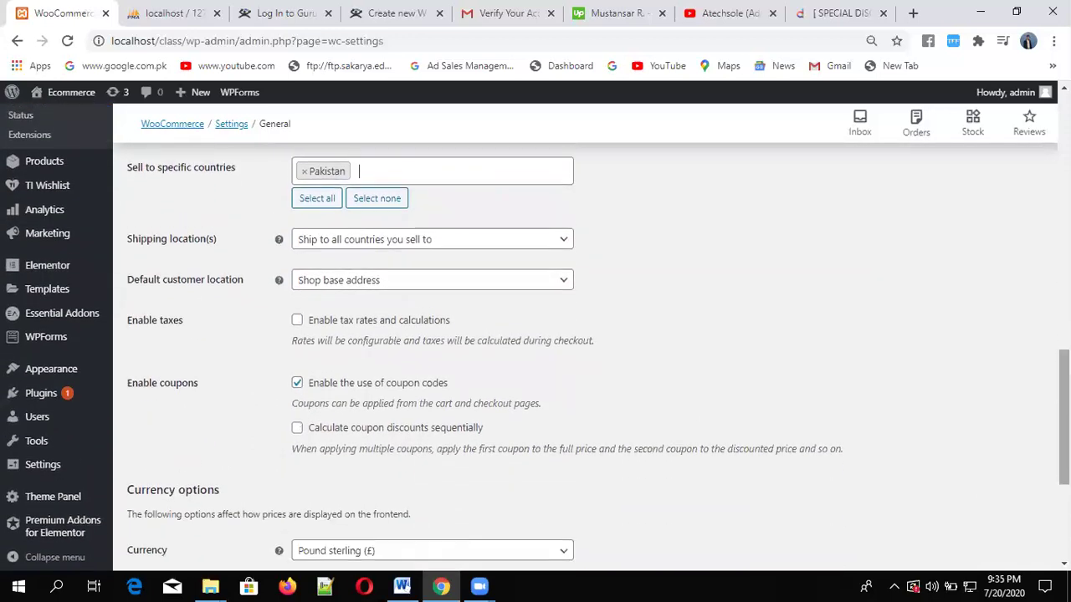
pyautogui.click(359, 170)
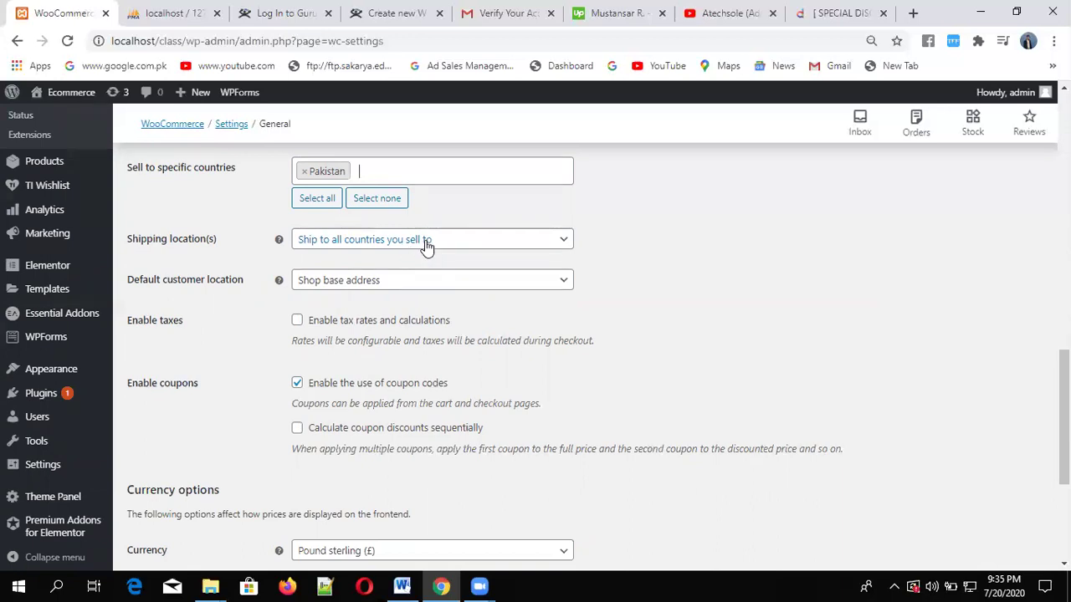
pyautogui.click(425, 241)
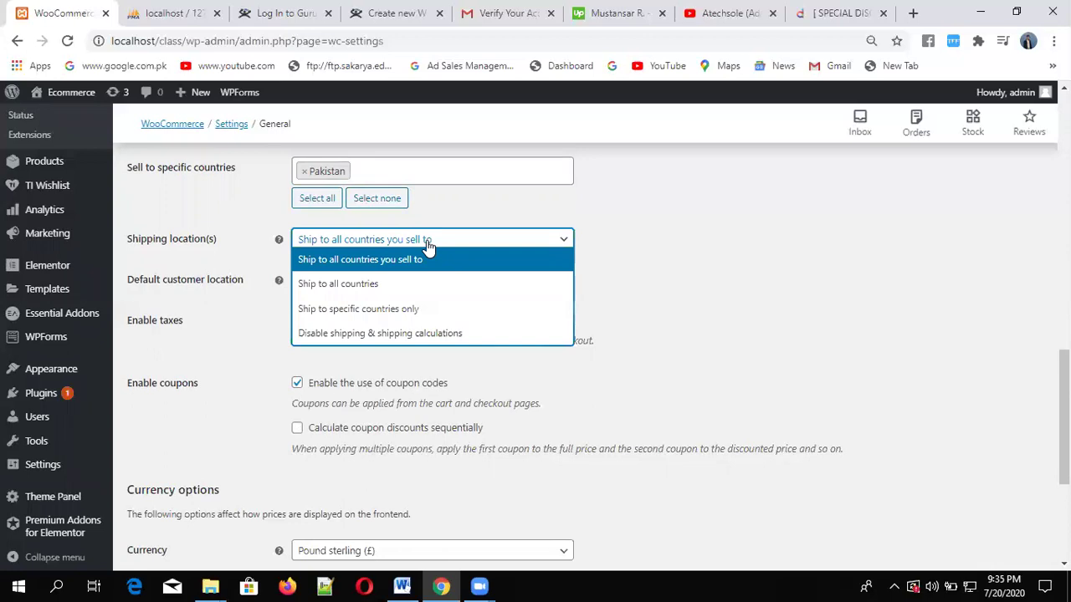
pyautogui.click(409, 312)
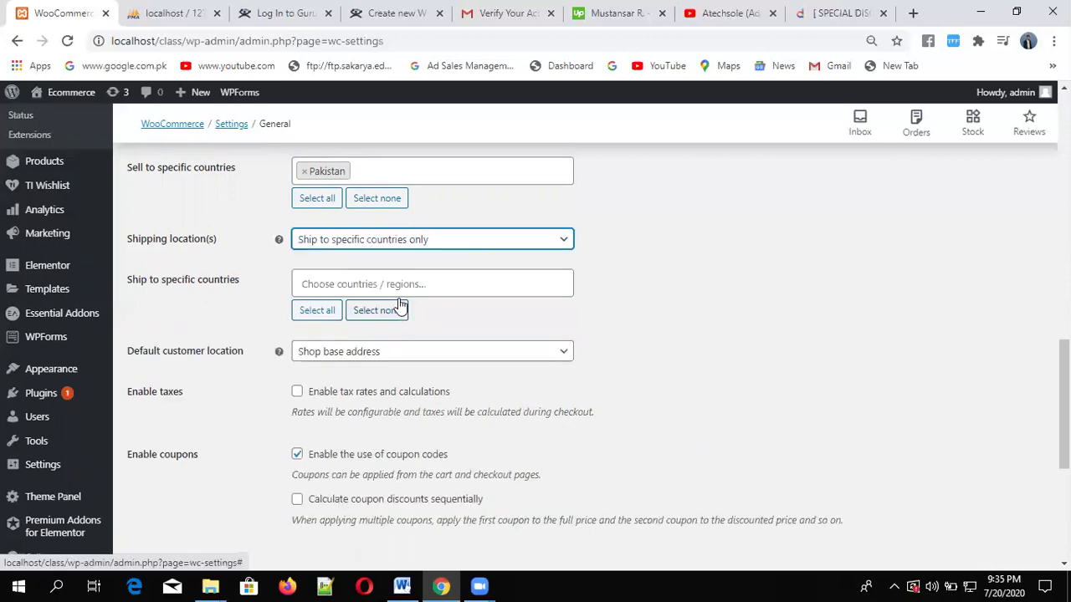
pyautogui.click(384, 285)
pyautogui.write('pakis')
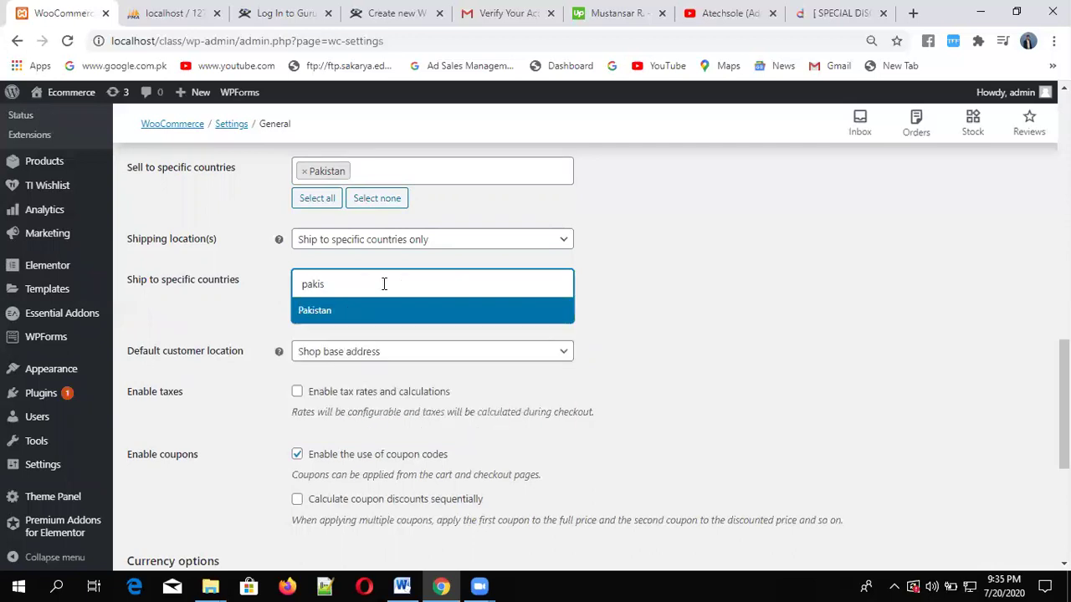
pyautogui.press('Return')
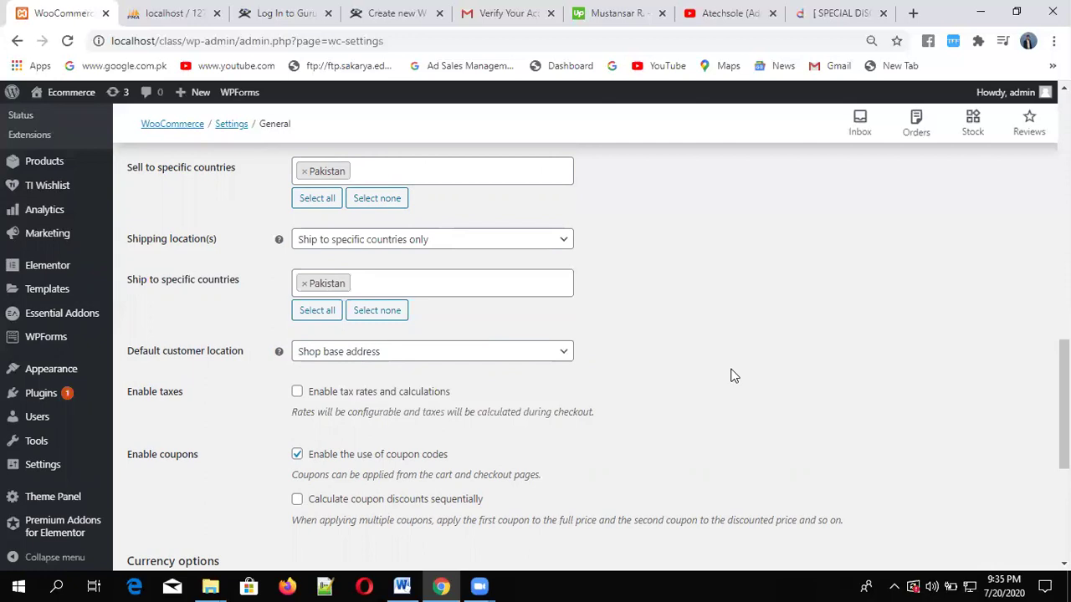
# - Set the default customer location to Geolocate and enable tax rates and calculations
pyautogui.scroll(-2, 567, 272)
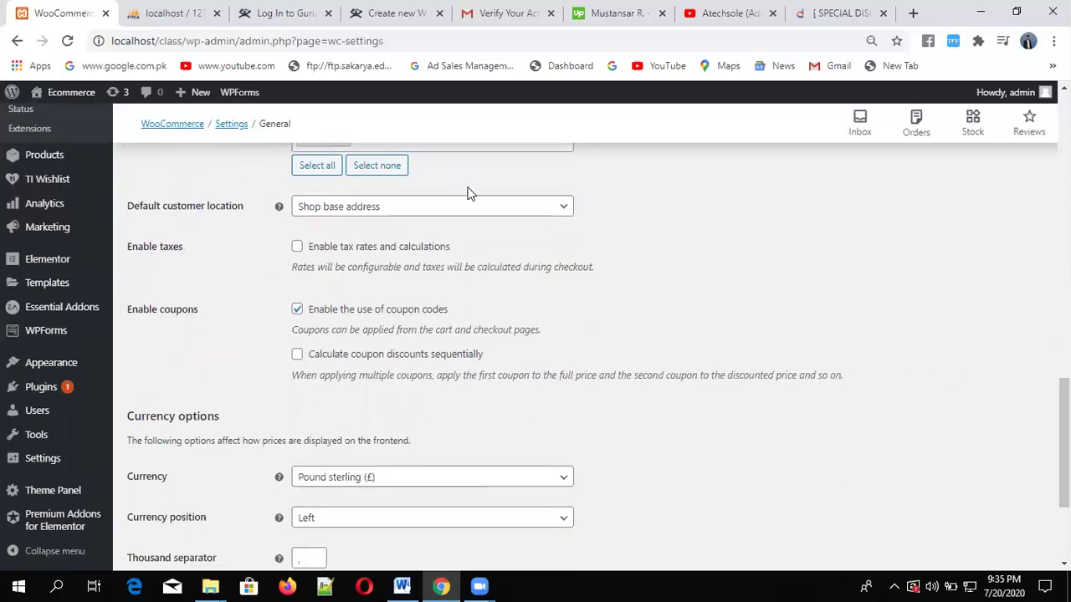
pyautogui.click(455, 214)
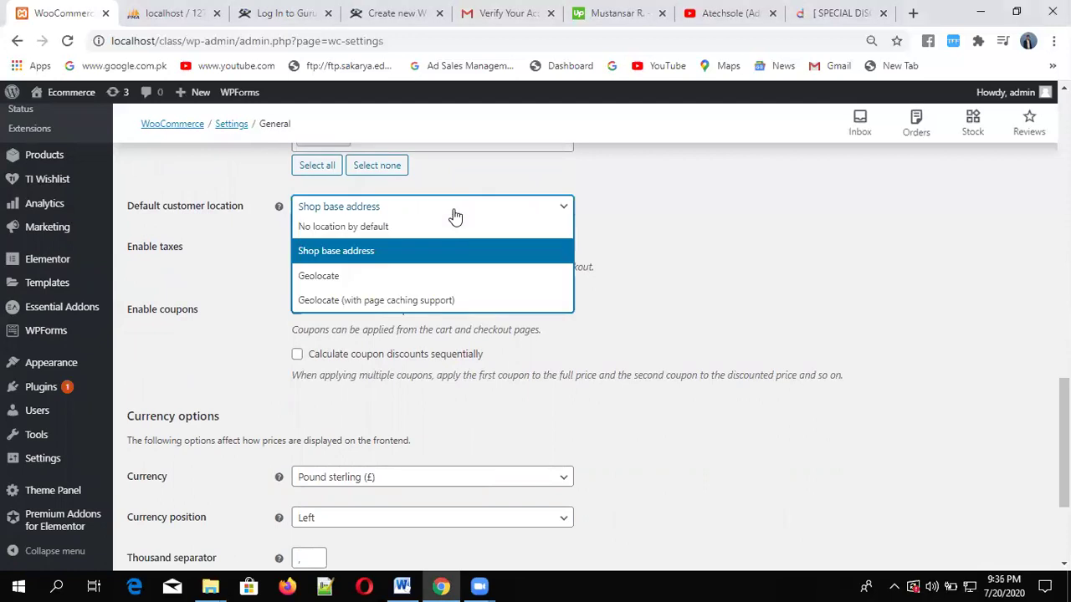
pyautogui.click(425, 278)
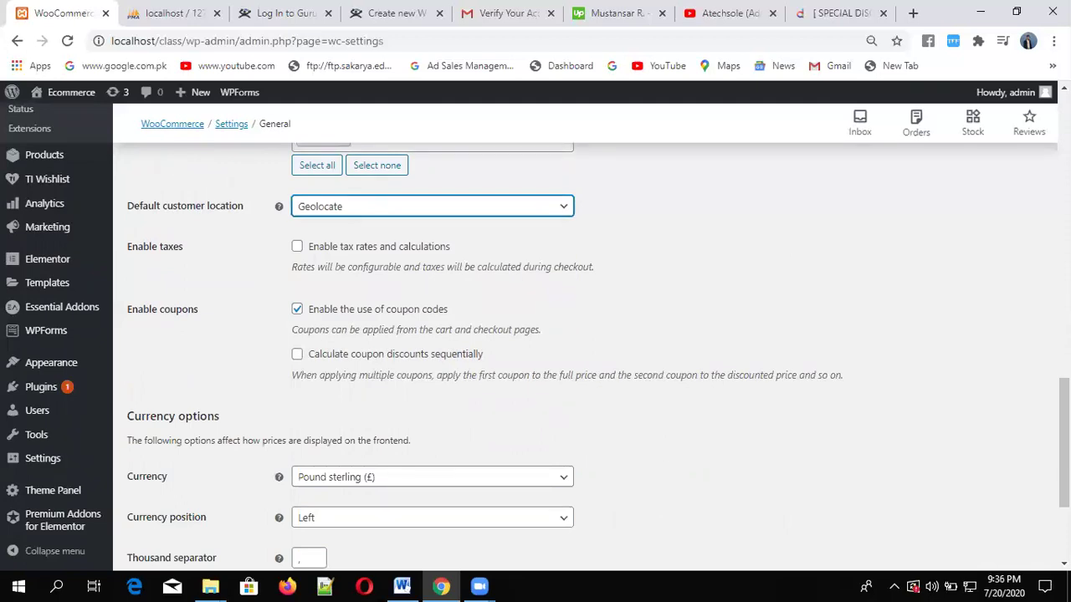
pyautogui.scroll(-3, 598, 357)
pyautogui.scroll(2, 598, 357)
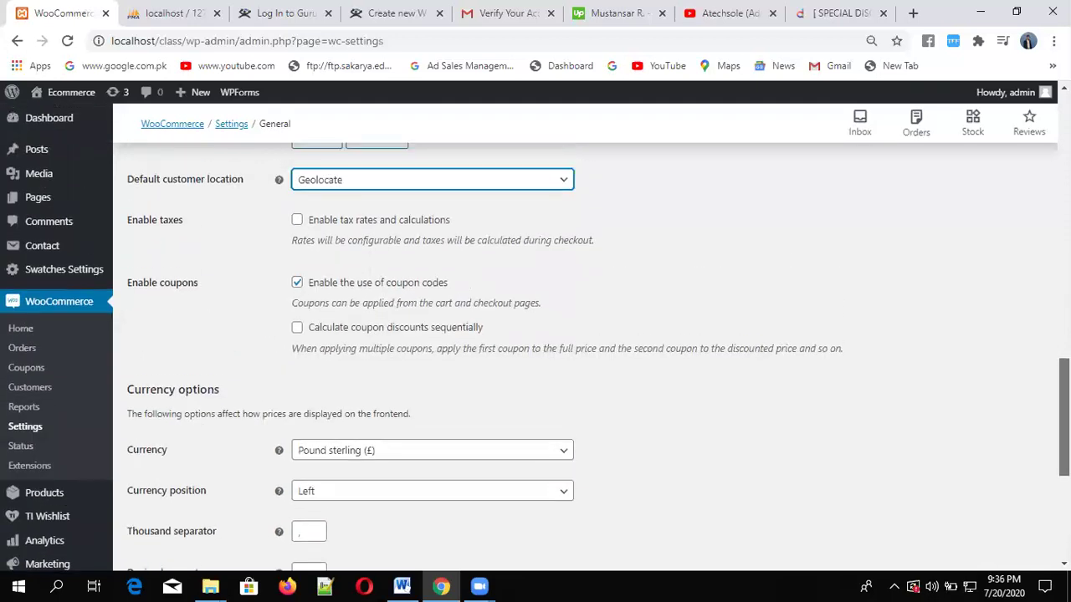
pyautogui.click(371, 232)
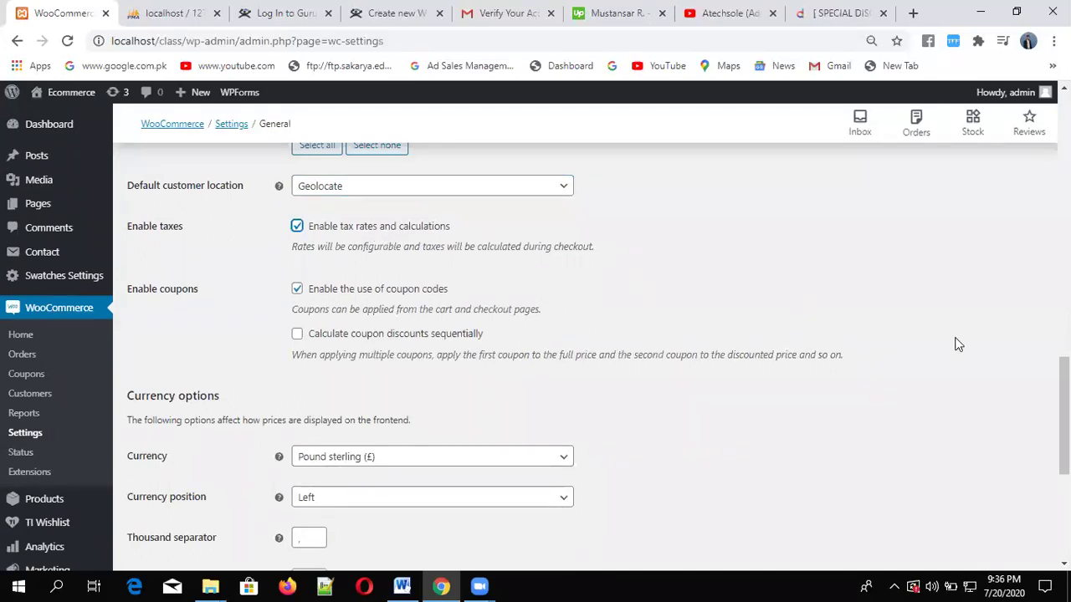
# - Set the store currency to Pakistani rupee (₨) in the currency options
pyautogui.scroll(-2, 769, 354)
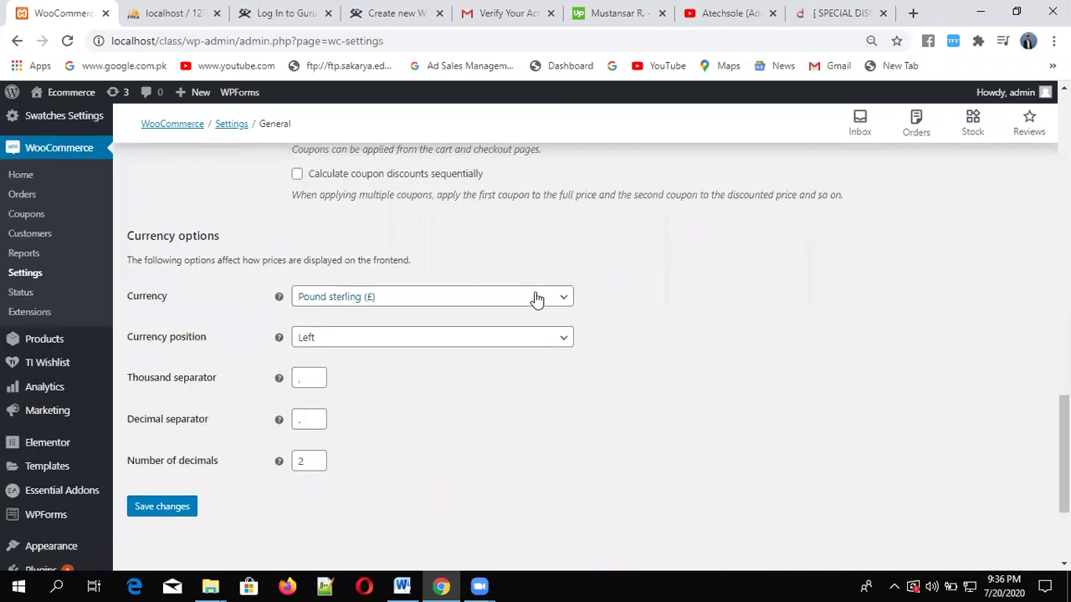
pyautogui.click(538, 298)
pyautogui.write('pa')
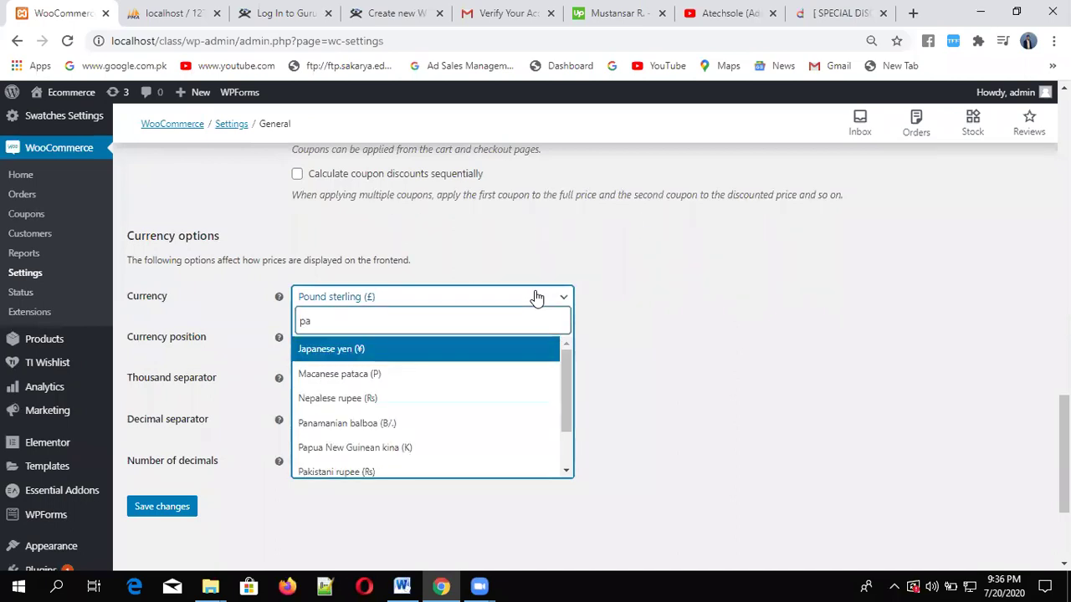
pyautogui.write('kis')
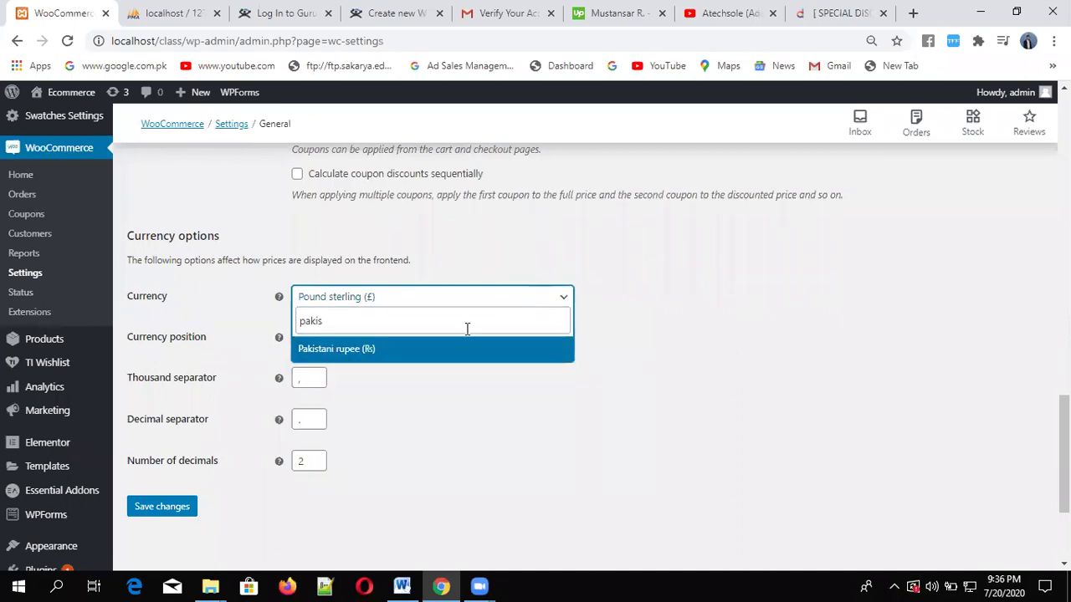
pyautogui.click(411, 356)
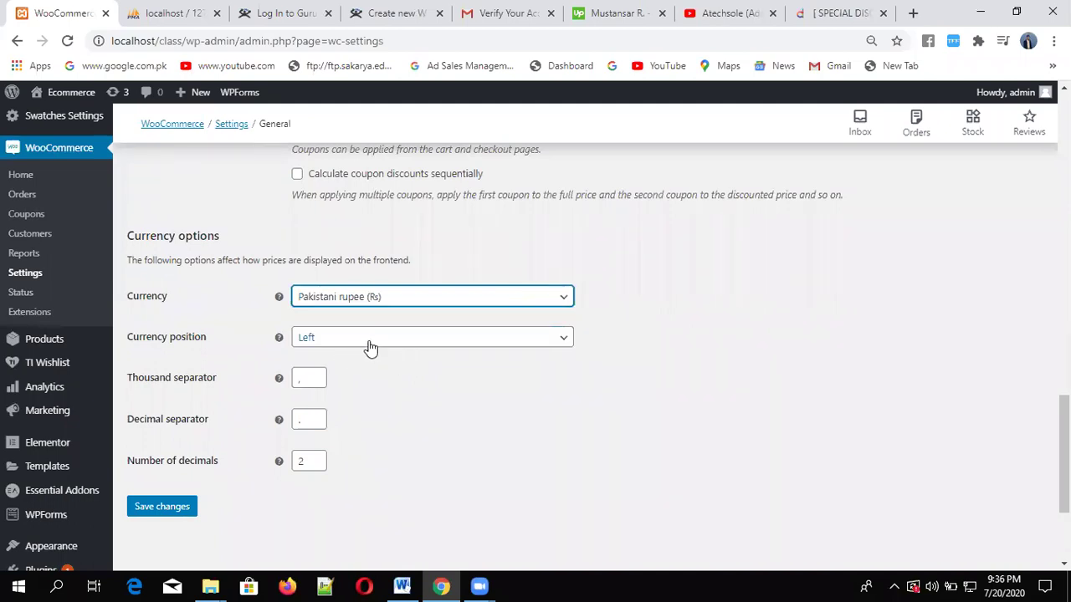
# - Check the currency position and separator options, keeping the position at Left, and save the general settings
pyautogui.click(370, 349)
pyautogui.click(370, 348)
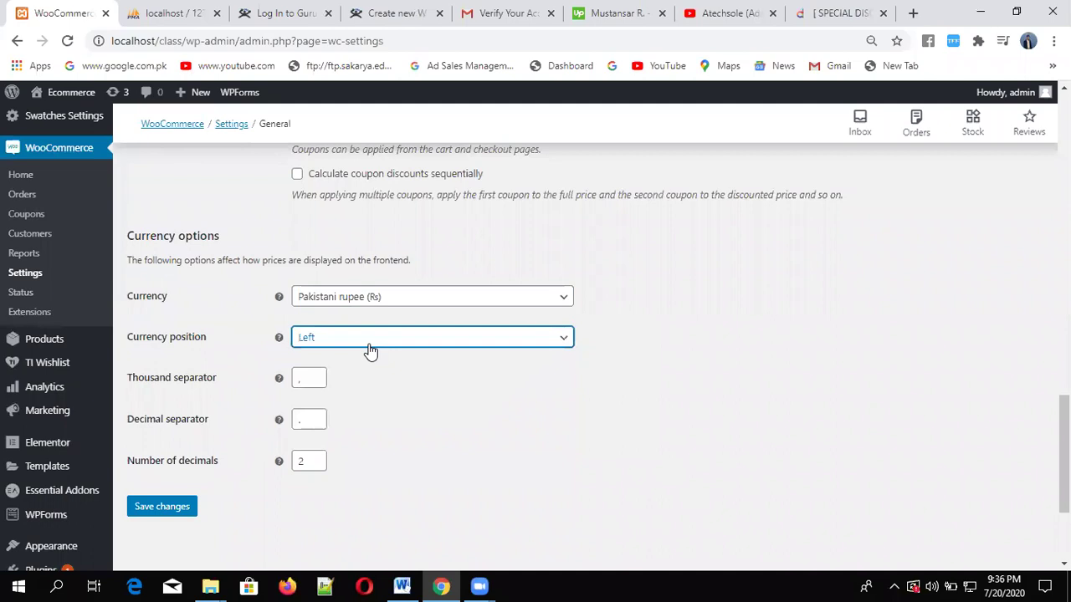
pyautogui.click(370, 351)
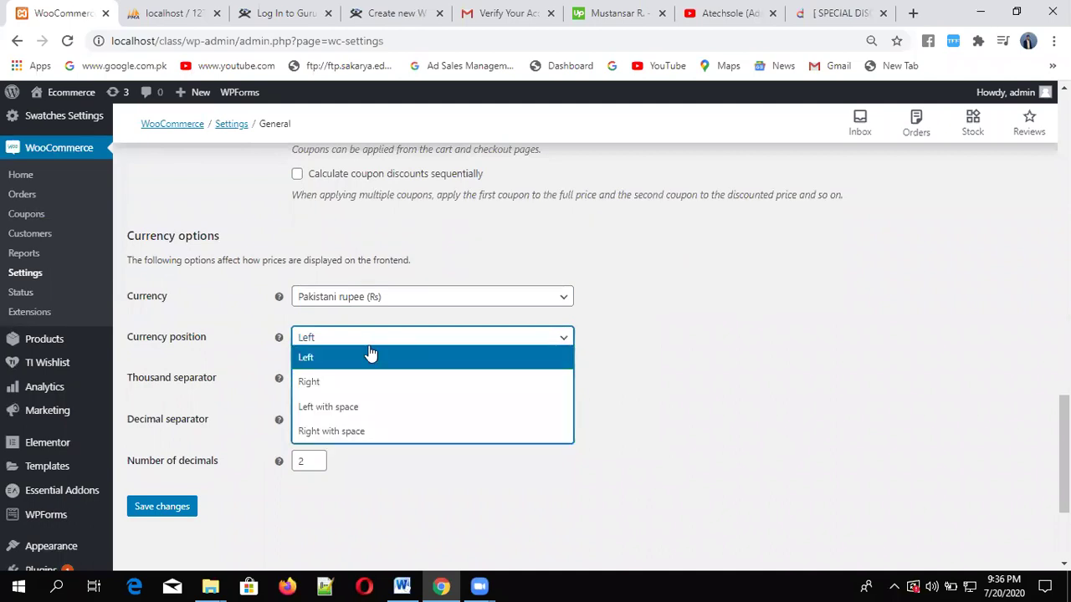
pyautogui.click(853, 372)
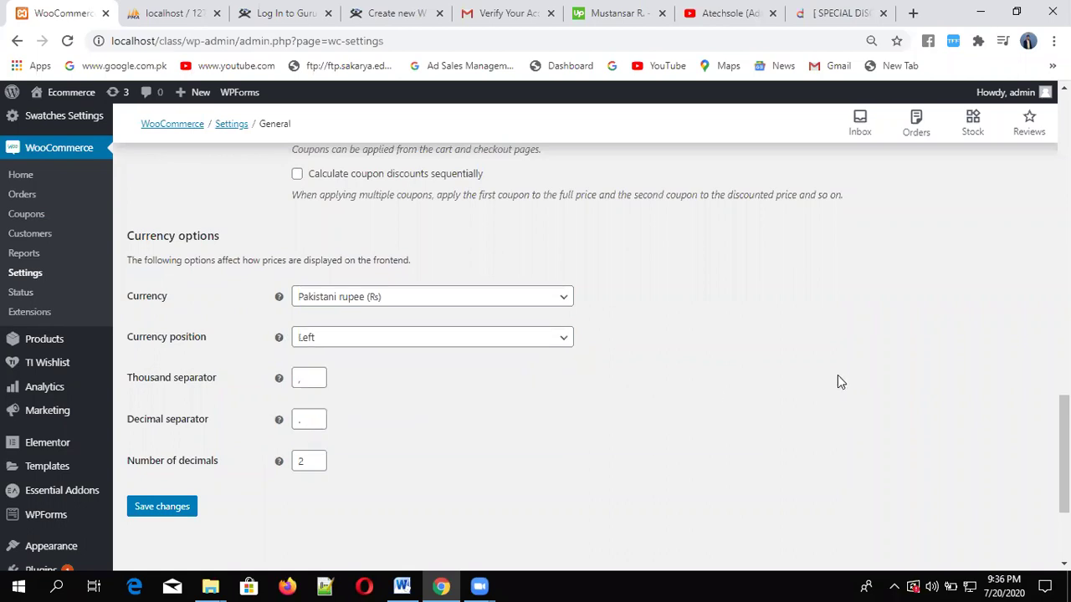
pyautogui.click(307, 381)
pyautogui.click(309, 422)
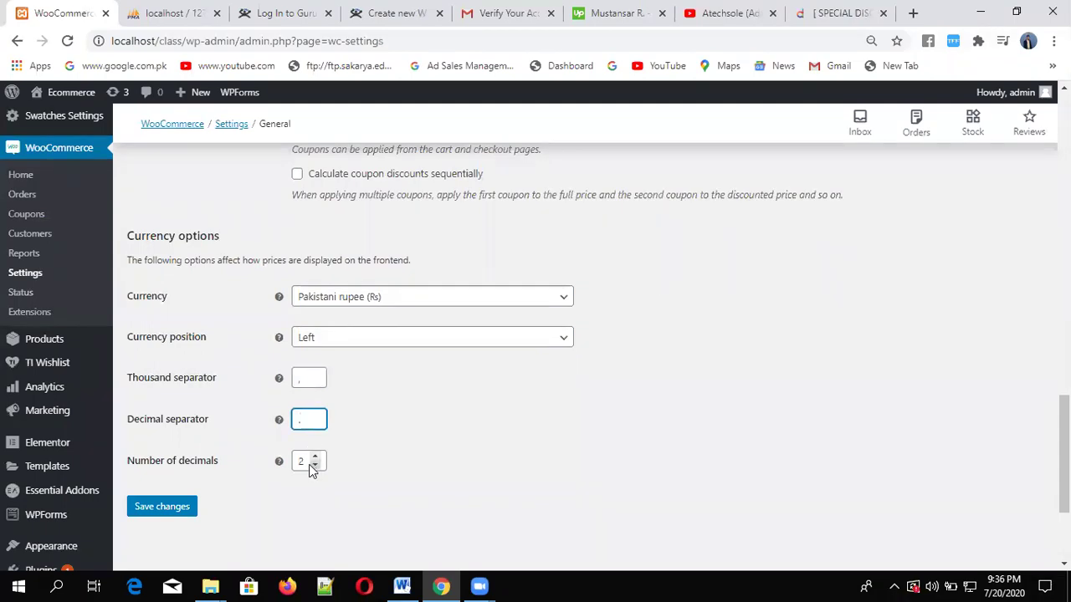
pyautogui.click(182, 519)
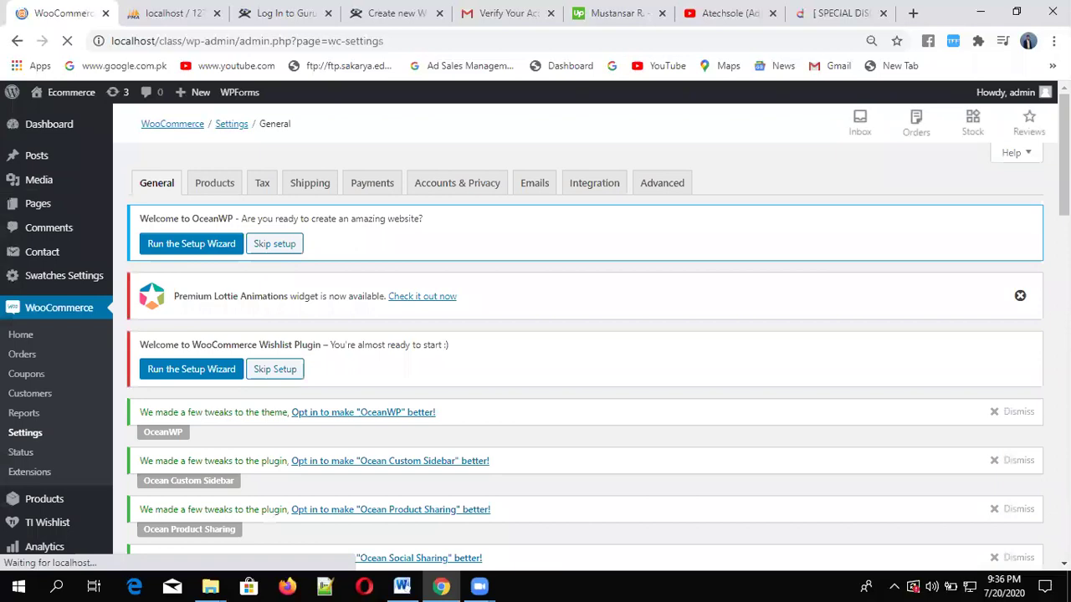
# - Open WooCommerce's Products settings and choose Sample Page as the shop page
pyautogui.scroll(-10, 585, 351)
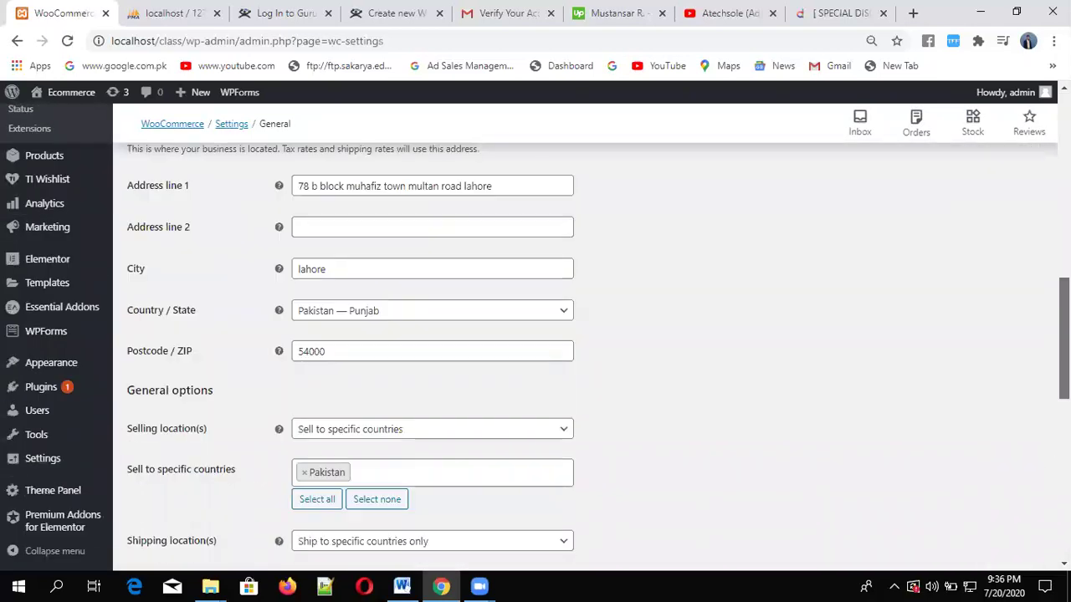
pyautogui.scroll(-8, 586, 352)
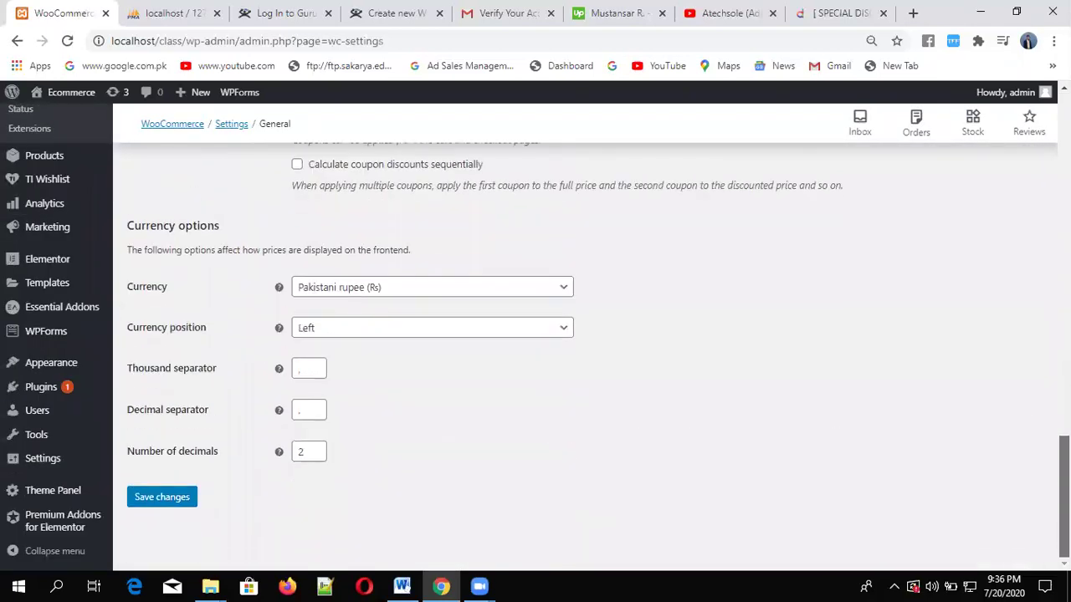
pyautogui.scroll(15, 585, 351)
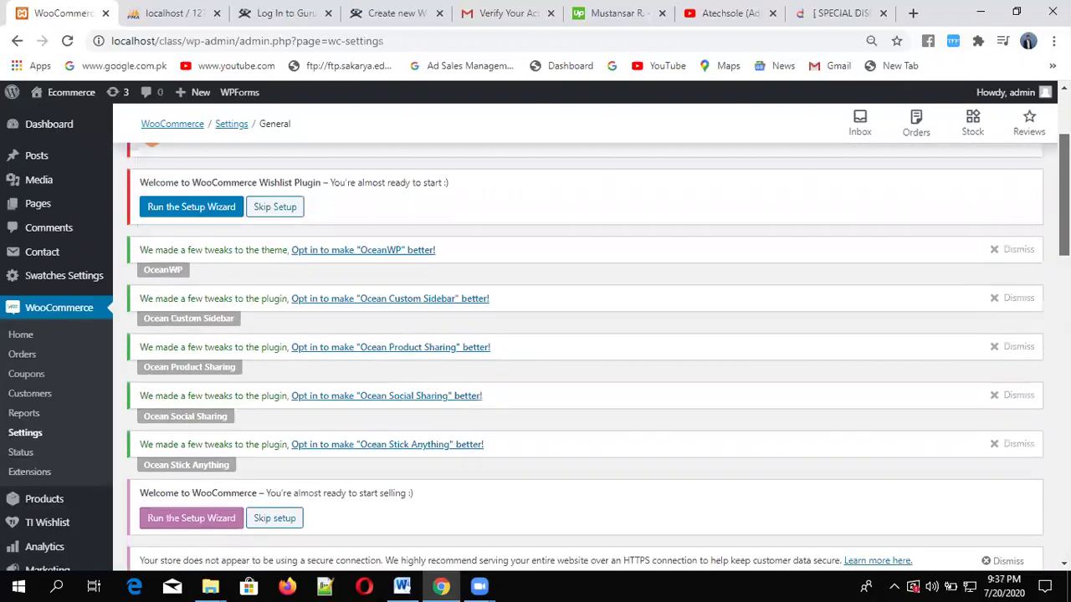
pyautogui.scroll(3, 586, 351)
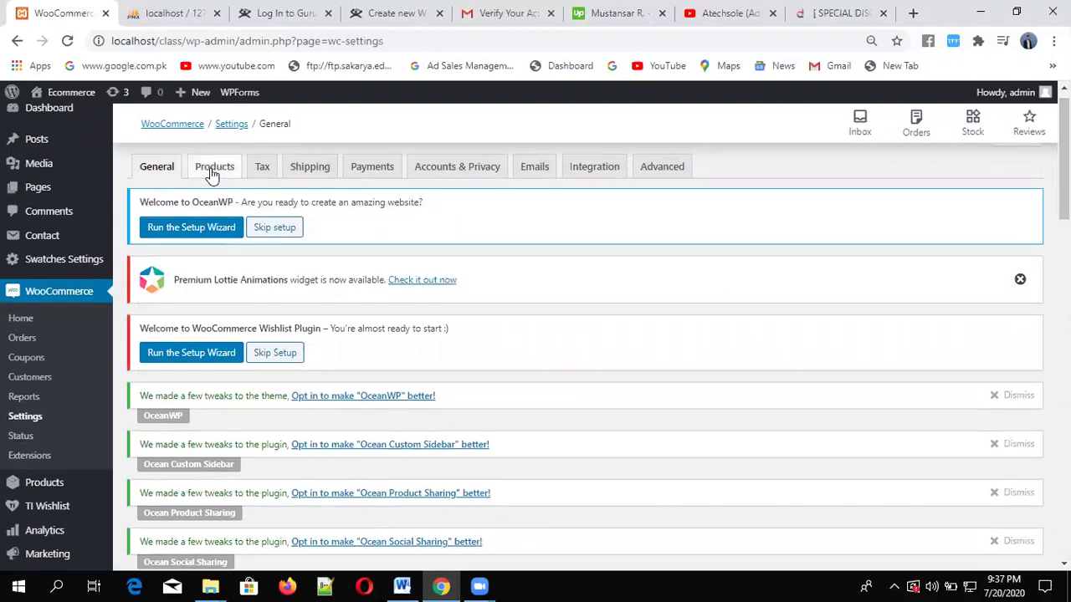
pyautogui.click(212, 169)
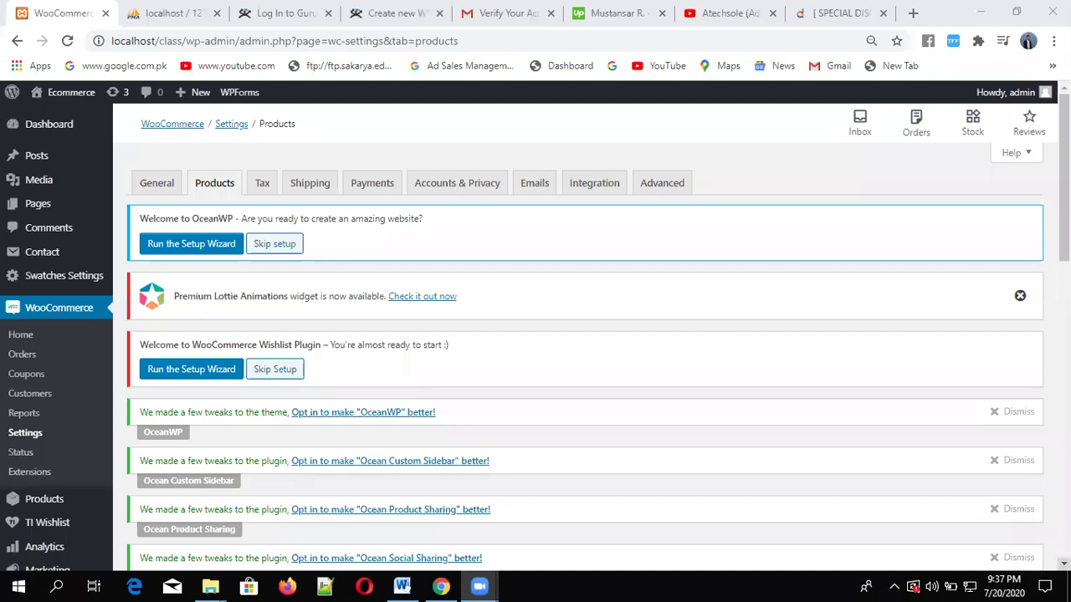
pyautogui.scroll(-4, 585, 335)
pyautogui.scroll(-4, 586, 335)
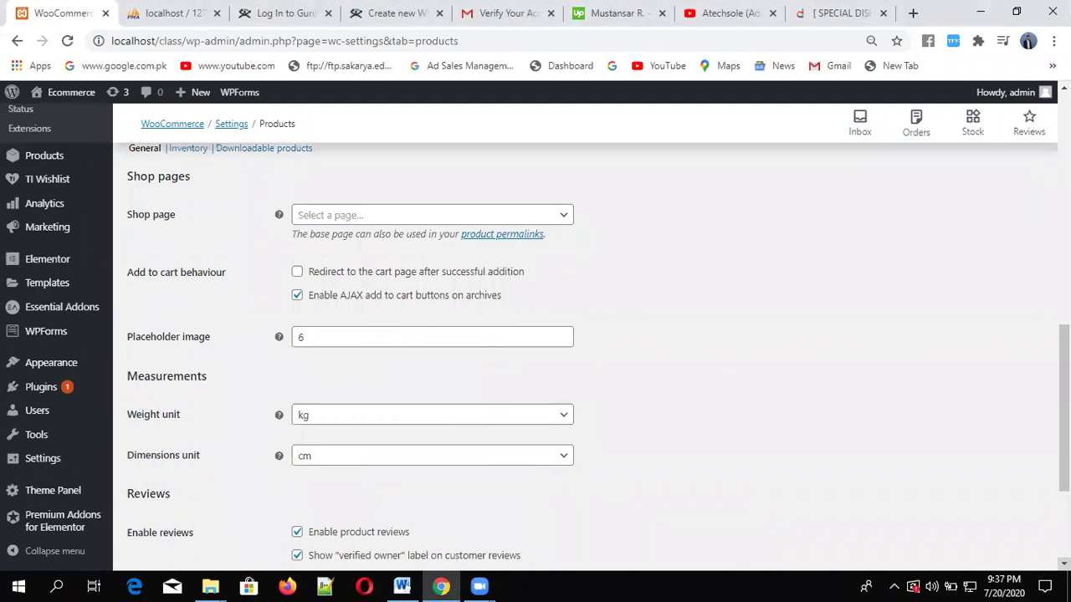
pyautogui.click(542, 222)
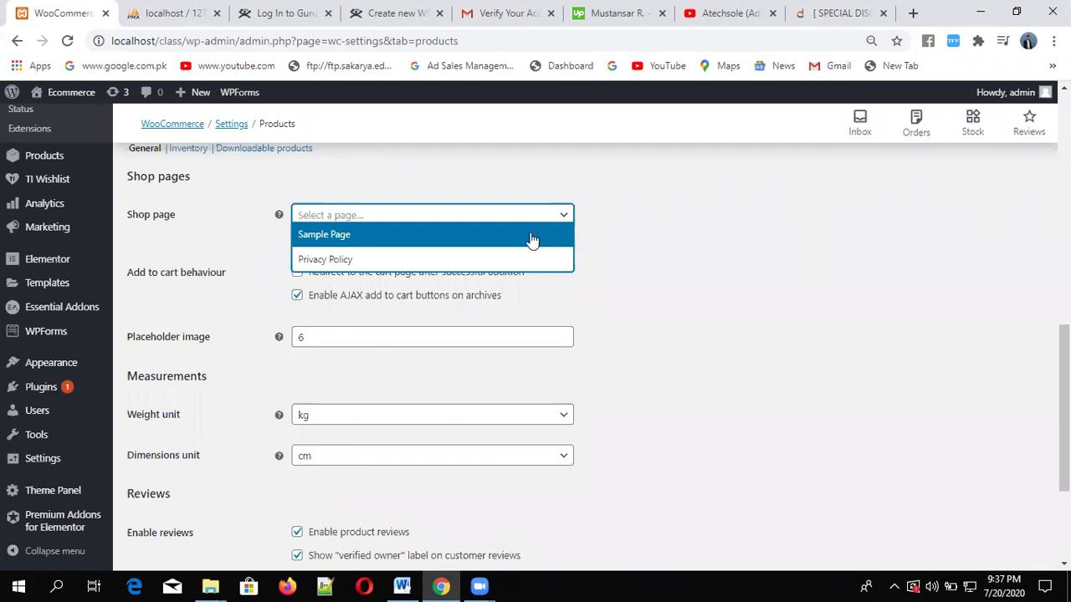
pyautogui.click(532, 240)
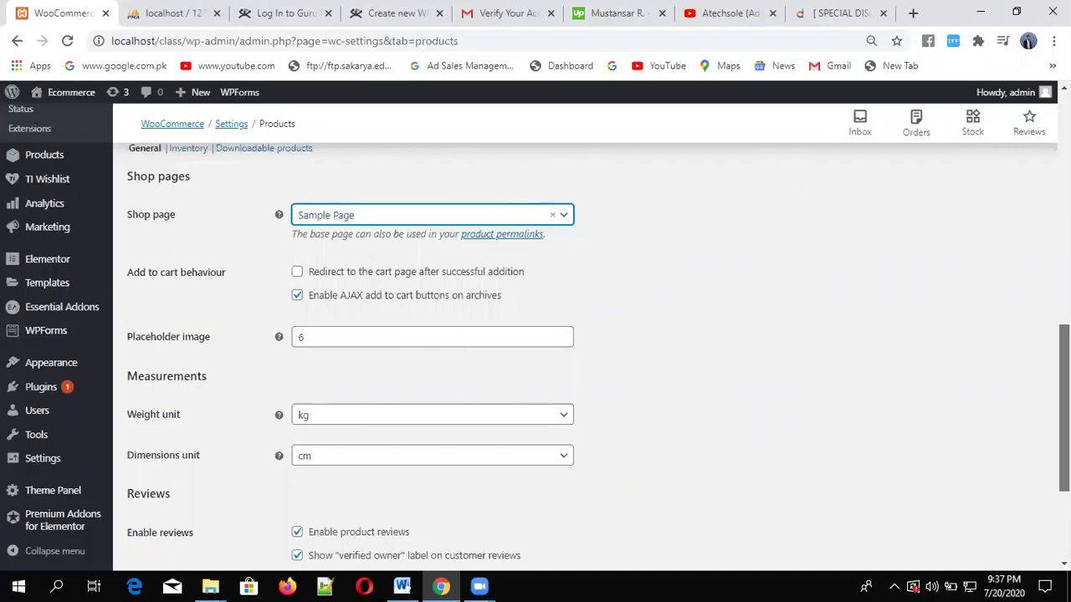
# - Switch to the Daraz eye mask product page and try adding the item to the cart, dismissing the login dialog
pyautogui.scroll(-2, 833, 322)
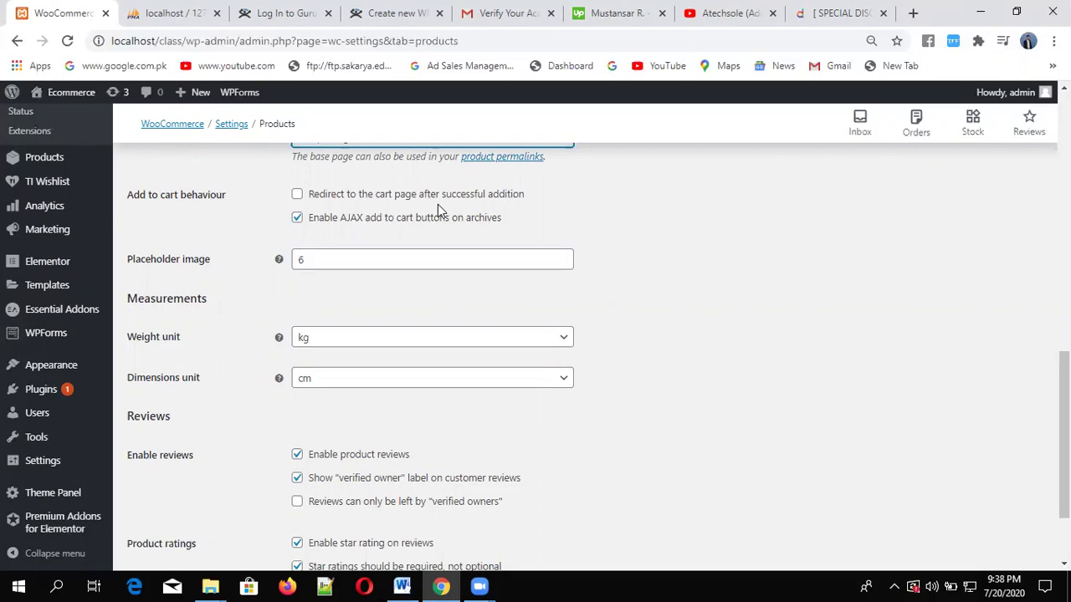
pyautogui.click(820, 9)
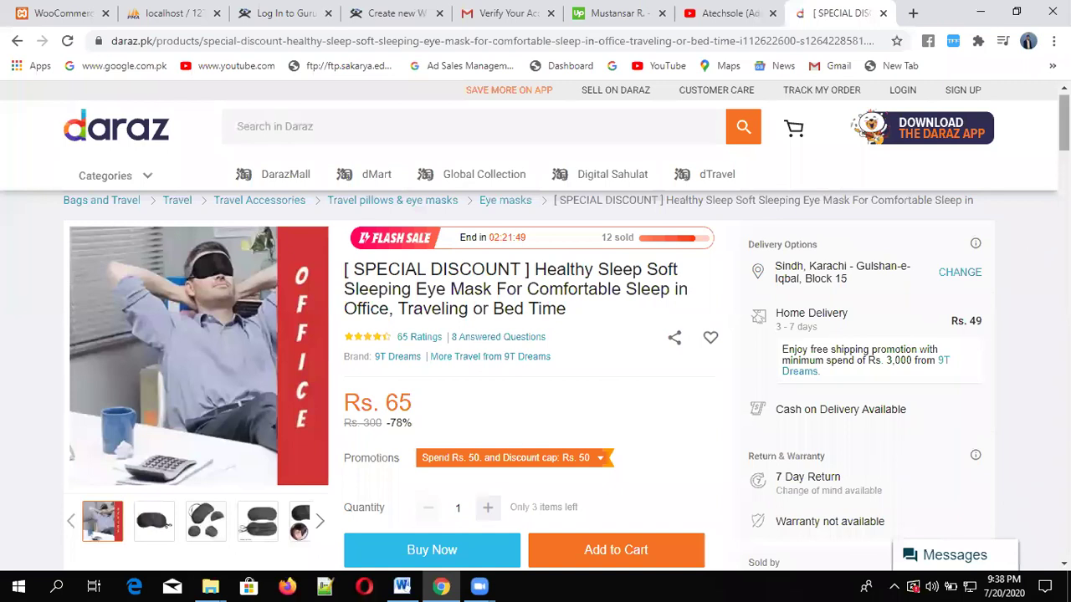
pyautogui.scroll(-3, 636, 272)
pyautogui.click(634, 268)
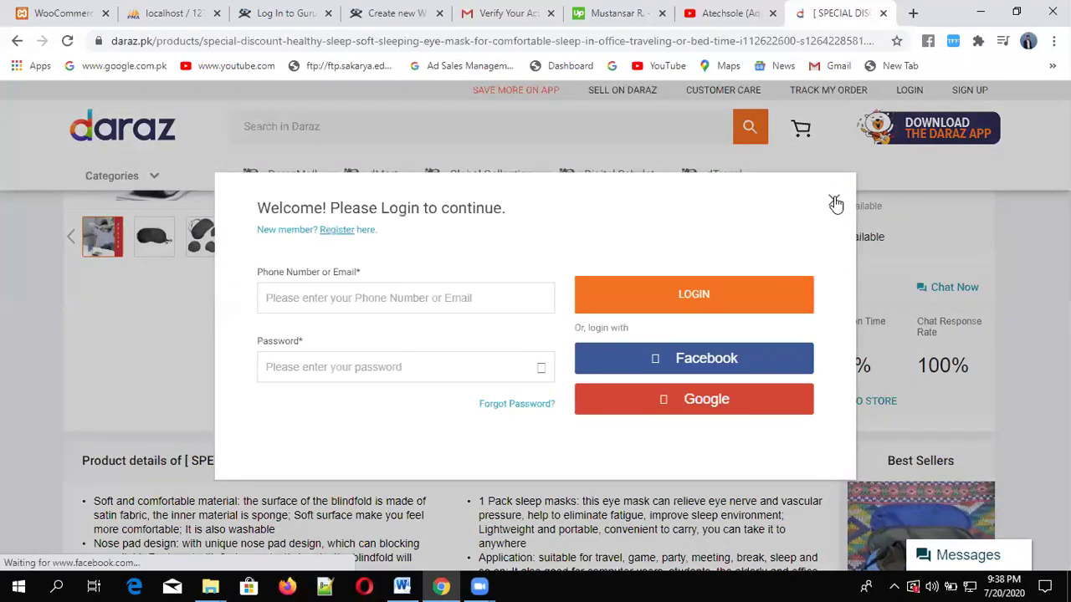
pyautogui.click(834, 203)
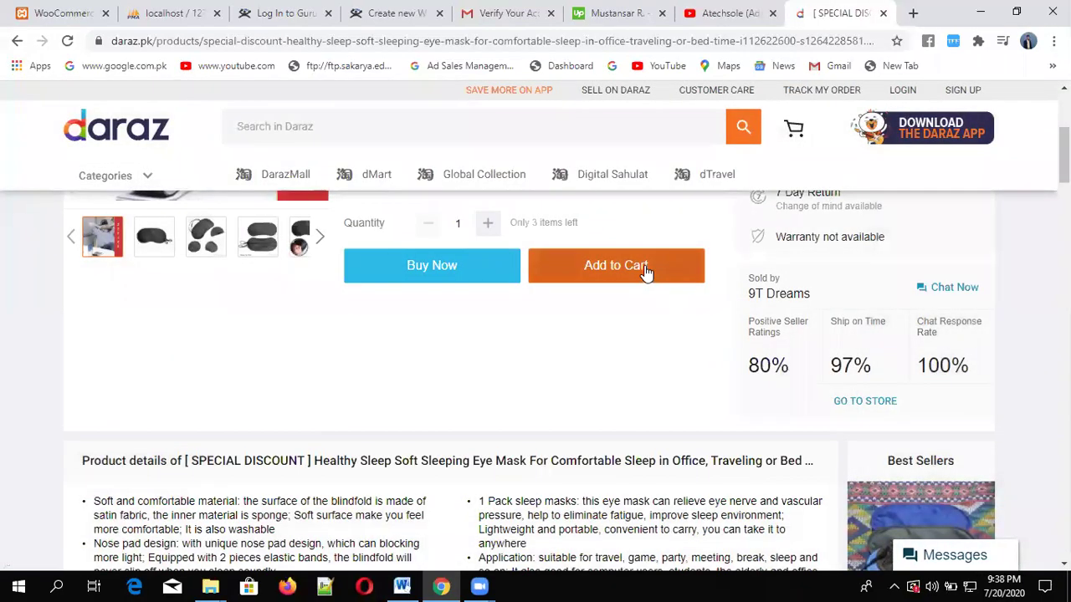
pyautogui.click(645, 270)
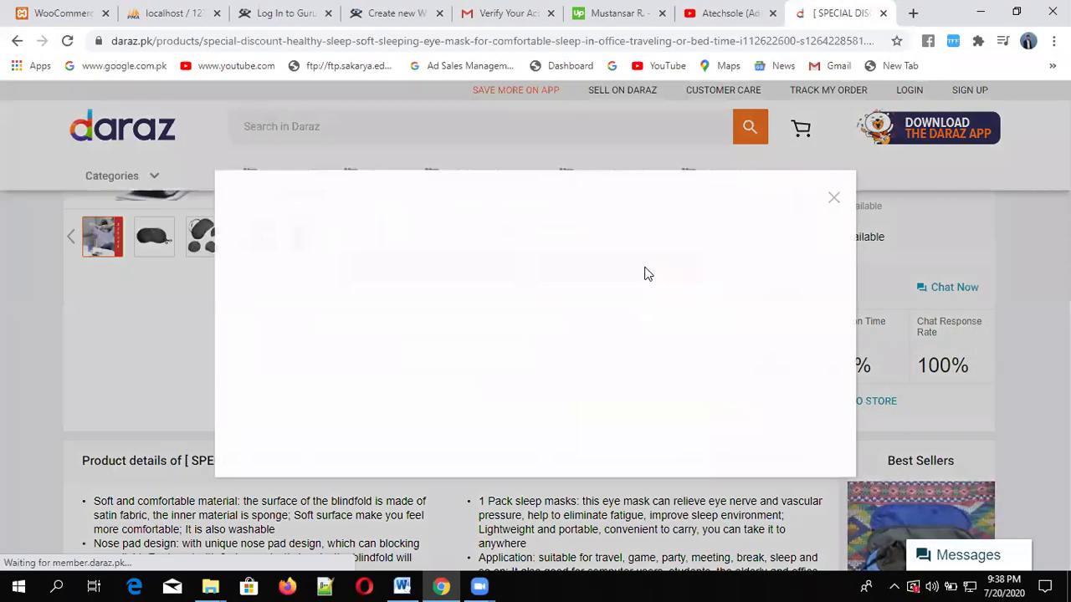
pyautogui.click(837, 208)
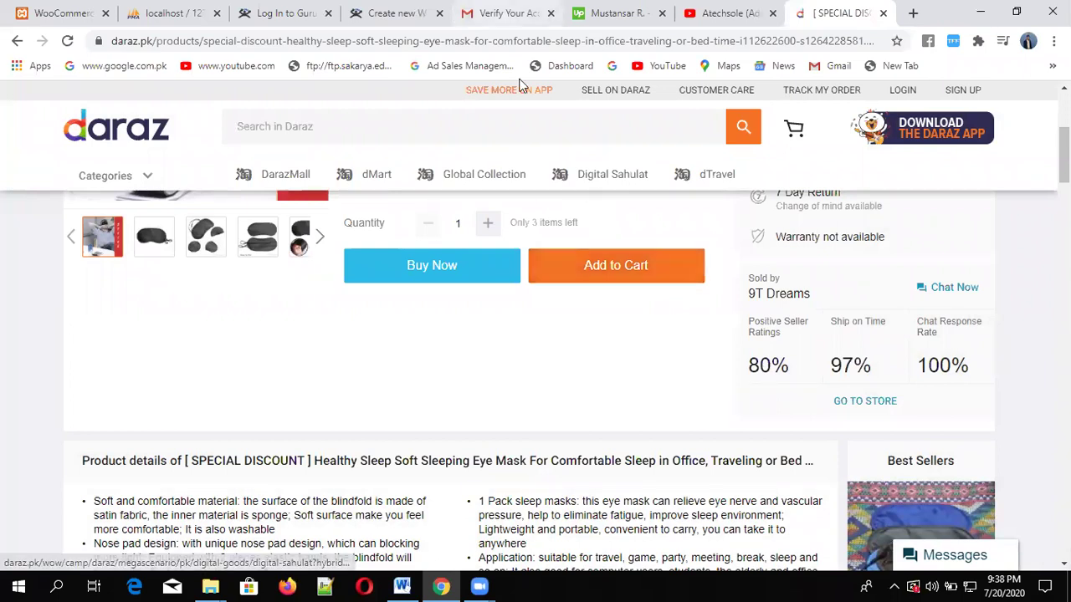
# - Search the web for amazon and open the Amazon.com online shopping homepage
pyautogui.hotkey('ctrl', 'l')
pyautogui.write('a')
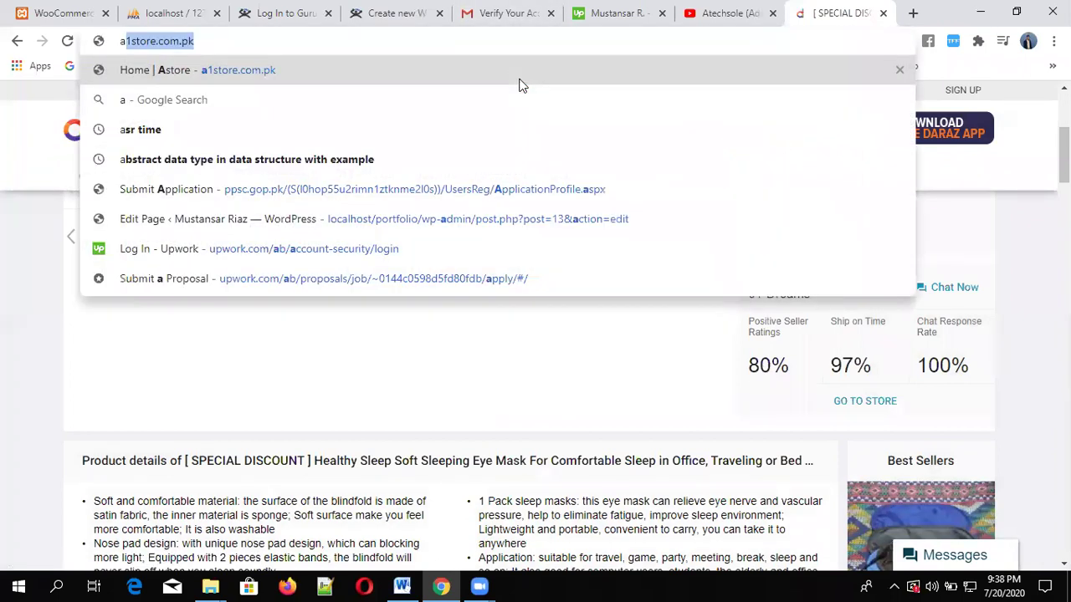
pyautogui.write('mazon')
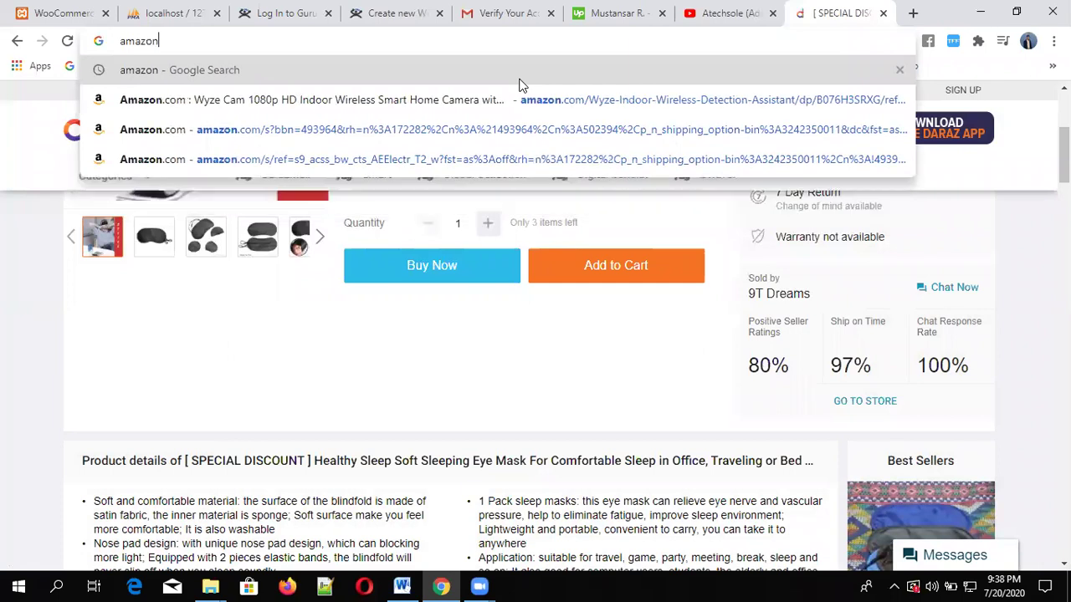
pyautogui.press('Return')
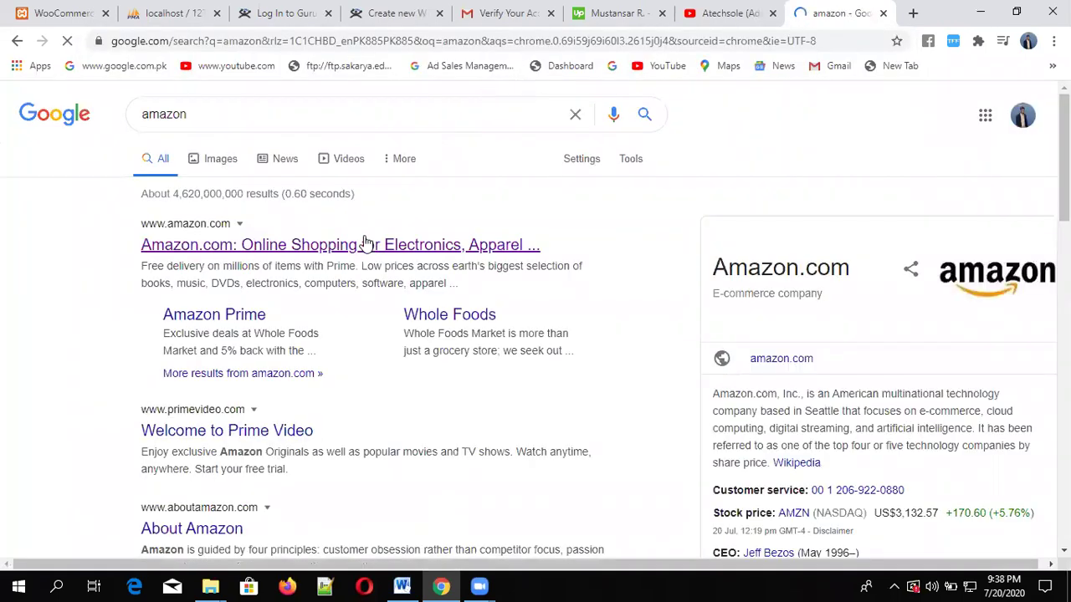
pyautogui.click(366, 243)
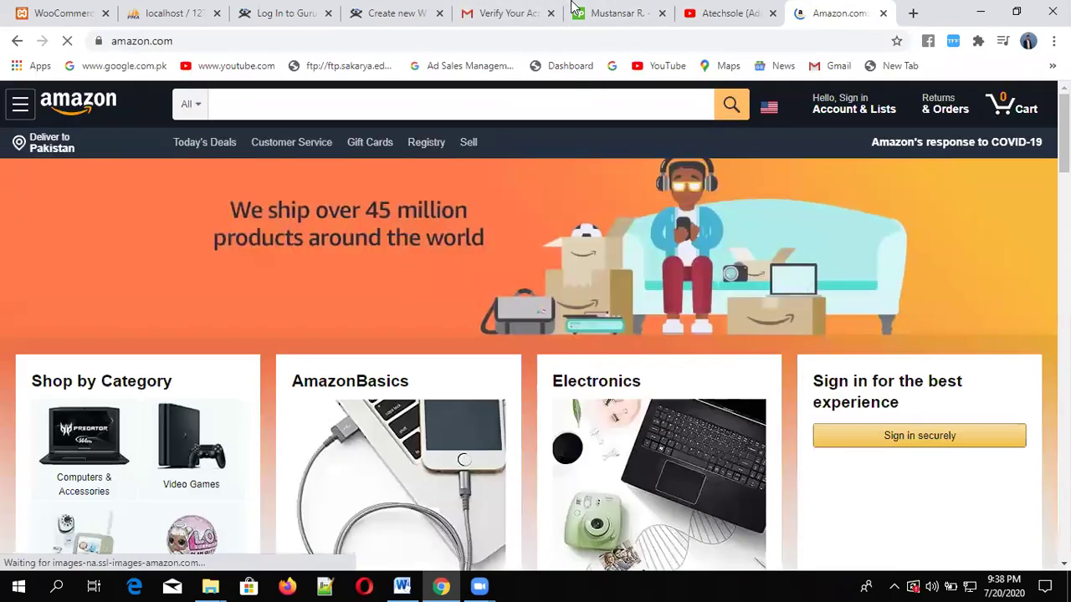
pyautogui.scroll(-7, 800, 199)
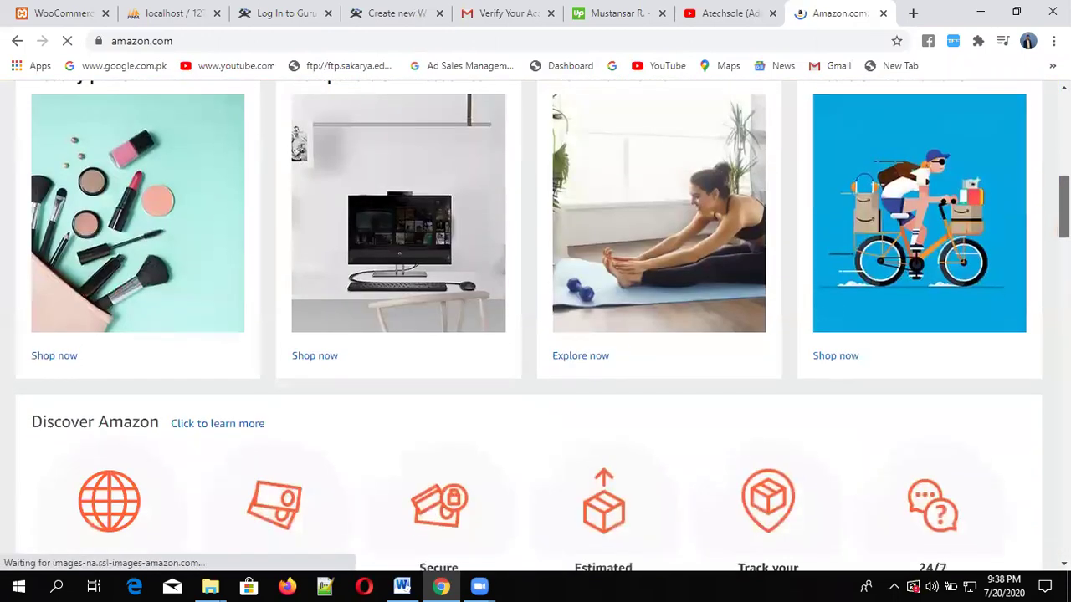
pyautogui.scroll(7, 535, 327)
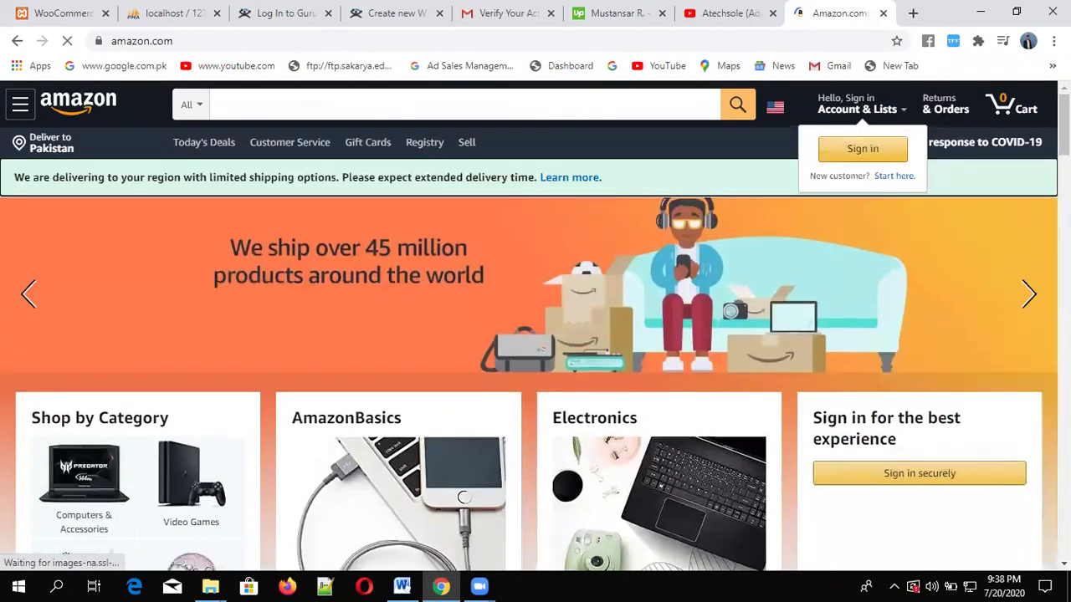
# - Go through Electronics and Camera & Photo to the Fujifilm Instax Mini Instant Film product page
pyautogui.scroll(-2, 617, 427)
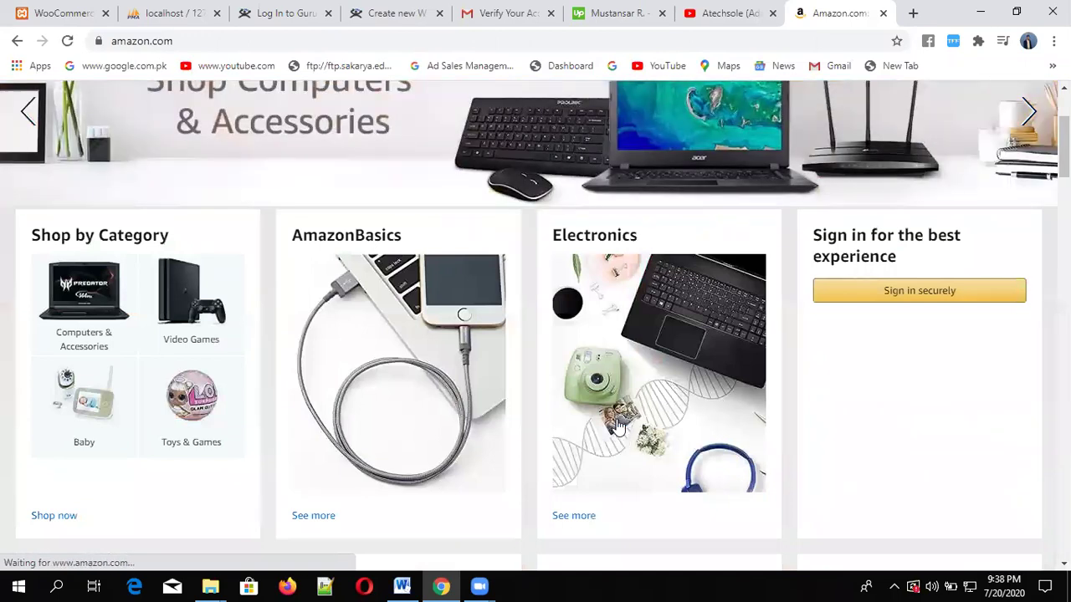
pyautogui.click(617, 427)
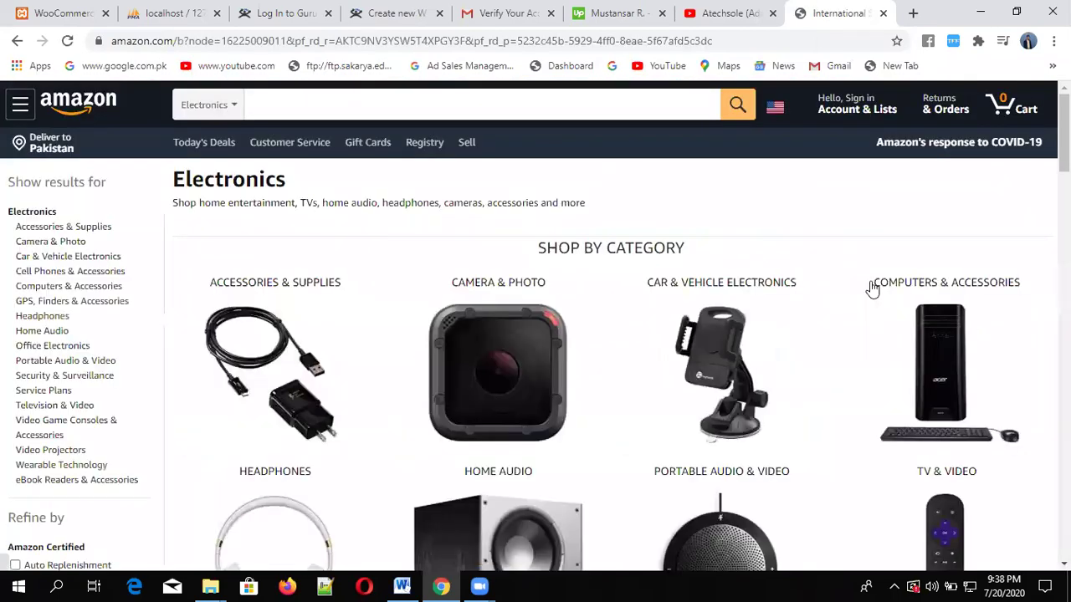
pyautogui.click(502, 402)
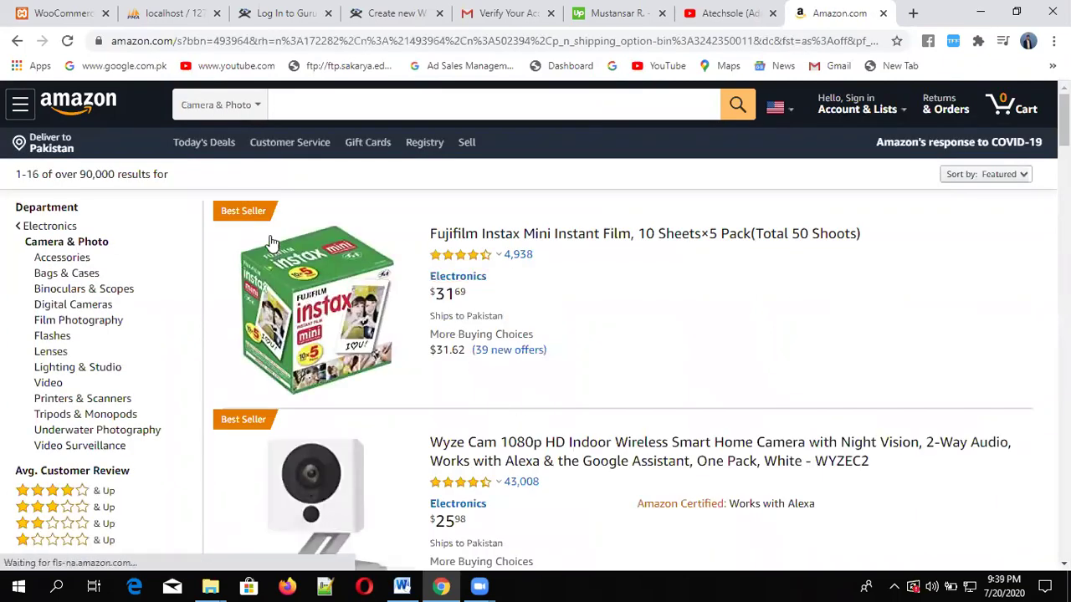
pyautogui.click(304, 282)
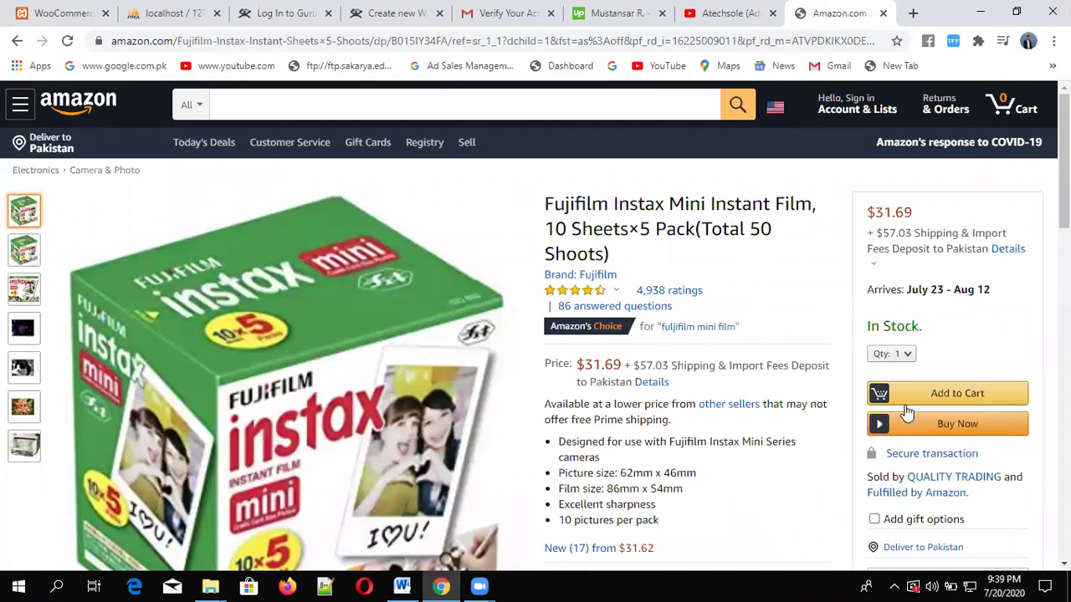
# - Add the Fujifilm Instax film to the cart, view the shopping cart, and return to the previous page
pyautogui.click(962, 404)
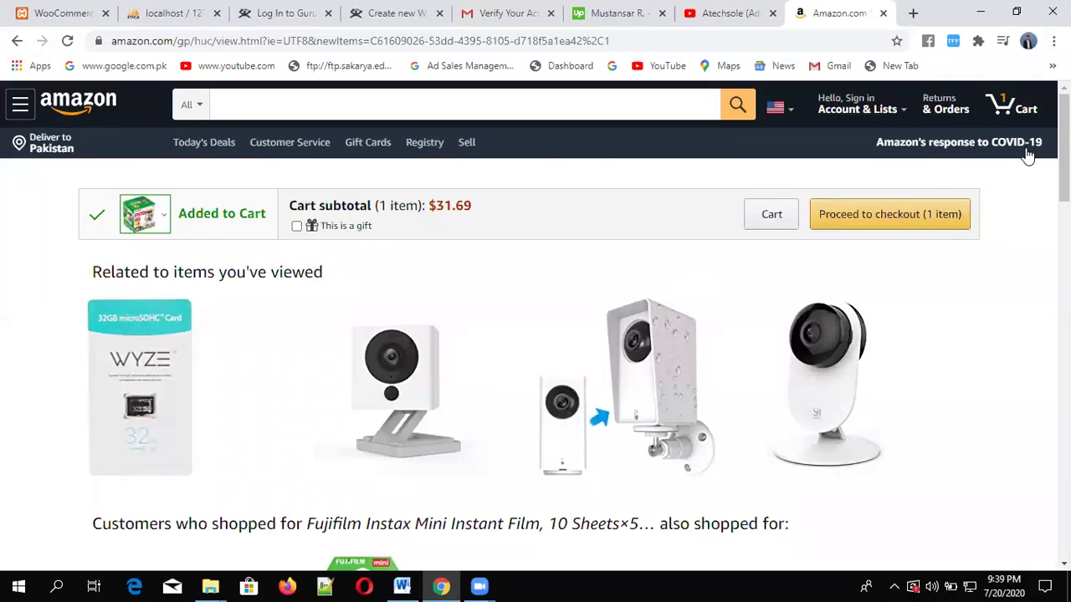
pyautogui.click(1034, 118)
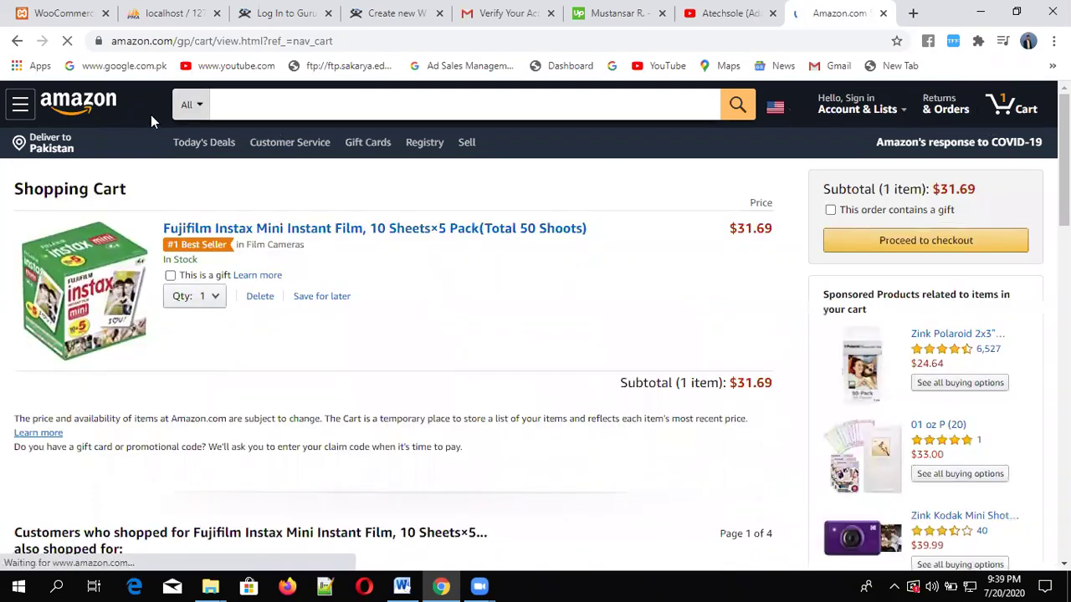
pyautogui.click(14, 41)
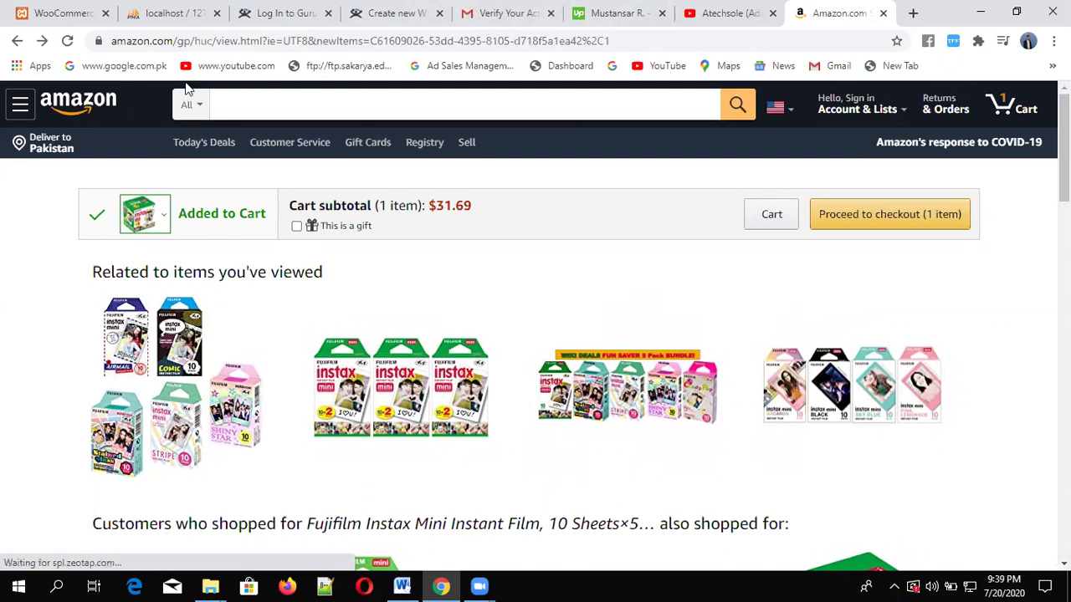
# - Switch back to the WooCommerce Products settings, check the cart, measurement and review options, and save the changes
pyautogui.click(71, 10)
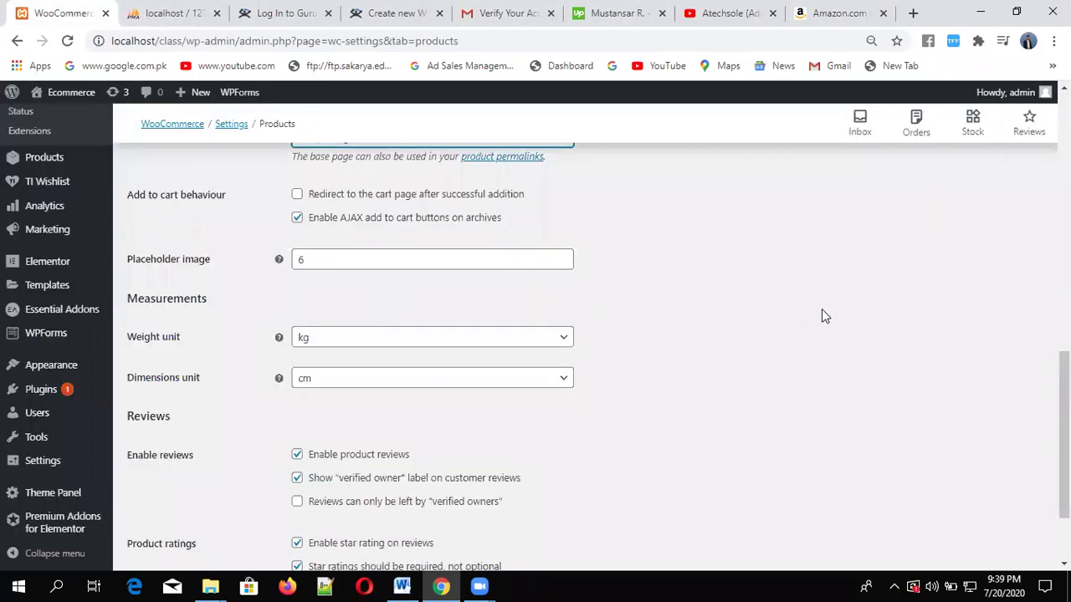
pyautogui.scroll(3, 585, 335)
pyautogui.scroll(-2, 586, 335)
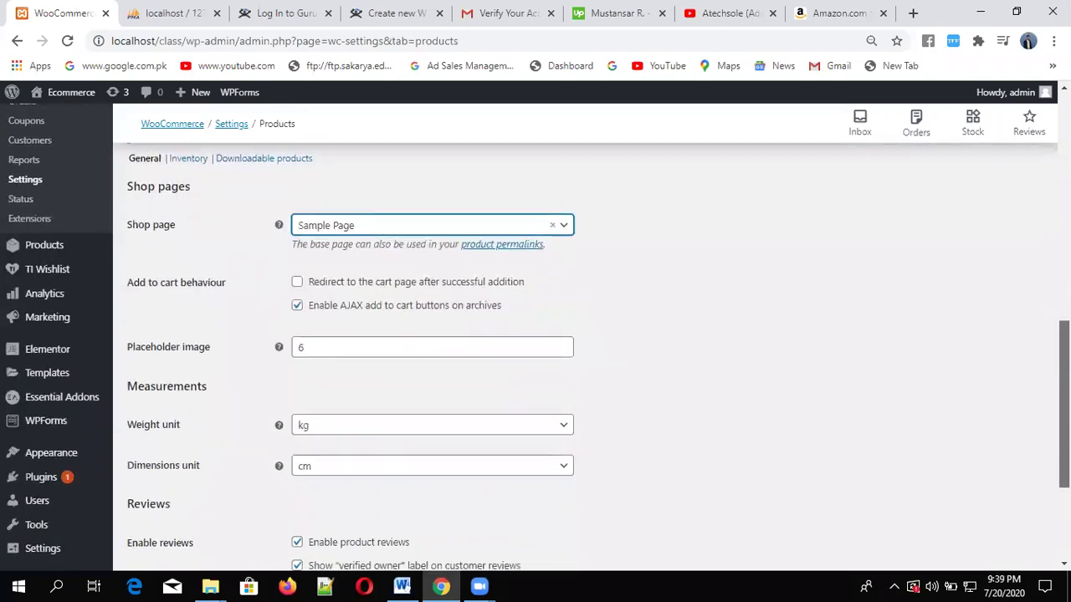
pyautogui.scroll(-1, 585, 334)
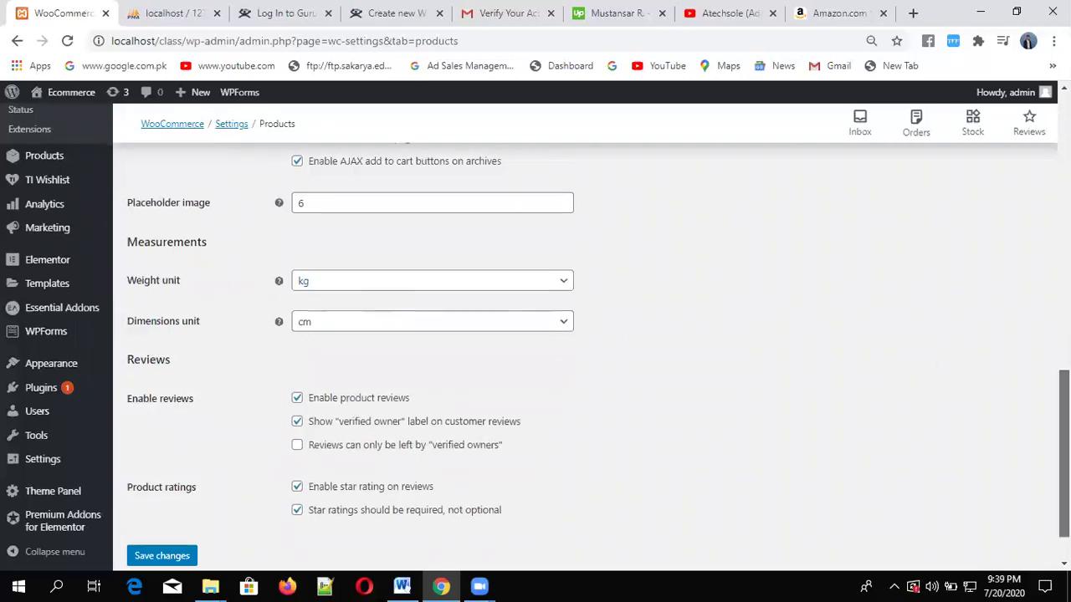
pyautogui.scroll(-1, 597, 496)
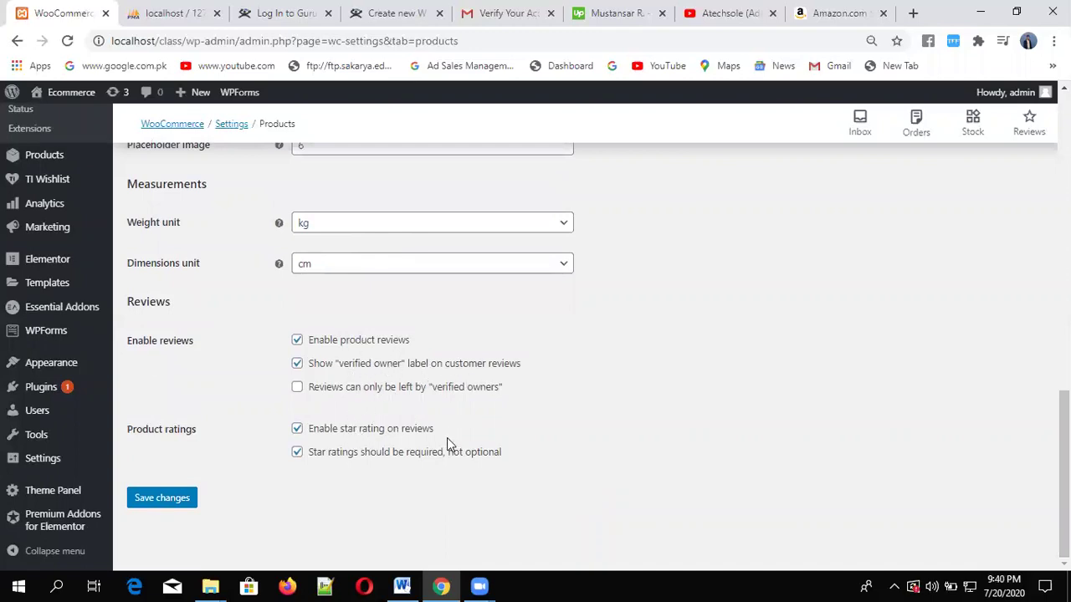
pyautogui.click(183, 502)
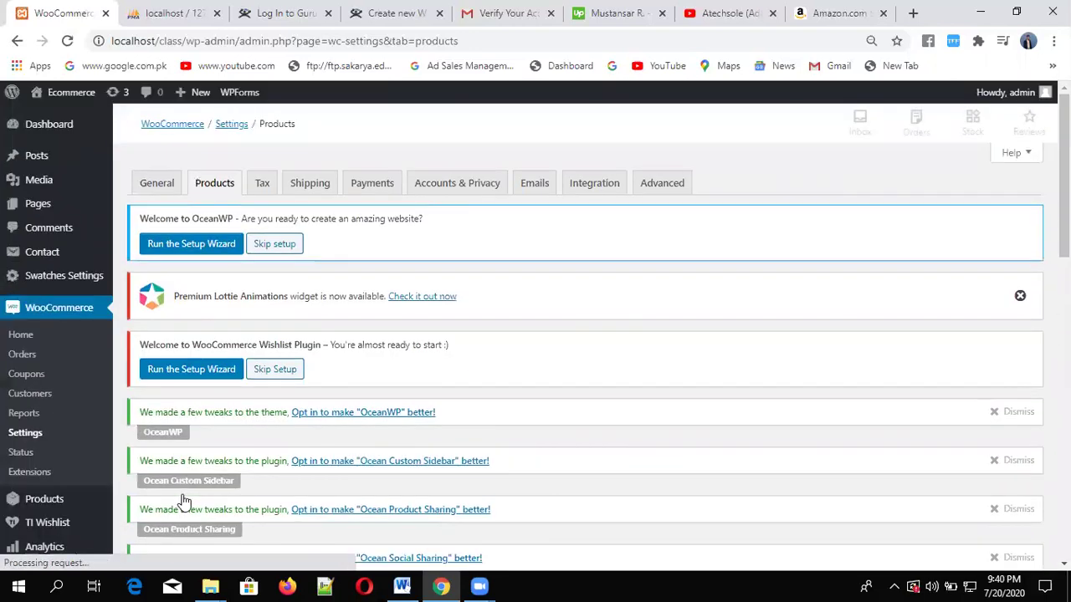
# - Open WooCommerce's Tax settings and base the tax calculation on the customer billing address
pyautogui.click(272, 191)
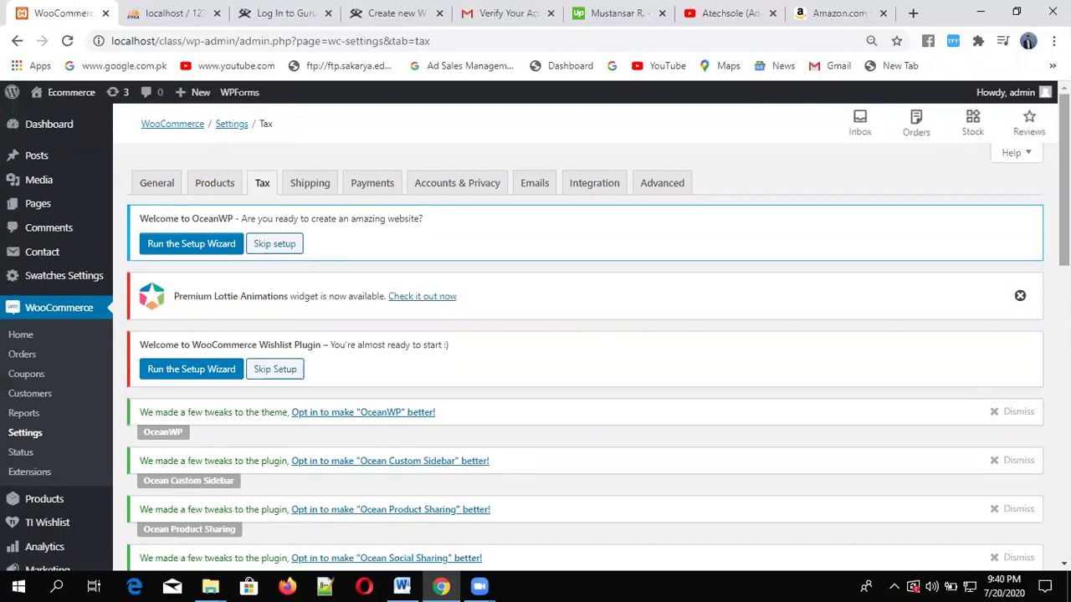
pyautogui.scroll(-10, 585, 351)
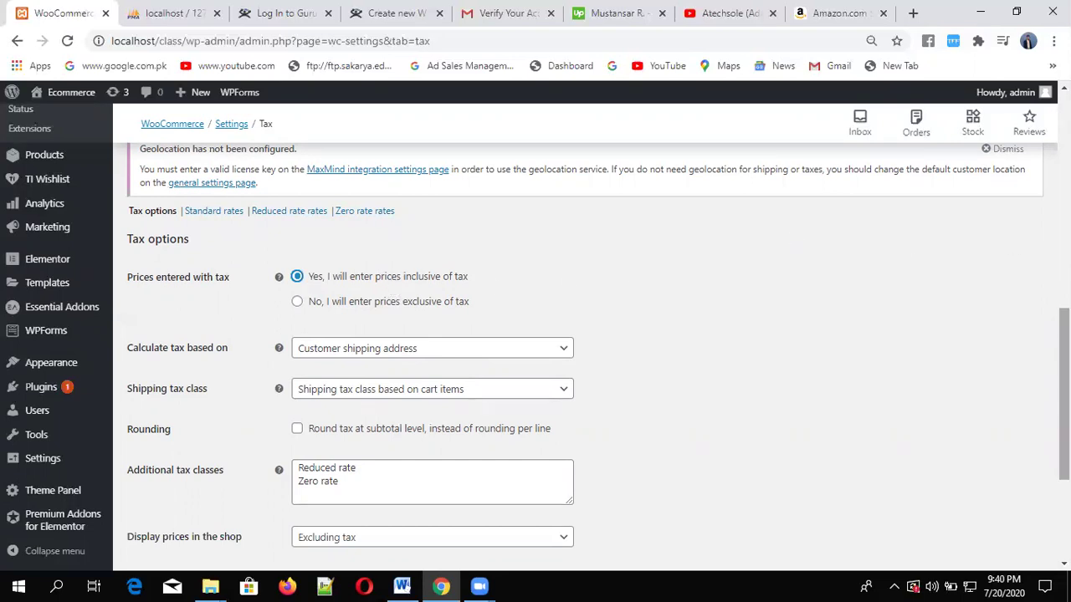
pyautogui.scroll(-2, 1064, 394)
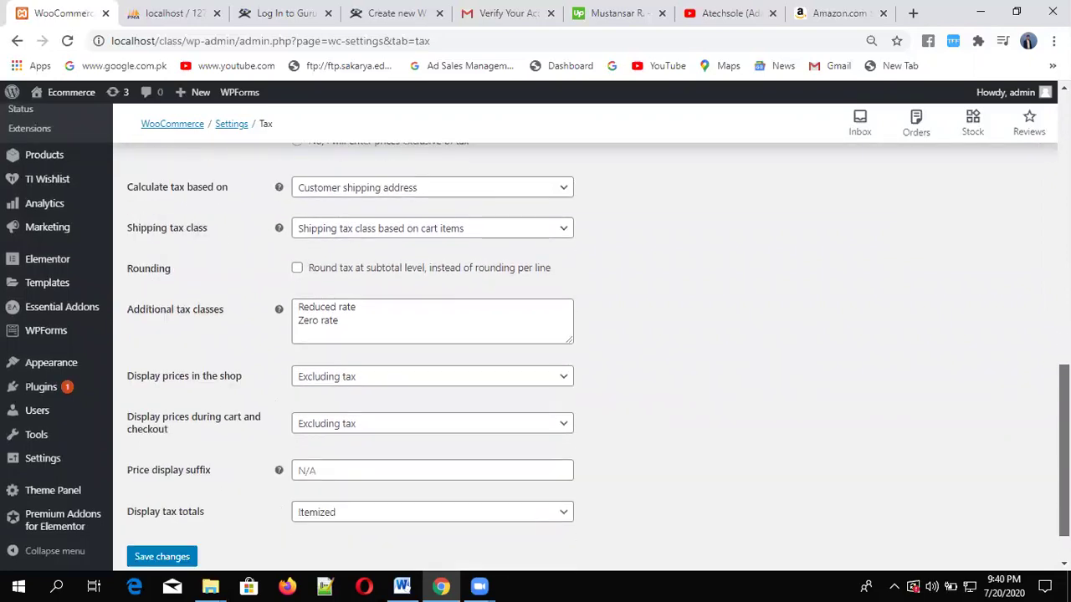
pyautogui.moveTo(1065, 444); pyautogui.dragTo(1065, 441)
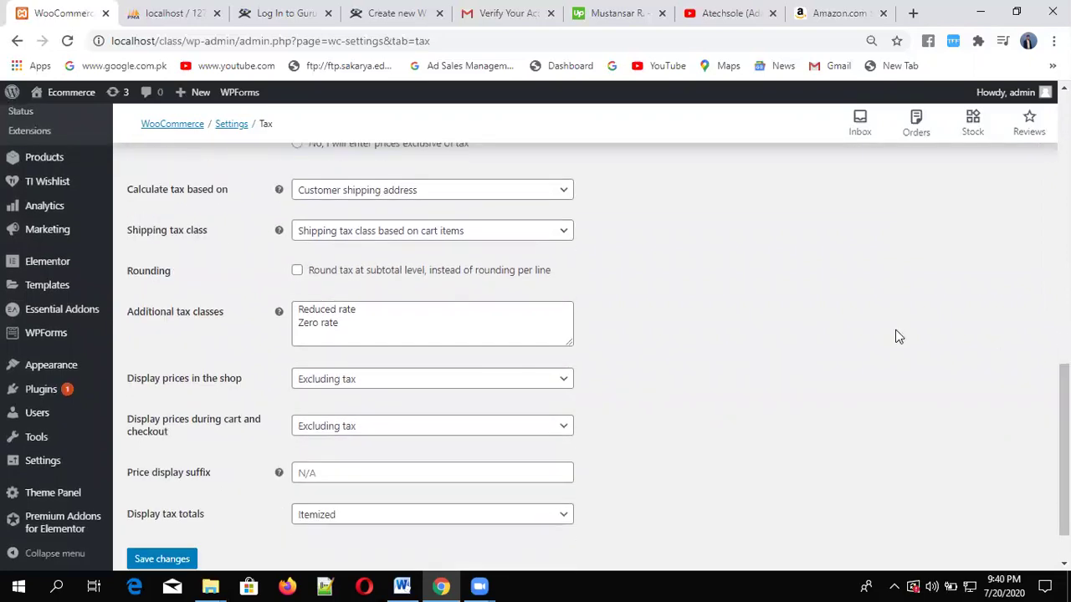
pyautogui.click(508, 199)
pyautogui.click(508, 199)
pyautogui.click(508, 199)
pyautogui.click(508, 199)
pyautogui.click(507, 199)
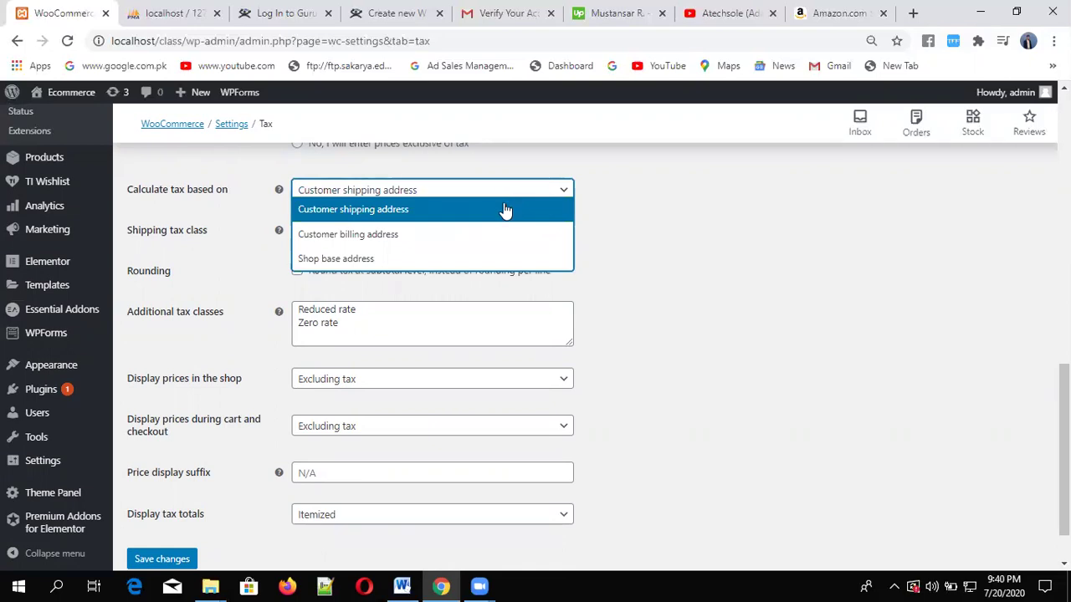
pyautogui.click(446, 235)
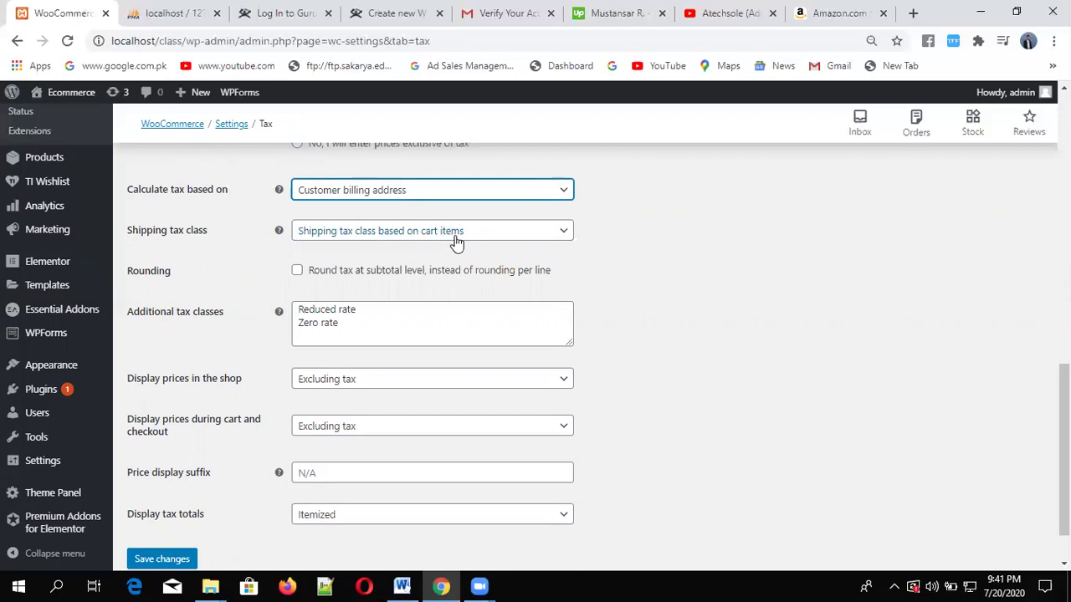
# - Keep the shipping tax class based on cart items and save the tax settings
pyautogui.click(457, 238)
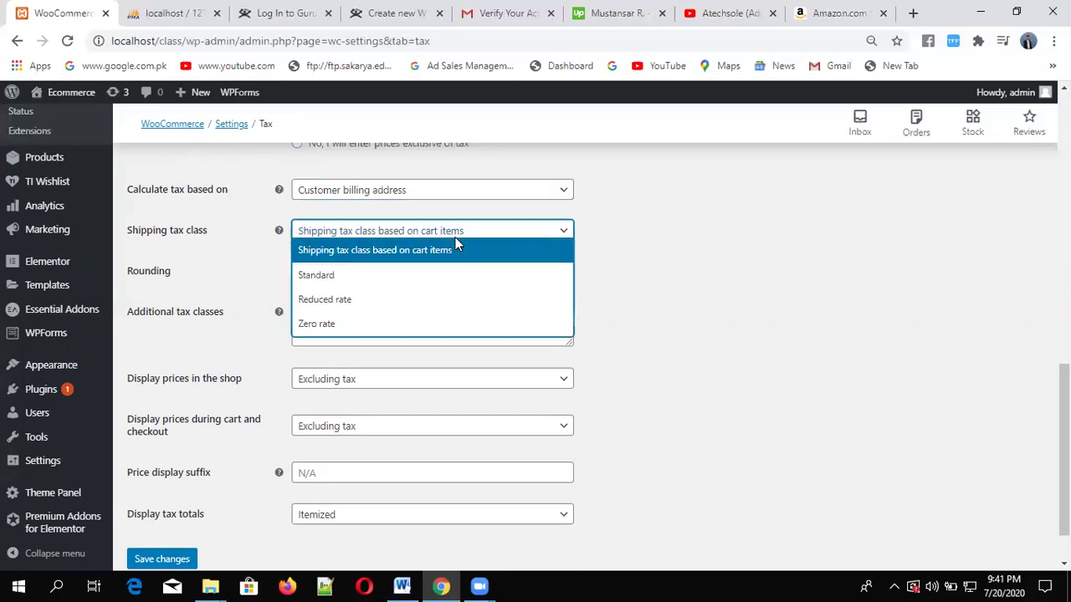
pyautogui.click(457, 241)
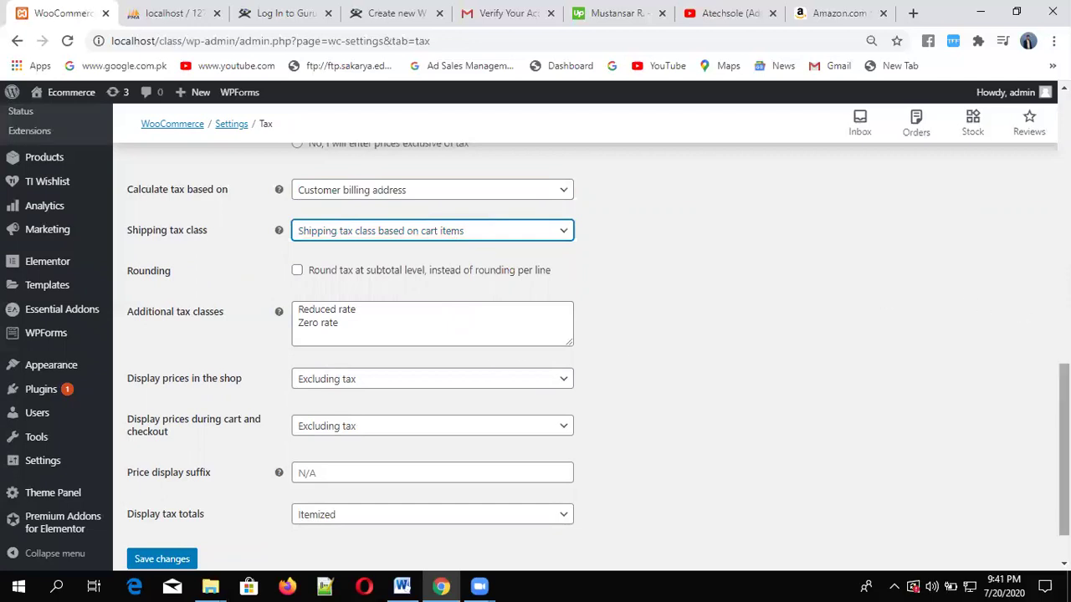
pyautogui.scroll(-1, 1063, 452)
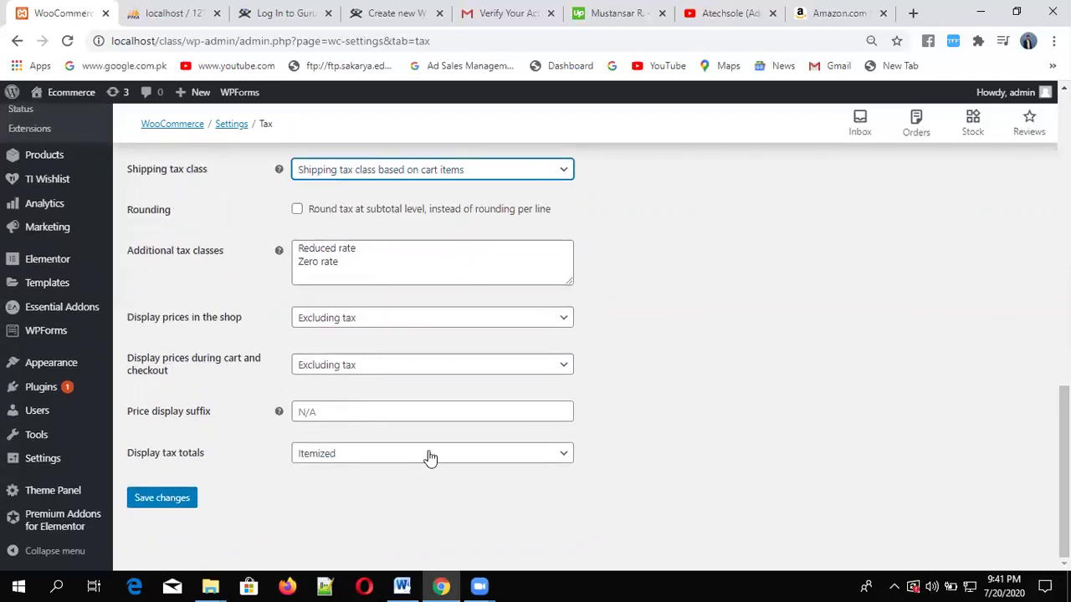
pyautogui.click(176, 500)
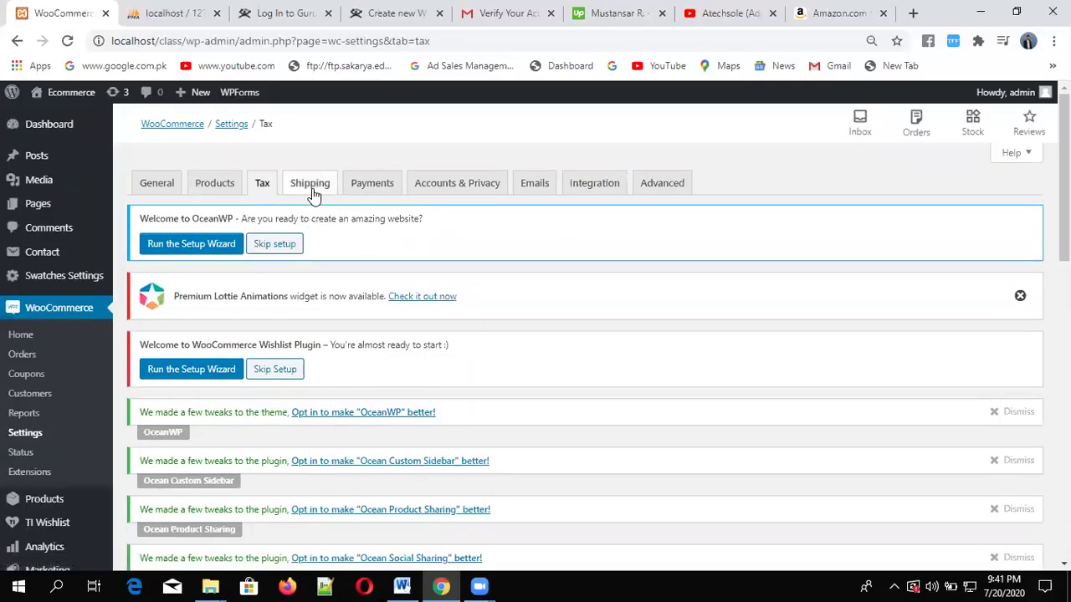
# - Open WooCommerce's Shipping settings and start adding a new shipping zone
pyautogui.click(312, 186)
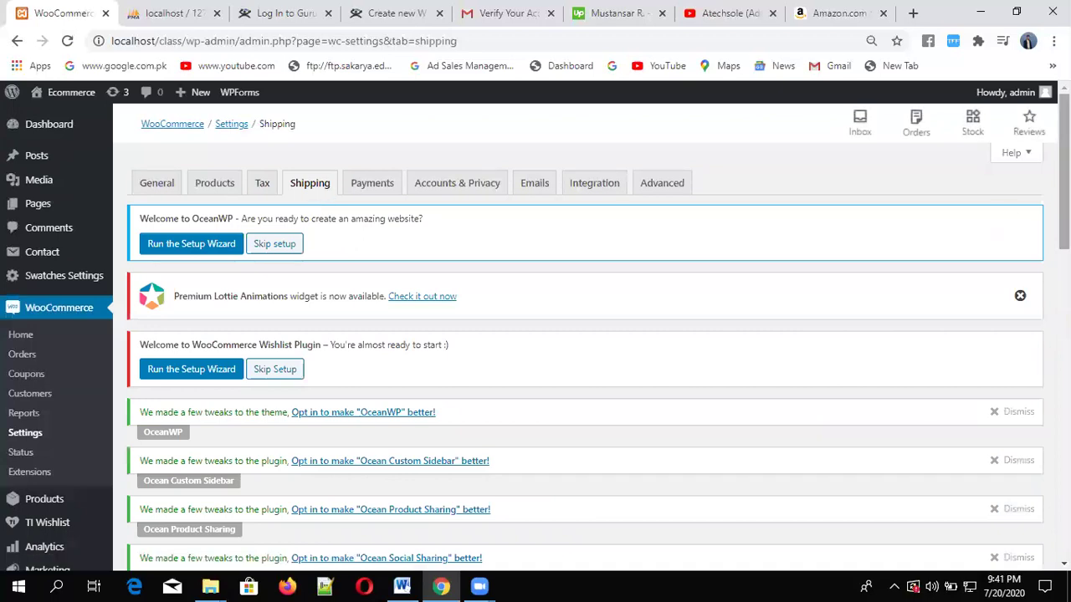
pyautogui.scroll(-10, 585, 355)
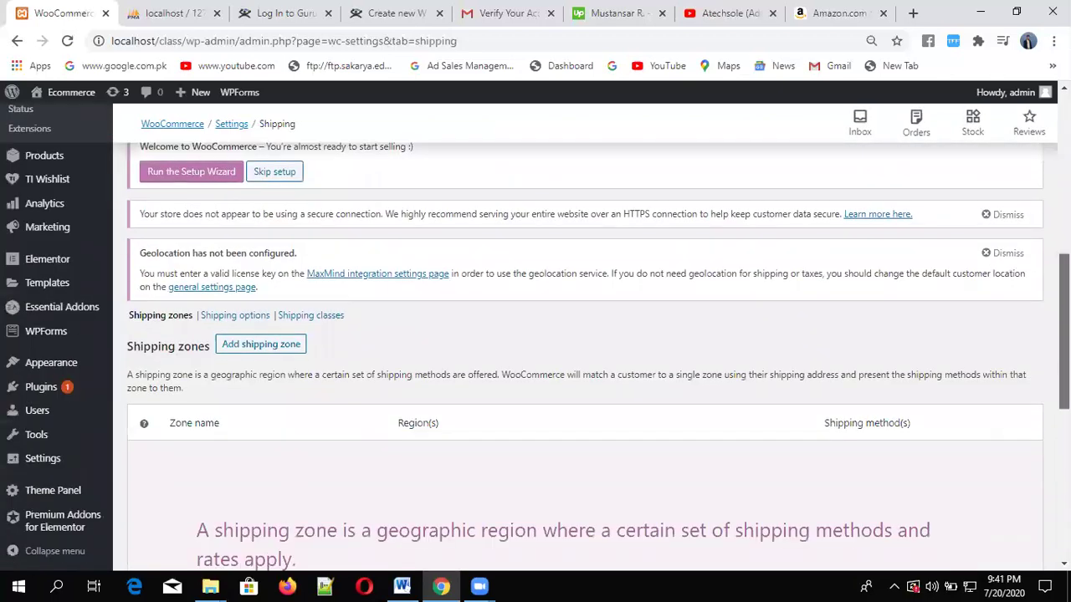
pyautogui.scroll(-2, 586, 356)
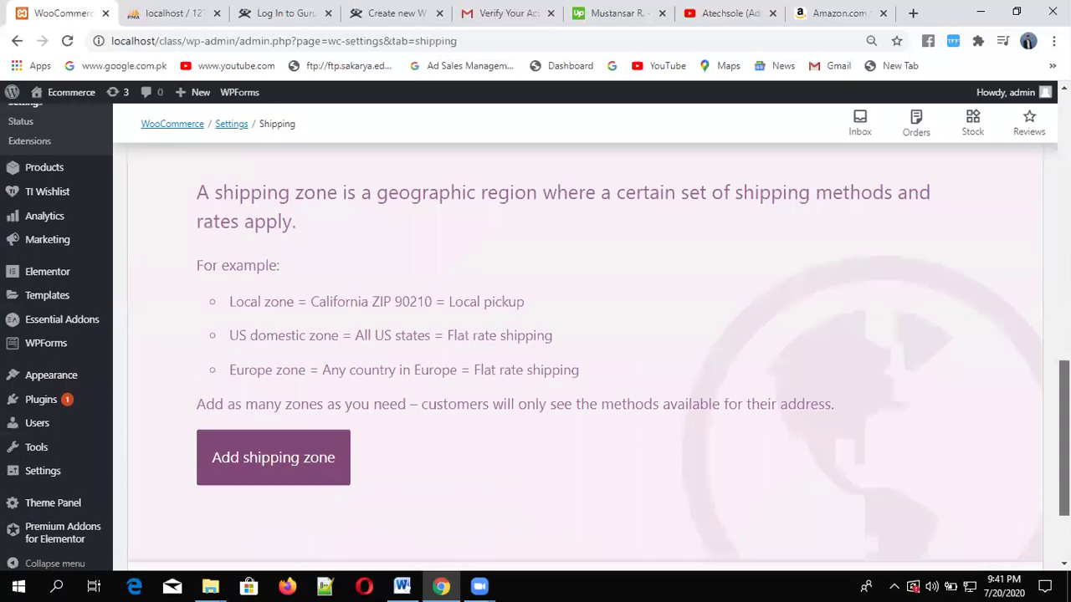
pyautogui.scroll(-1, 493, 548)
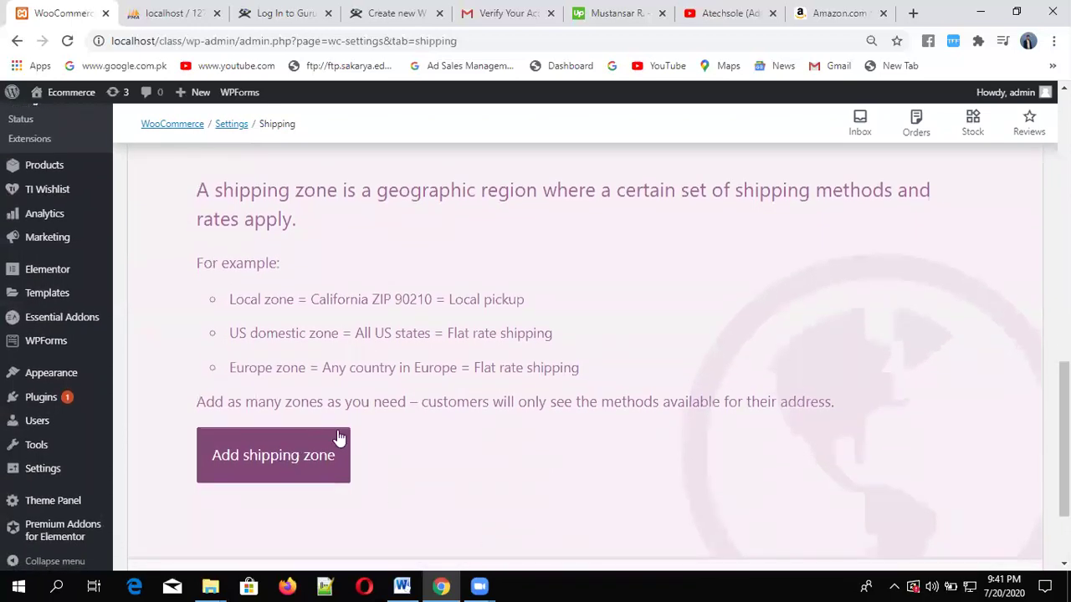
pyautogui.scroll(-2, 1063, 439)
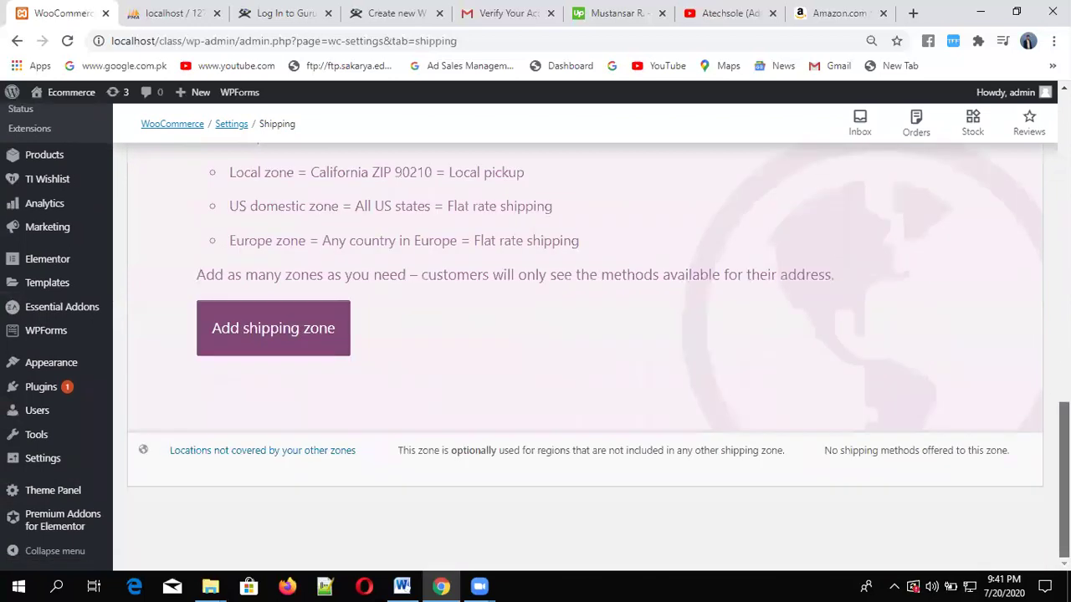
pyautogui.click(272, 330)
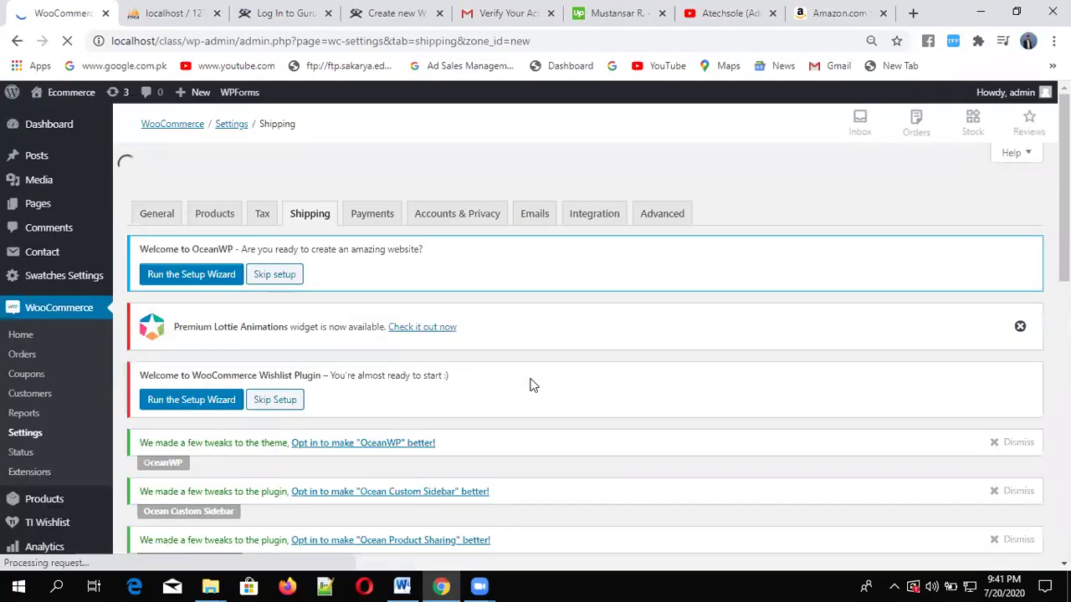
pyautogui.scroll(-4, 531, 384)
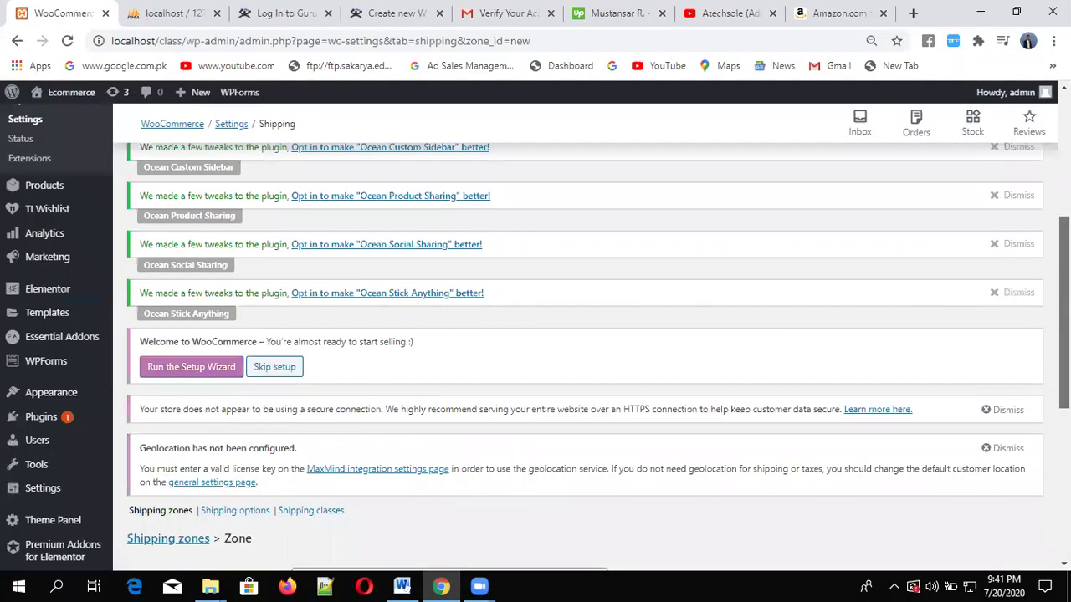
# - Name the new shipping zone "lahore"
pyautogui.scroll(-3, 460, 467)
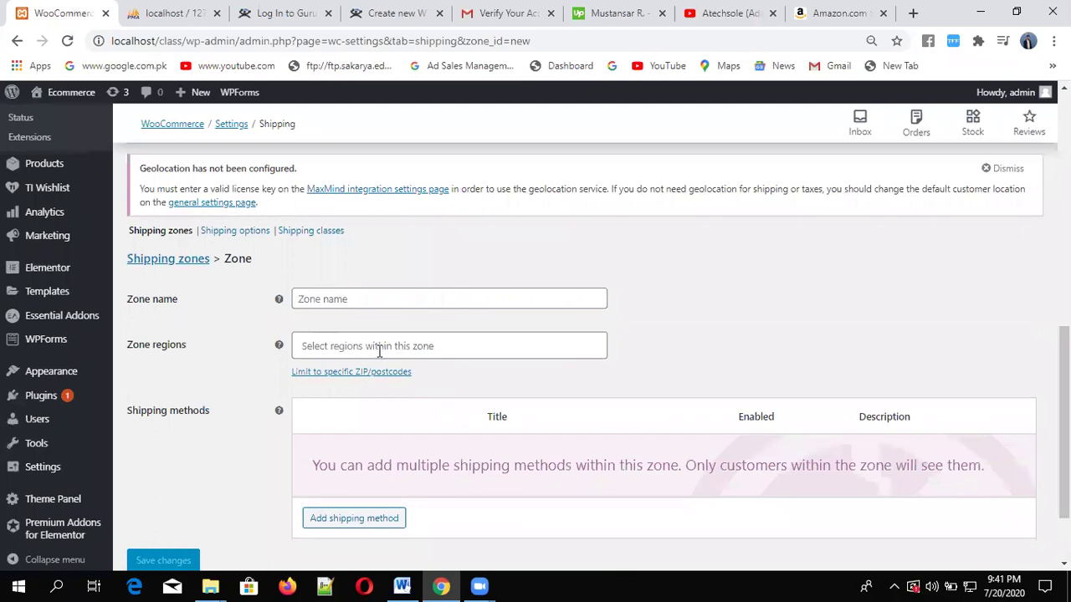
pyautogui.click(406, 298)
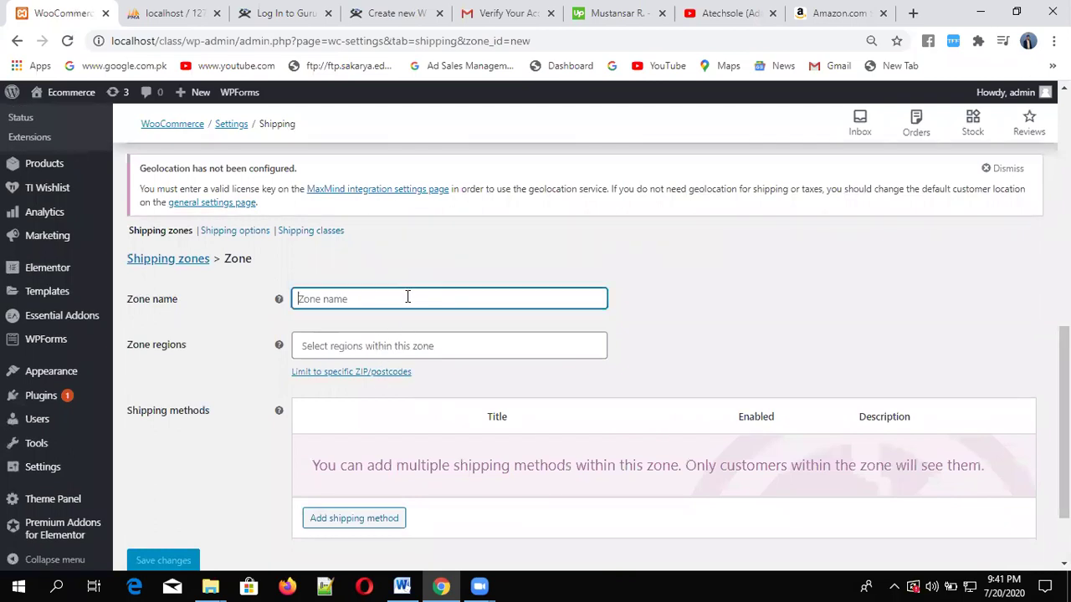
pyautogui.write('islama')
pyautogui.press('BackSpace')
pyautogui.press('BackSpace')
pyautogui.press('BackSpace')
pyautogui.press('BackSpace')
pyautogui.press('BackSpace')
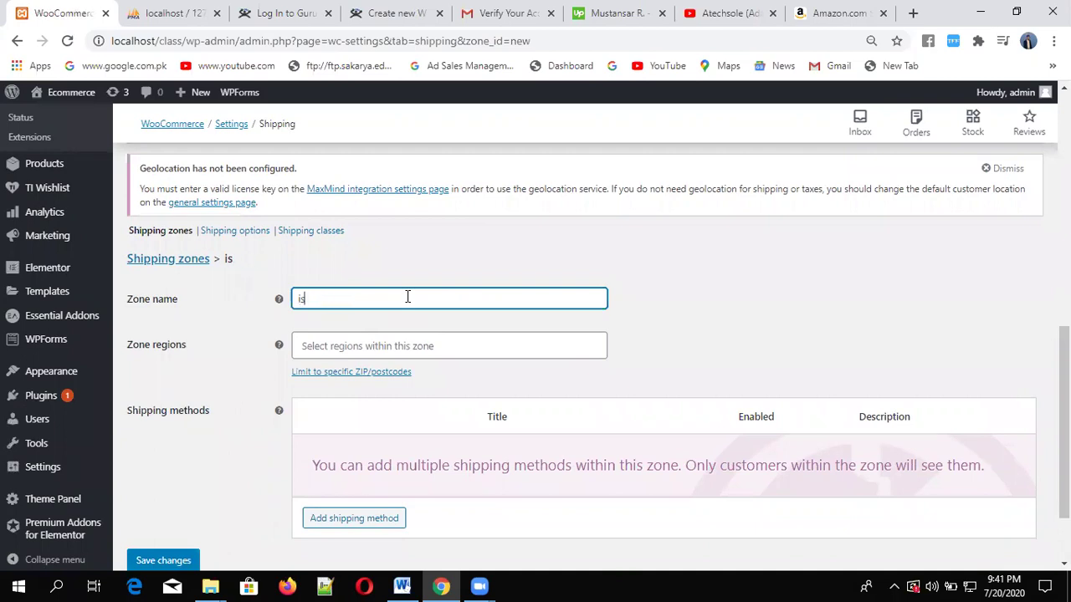
pyautogui.write('lahore')
# - Set the lahore zone's region to Punjab, Pakistan
pyautogui.click(409, 347)
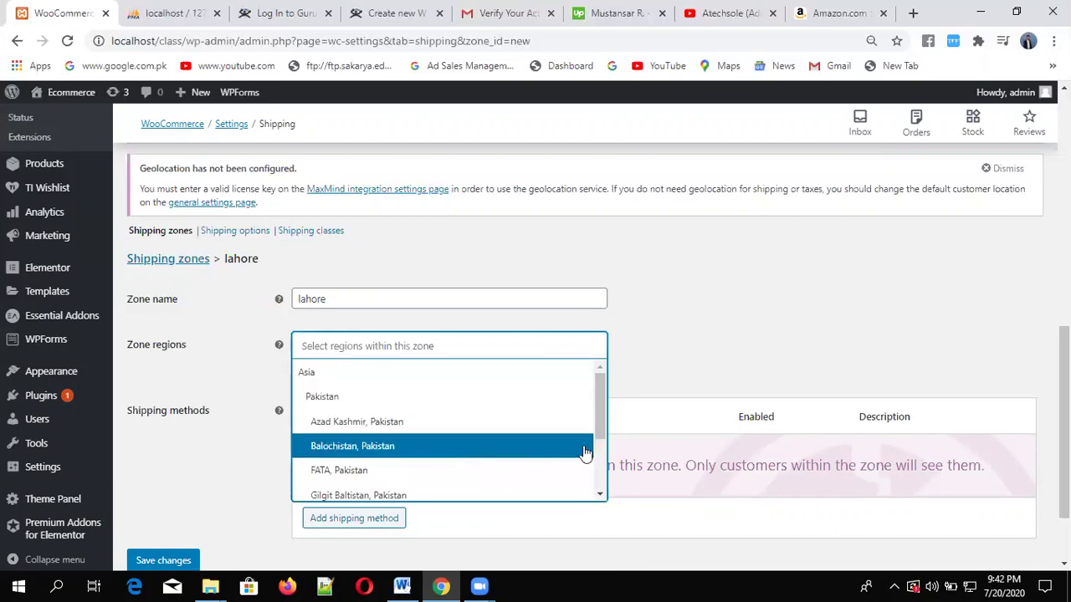
pyautogui.moveTo(605, 425); pyautogui.dragTo(601, 467)
pyautogui.click(383, 466)
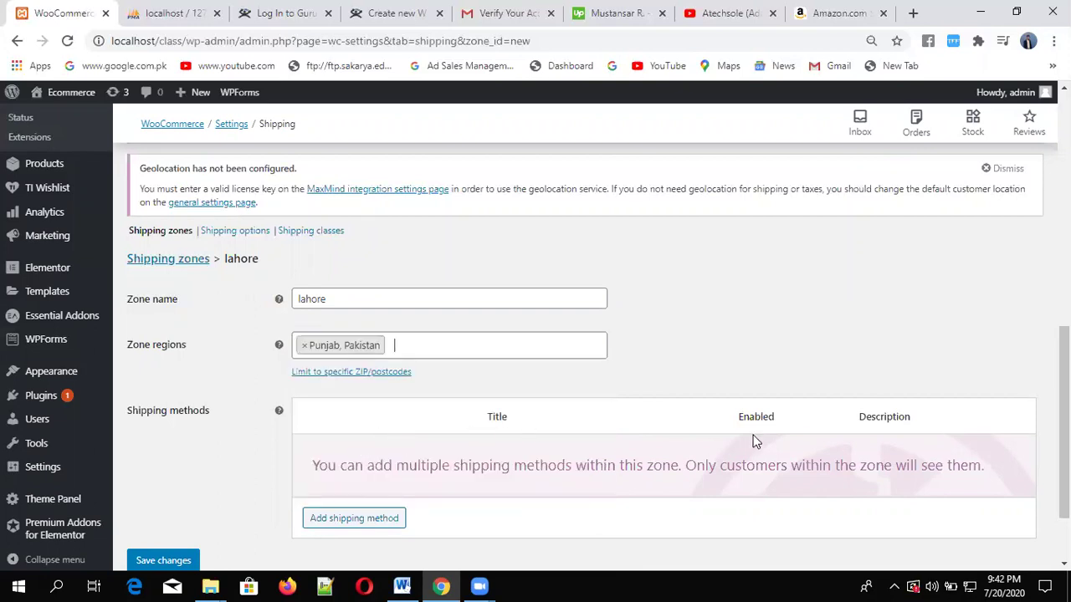
# - Add a Flat rate shipping method to the lahore zone and save the zone
pyautogui.scroll(-2, 1063, 418)
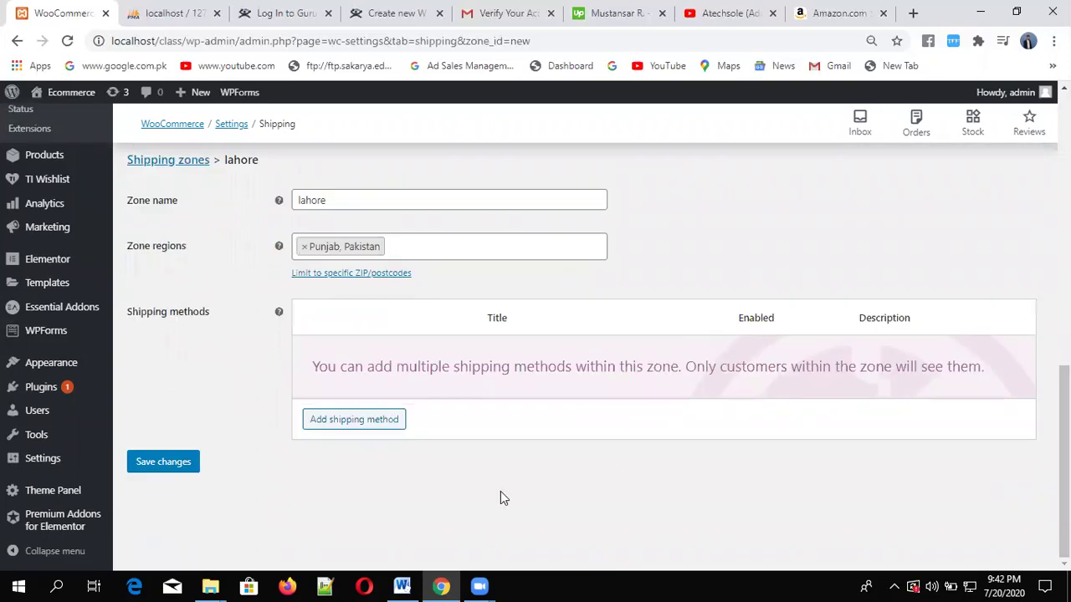
pyautogui.click(396, 419)
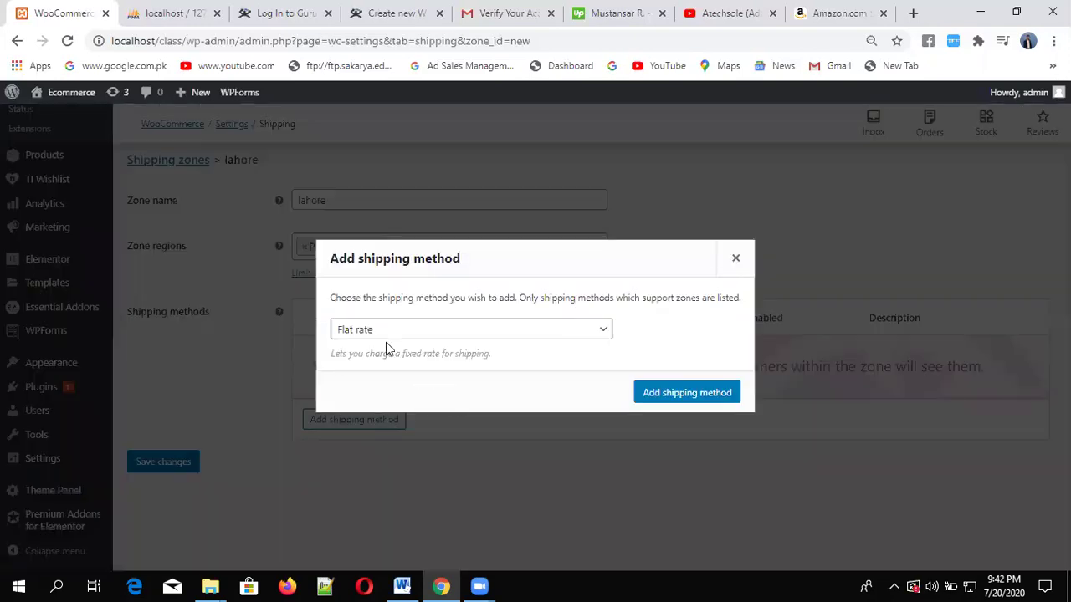
pyautogui.click(433, 333)
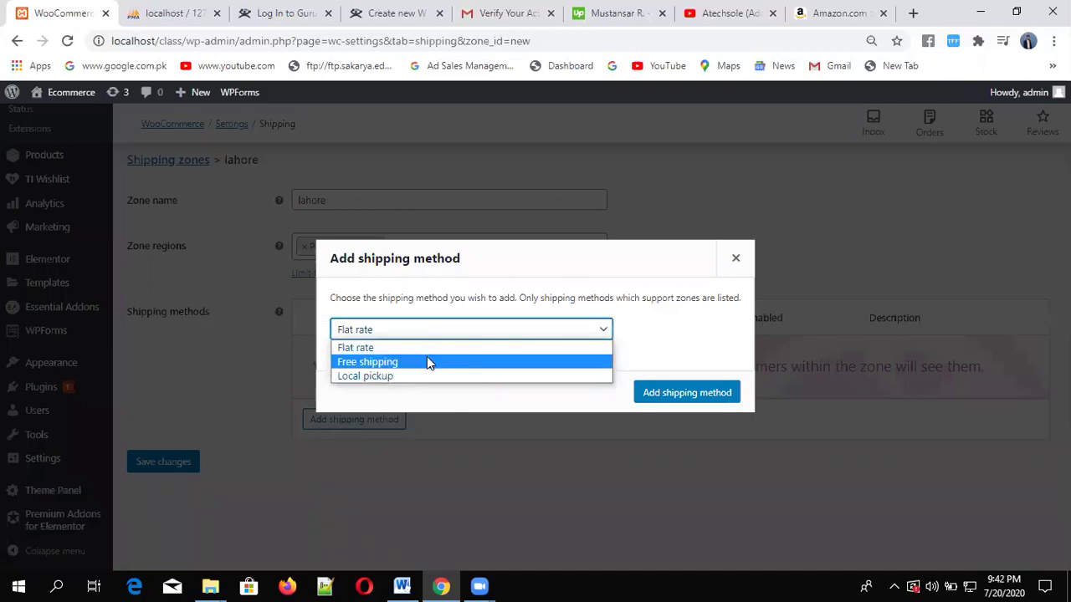
pyautogui.click(424, 348)
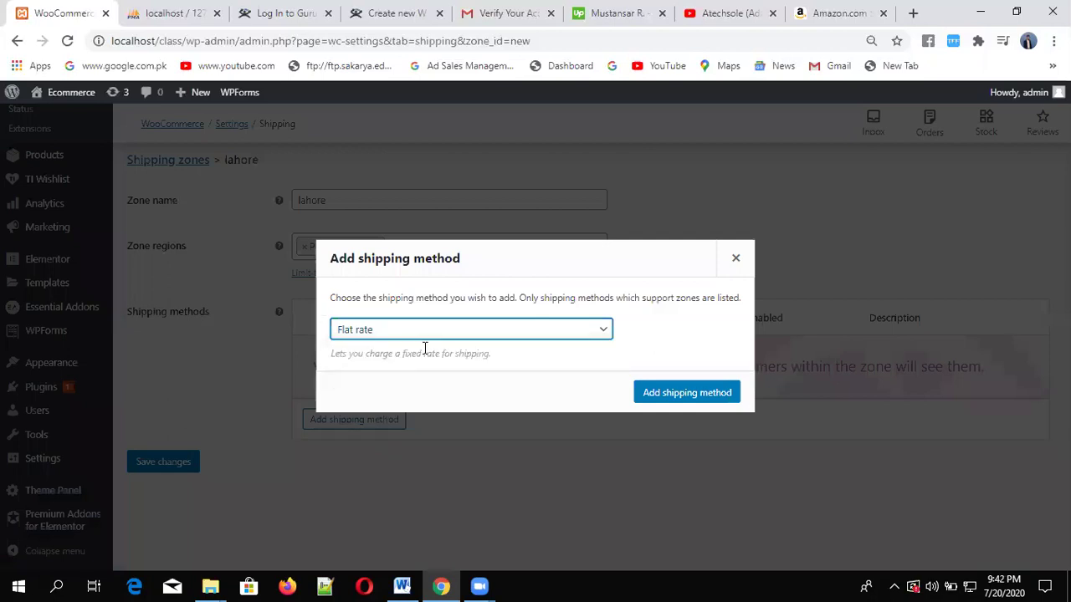
pyautogui.click(653, 391)
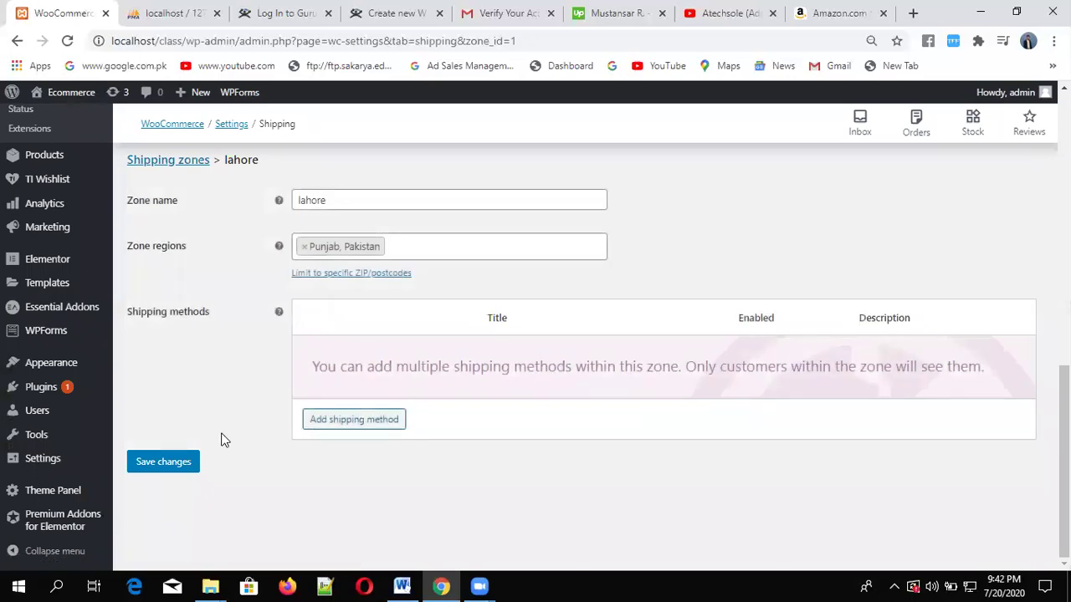
pyautogui.click(177, 467)
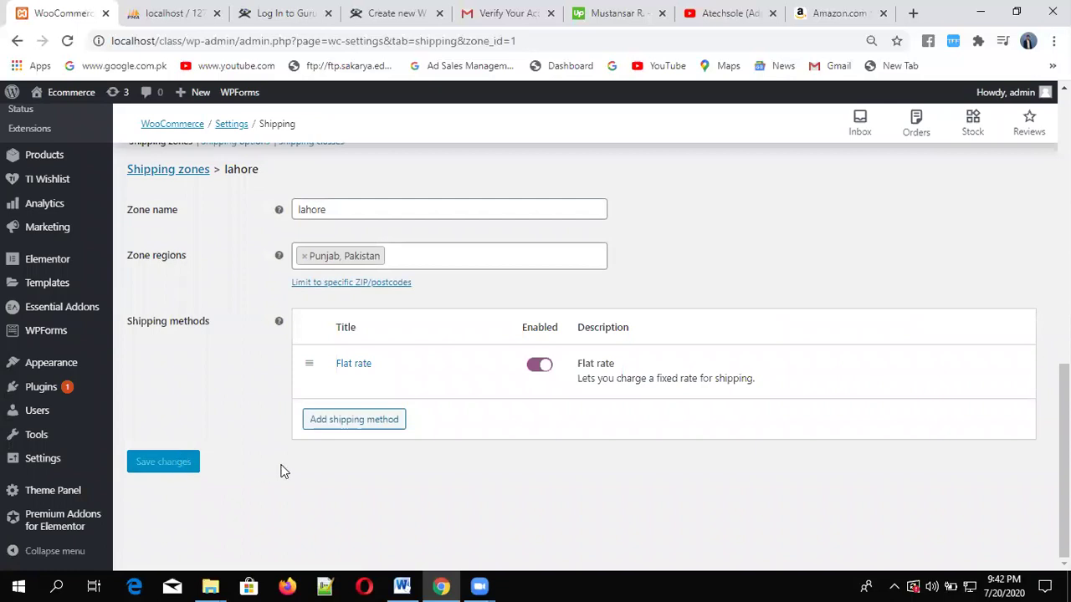
# - Leave the shipping zone page and go to the payment methods list in WooCommerce's Payments settings
pyautogui.moveTo(1064, 461); pyautogui.dragTo(1064, 188)
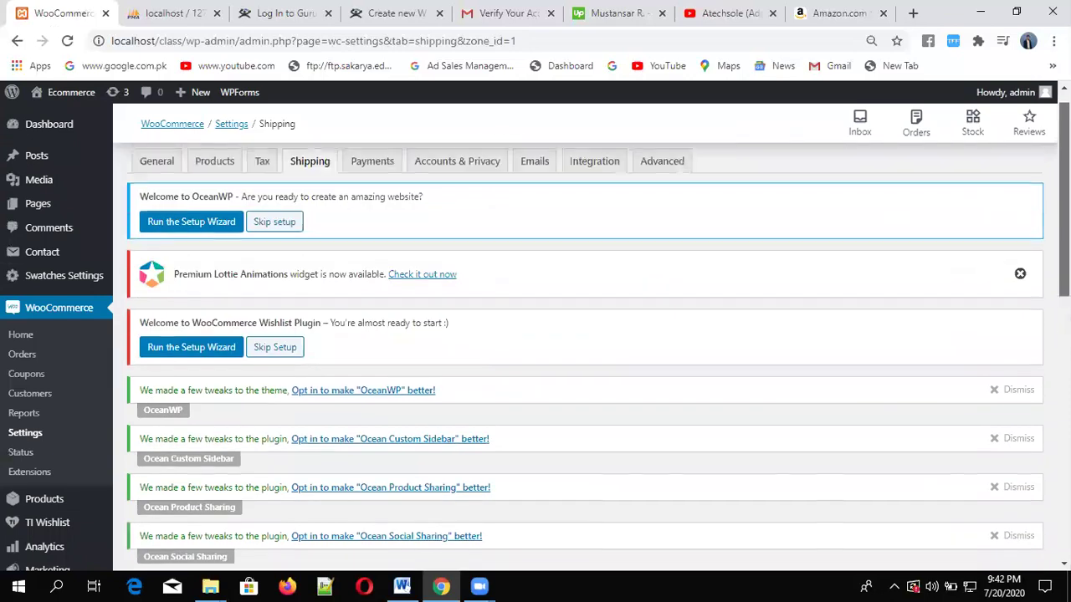
pyautogui.click(368, 170)
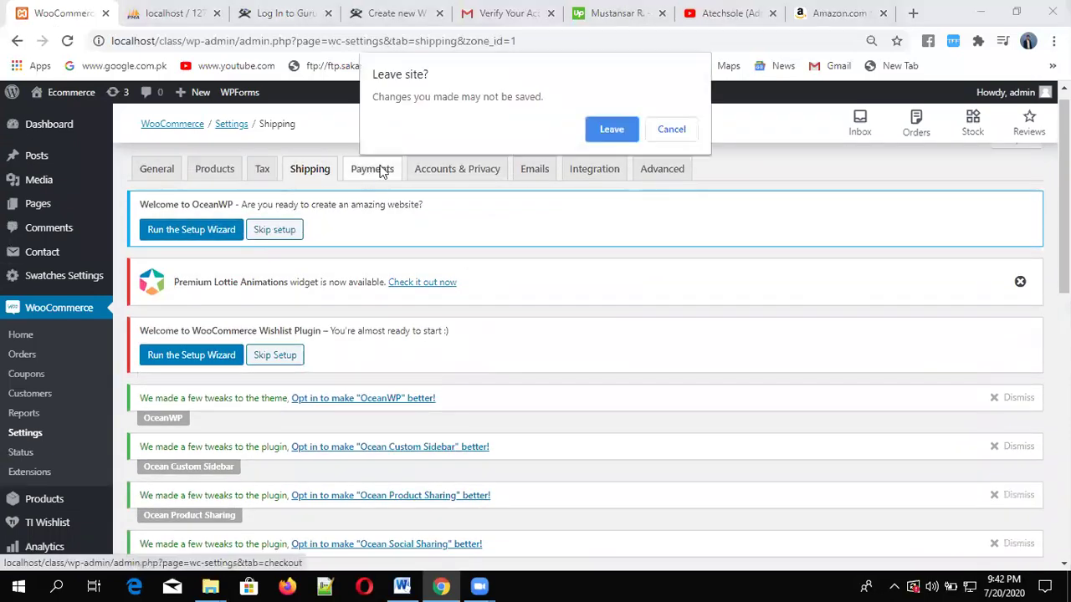
pyautogui.click(610, 131)
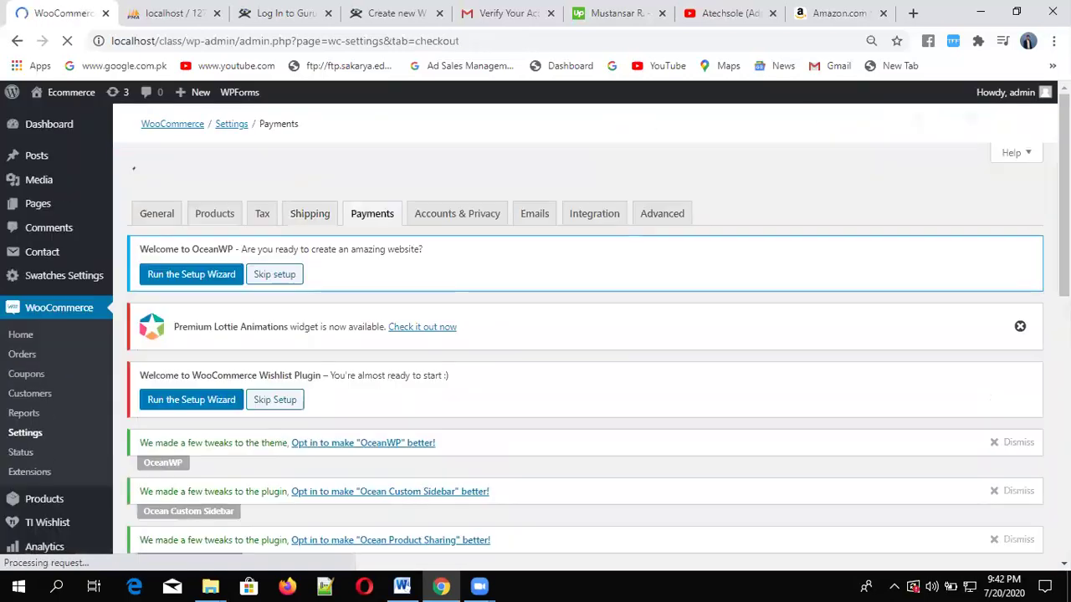
pyautogui.scroll(-5, 133, 168)
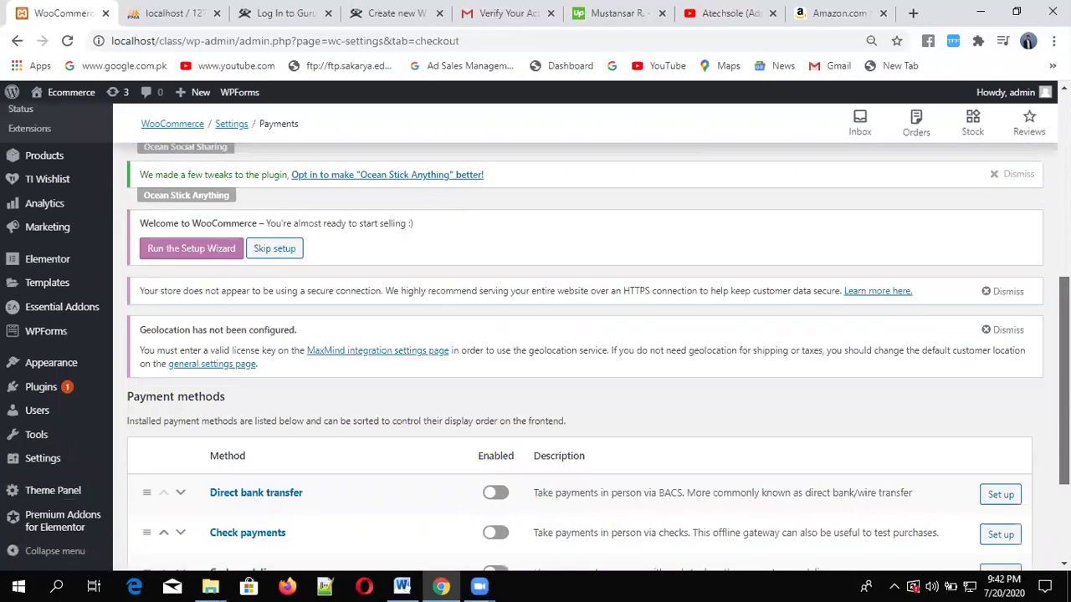
pyautogui.scroll(-2, 656, 494)
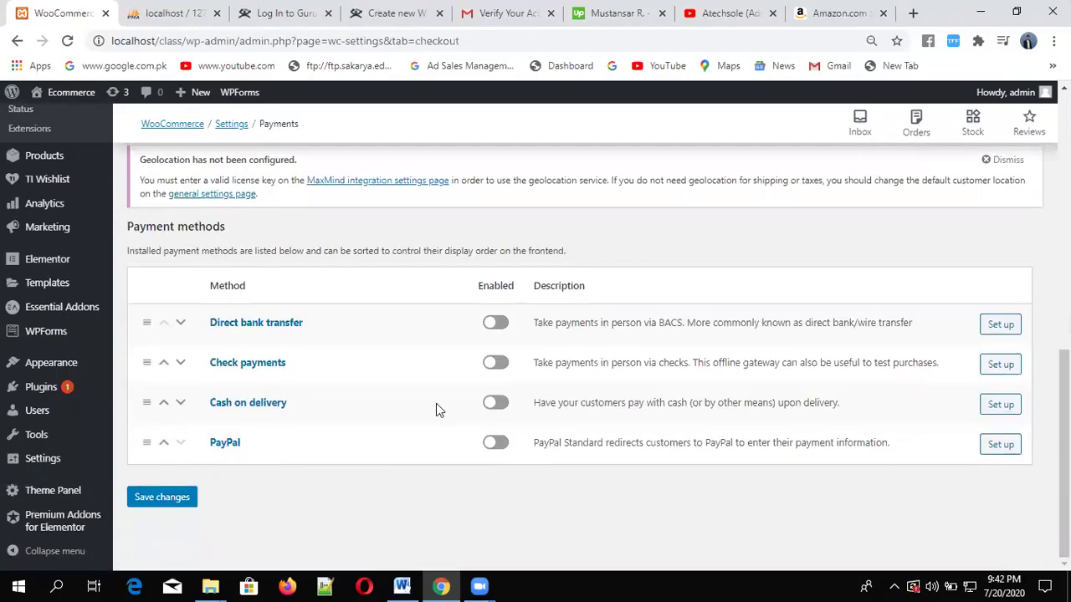
# - Enable the Direct bank transfer, Check payments and Cash on delivery payment methods
pyautogui.click(495, 324)
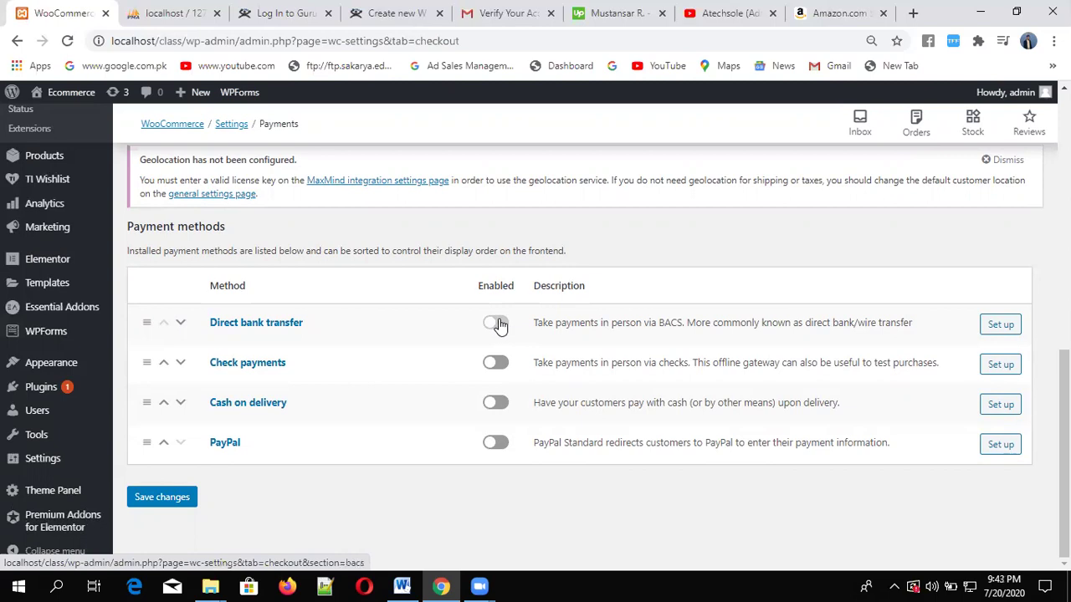
pyautogui.click(493, 365)
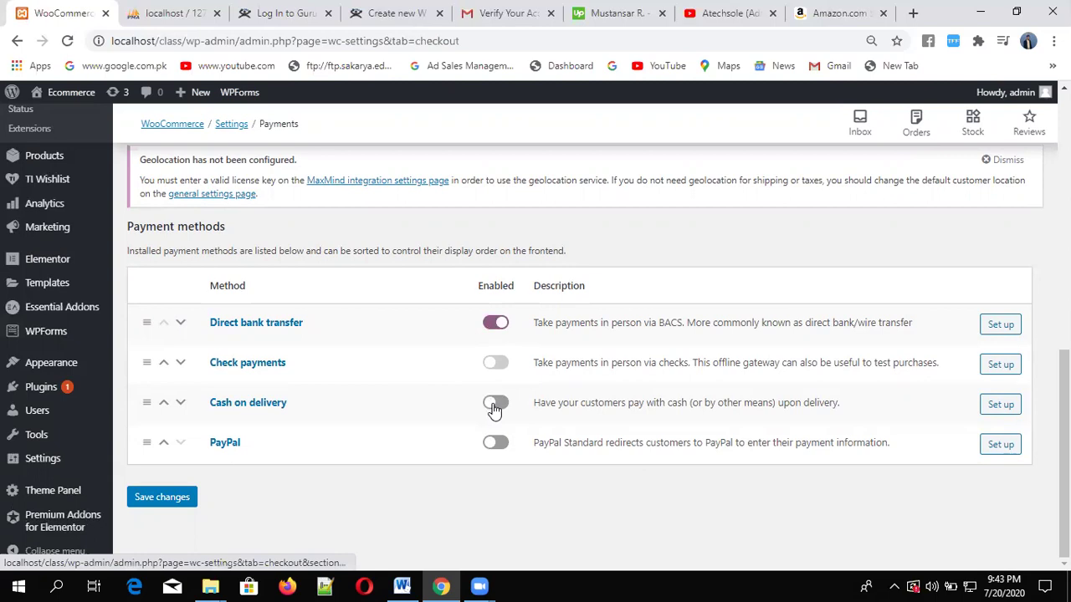
pyautogui.click(494, 405)
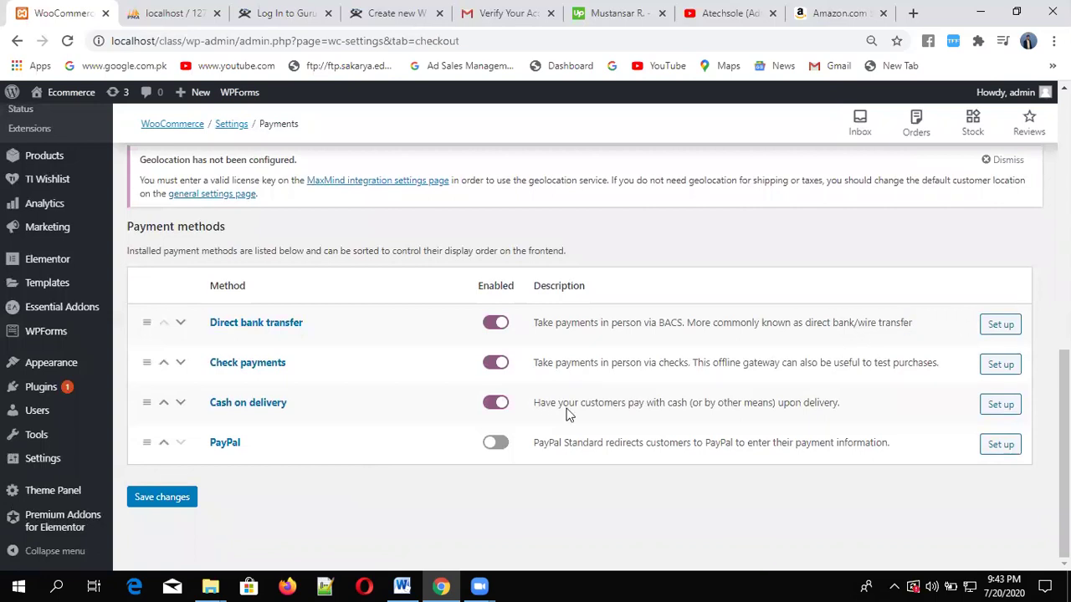
# - Open the Direct bank transfer setup, review its title, description and account details, and save the settings
pyautogui.click(999, 328)
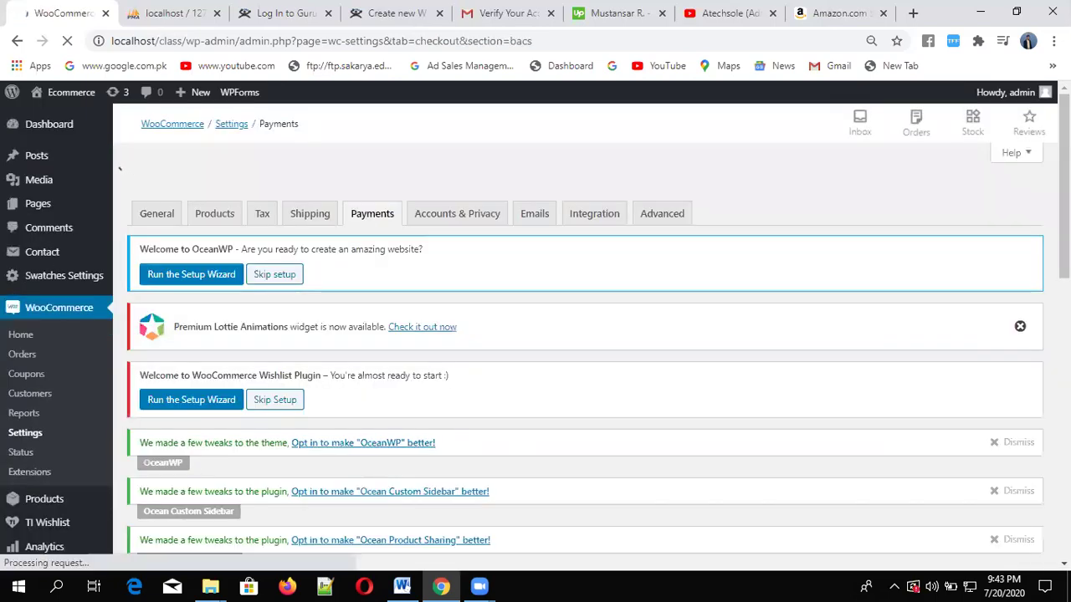
pyautogui.scroll(-5, 1000, 328)
pyautogui.scroll(-3, 773, 459)
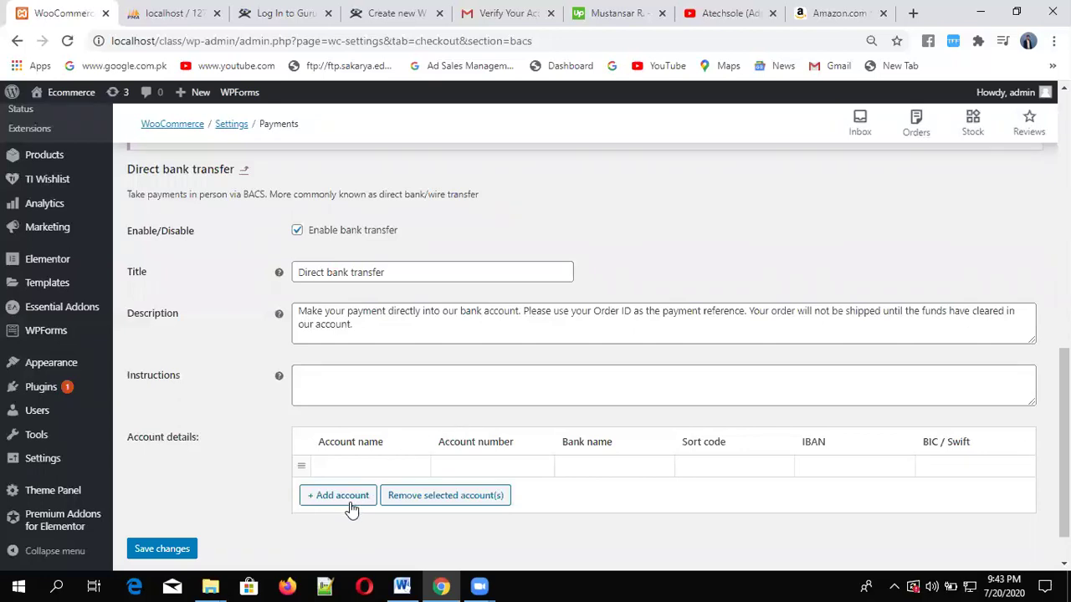
pyautogui.scroll(-1, 359, 502)
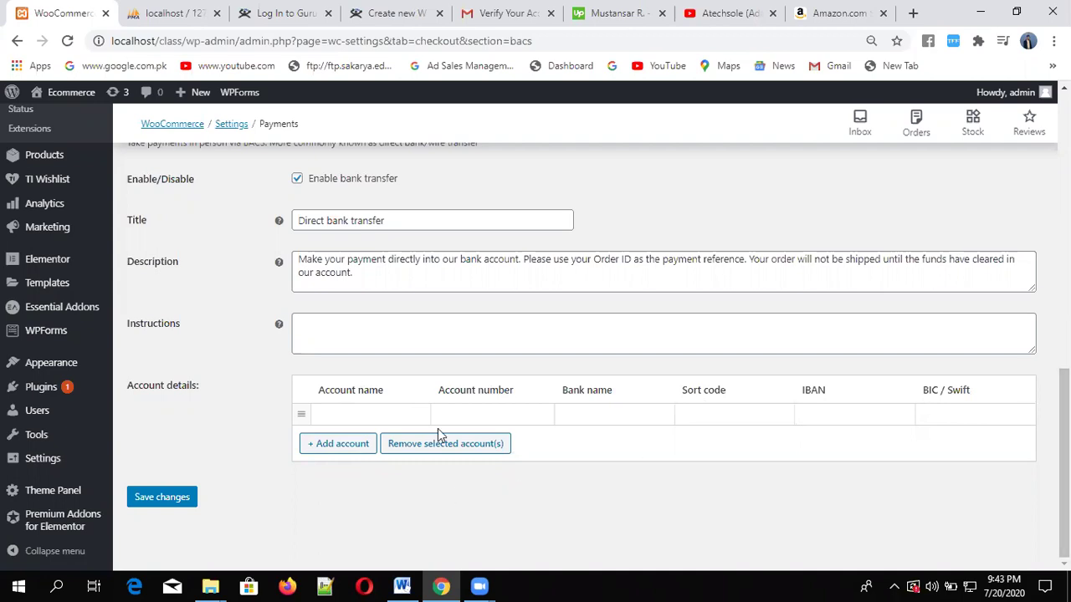
pyautogui.click(166, 503)
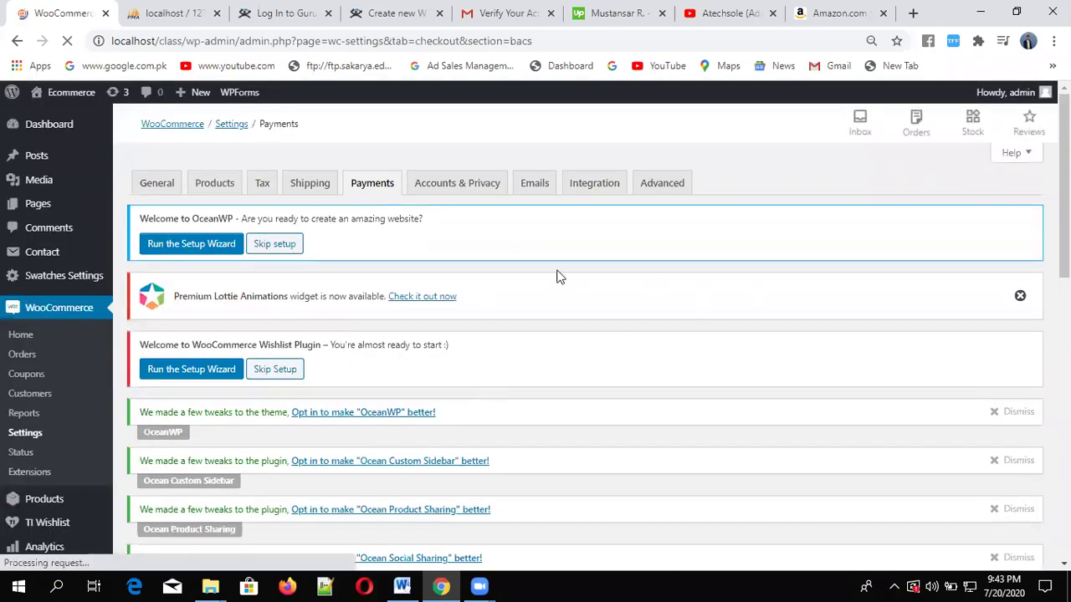
# - Return from the Direct bank transfer settings to the payment methods list
pyautogui.scroll(-9, 585, 334)
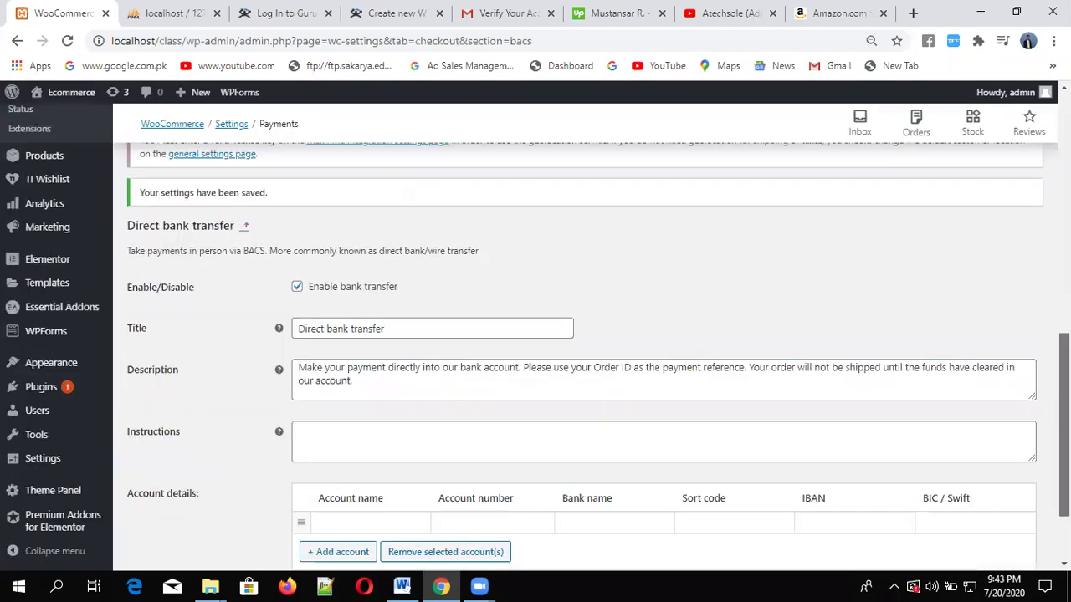
pyautogui.scroll(10, 586, 352)
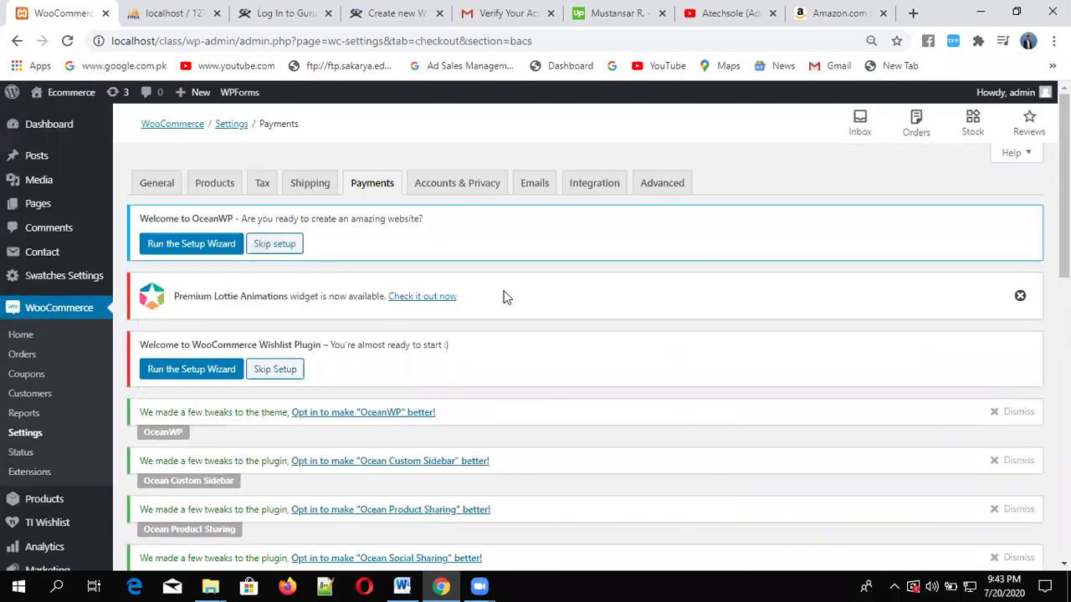
pyautogui.click(17, 42)
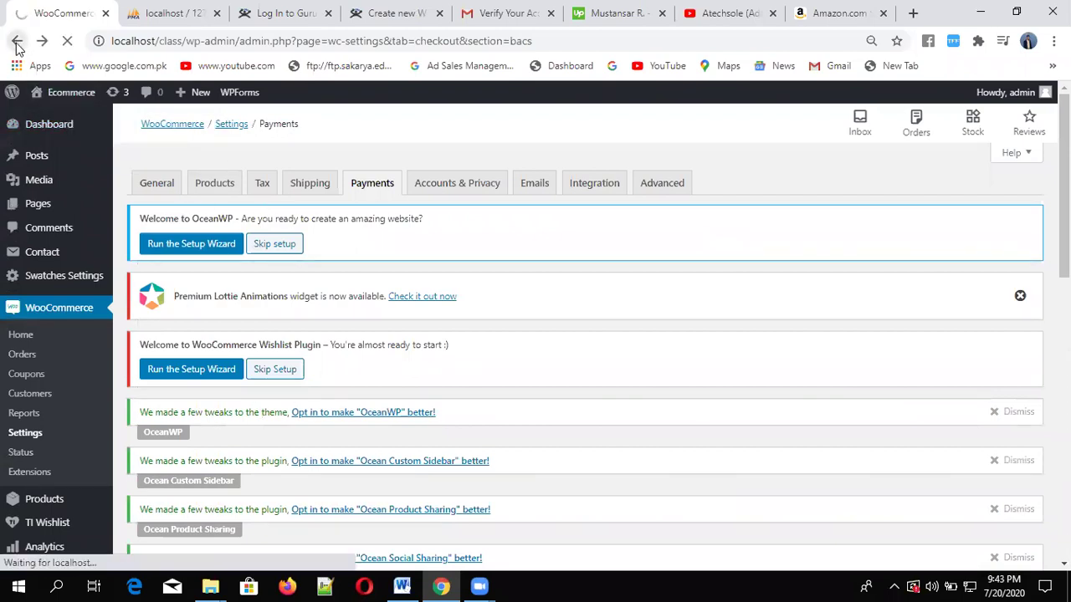
pyautogui.scroll(-2, 804, 321)
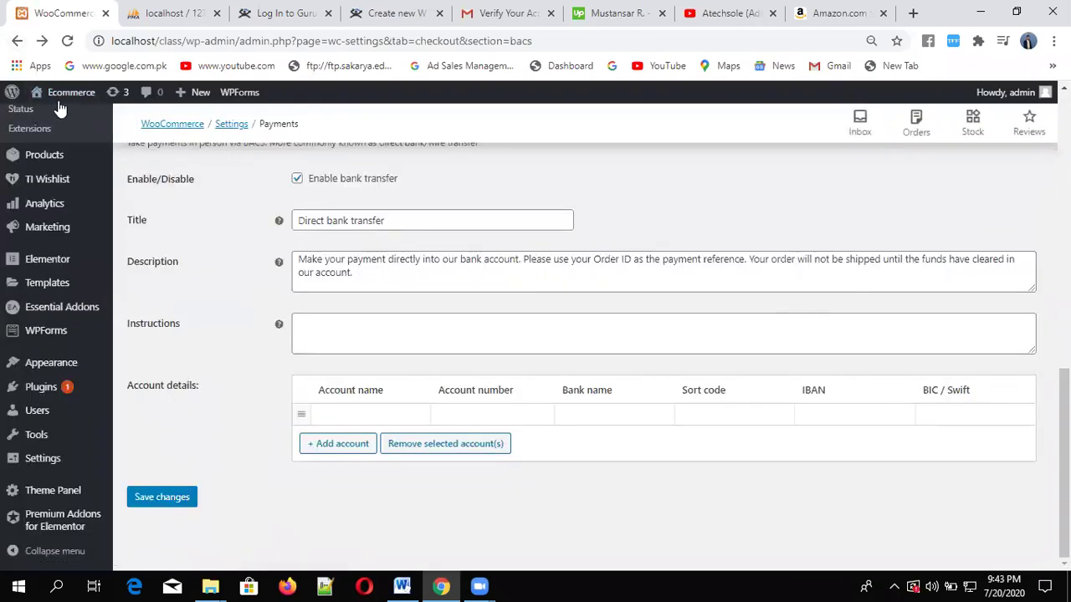
pyautogui.click(19, 42)
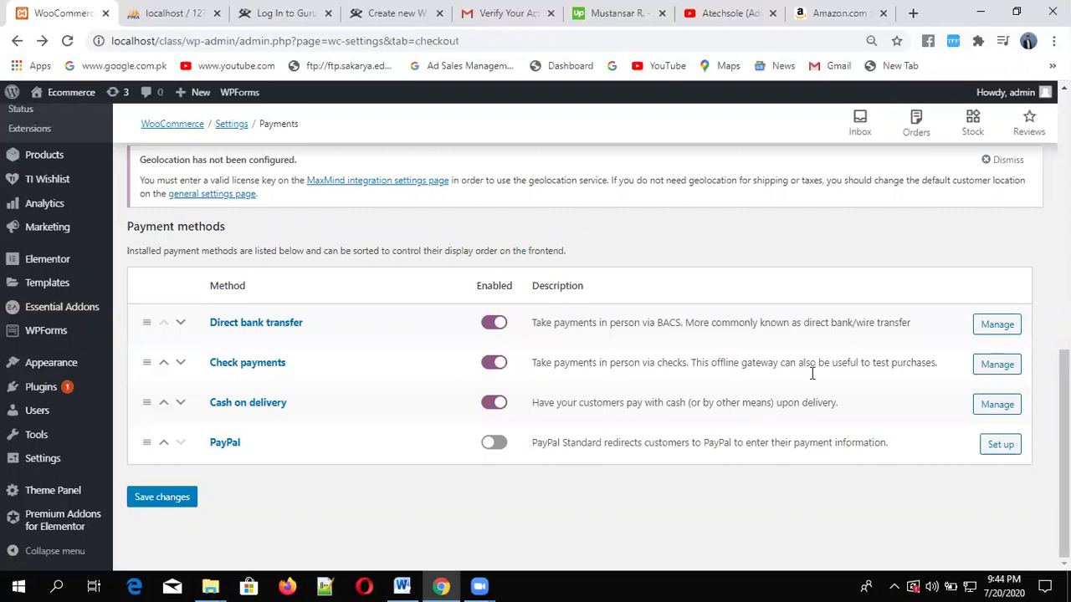
# - Open the Cash on delivery settings, check the available shipping methods without selecting any, and save the settings
pyautogui.click(991, 406)
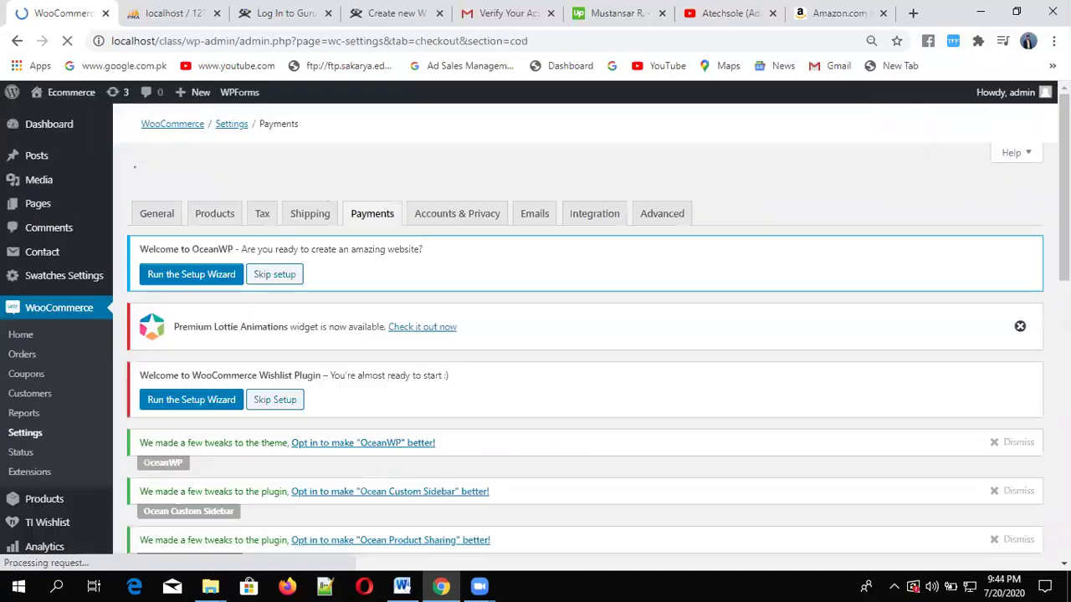
pyautogui.scroll(-5, 585, 335)
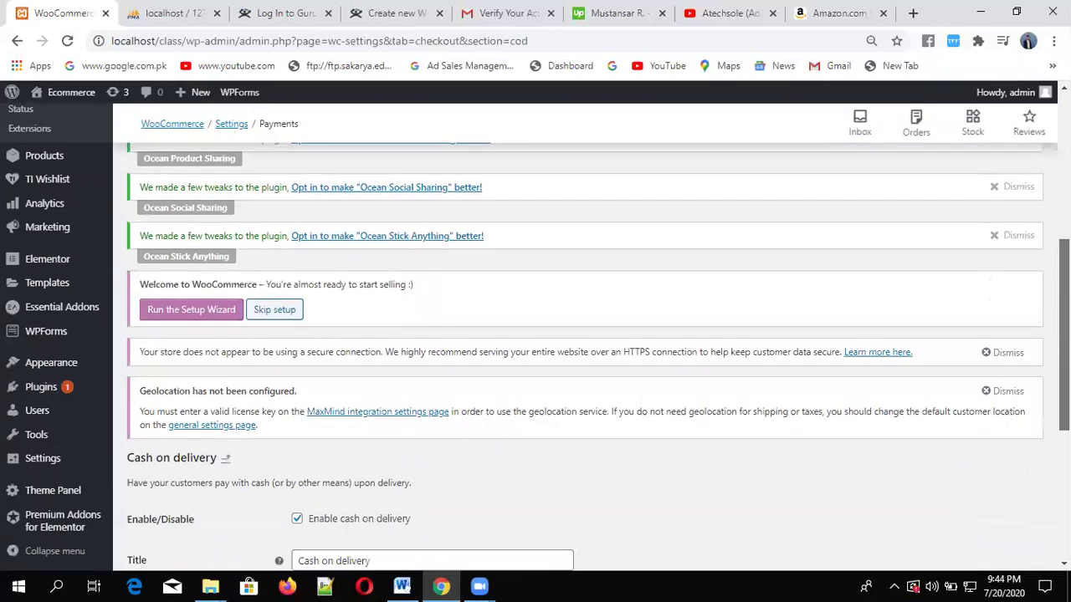
pyautogui.scroll(-4, 799, 540)
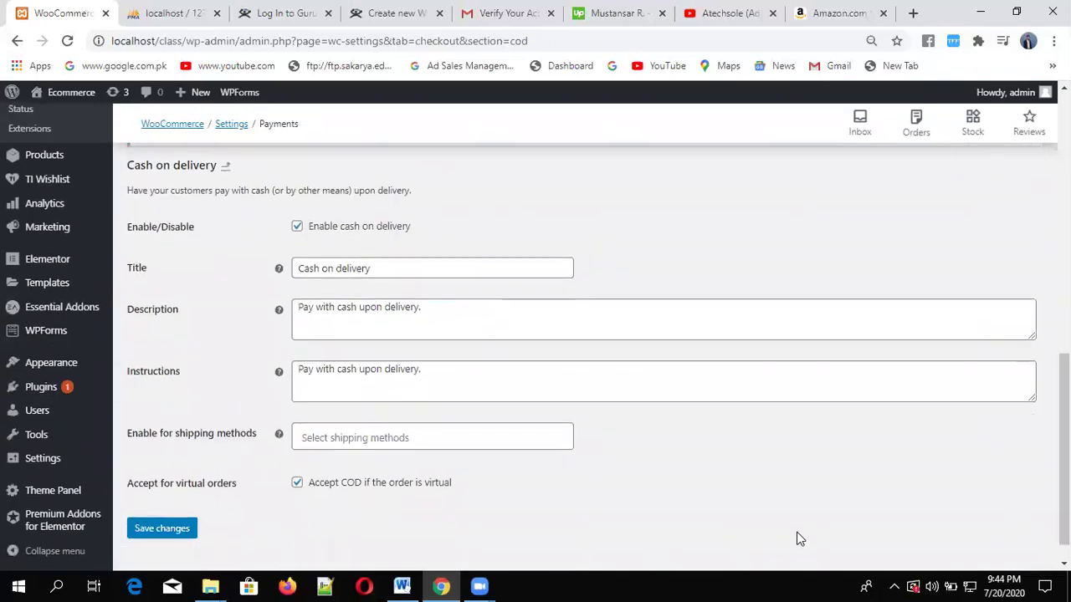
pyautogui.click(450, 439)
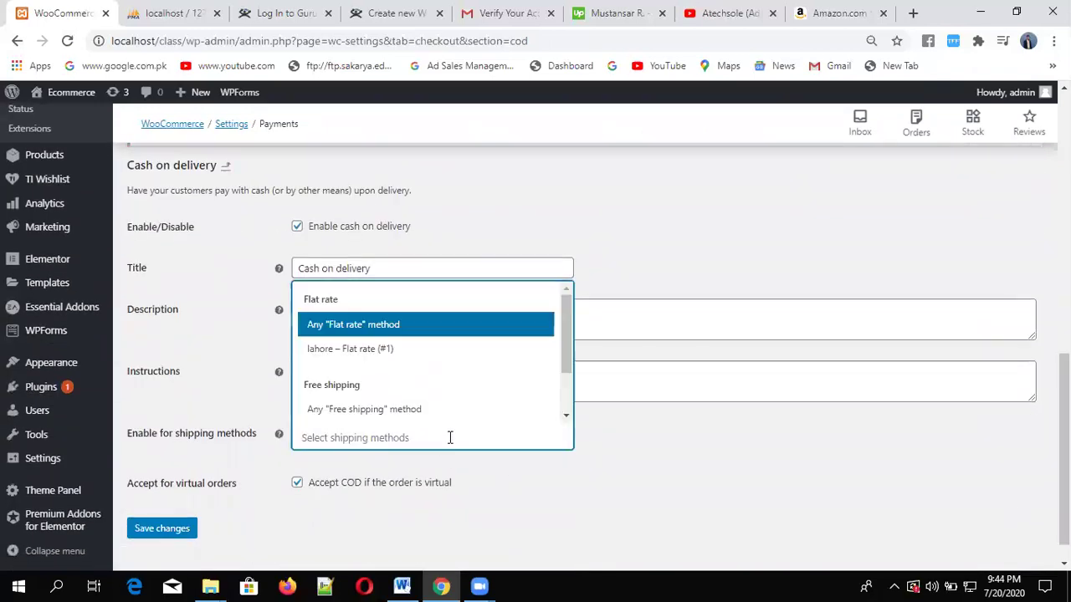
pyautogui.click(687, 465)
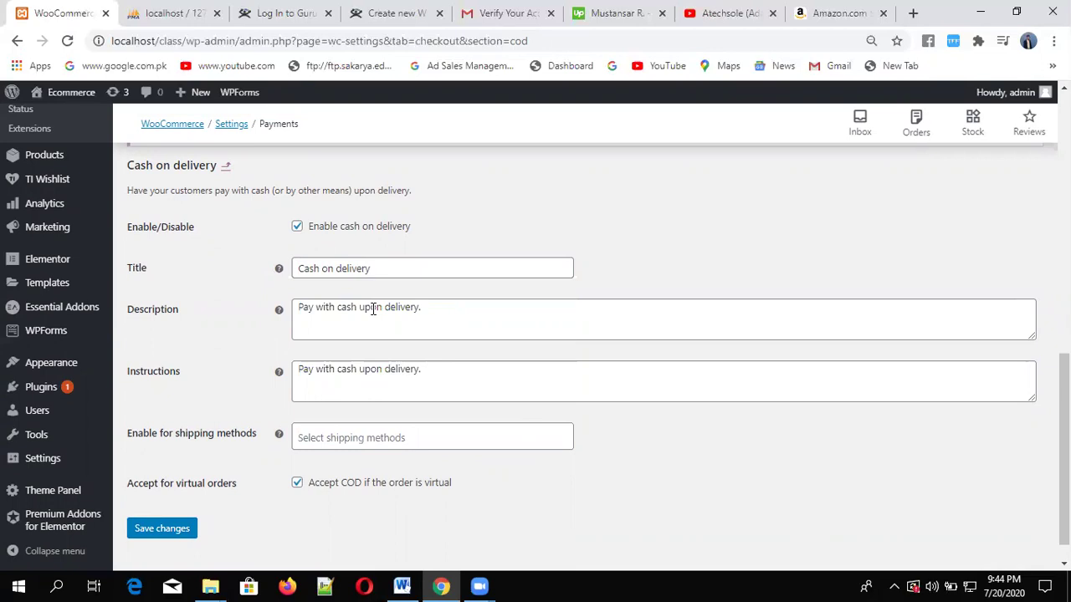
pyautogui.click(168, 542)
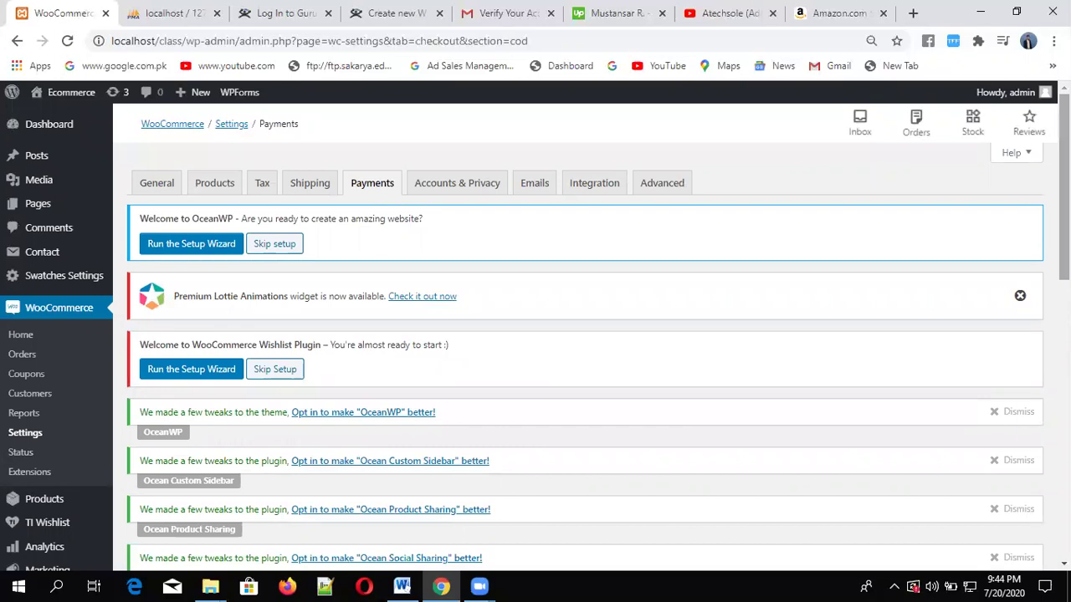
# - In the Accounts & Privacy settings, allow customers to log in during checkout and create accounts during checkout and on the "My account" page
pyautogui.click(466, 194)
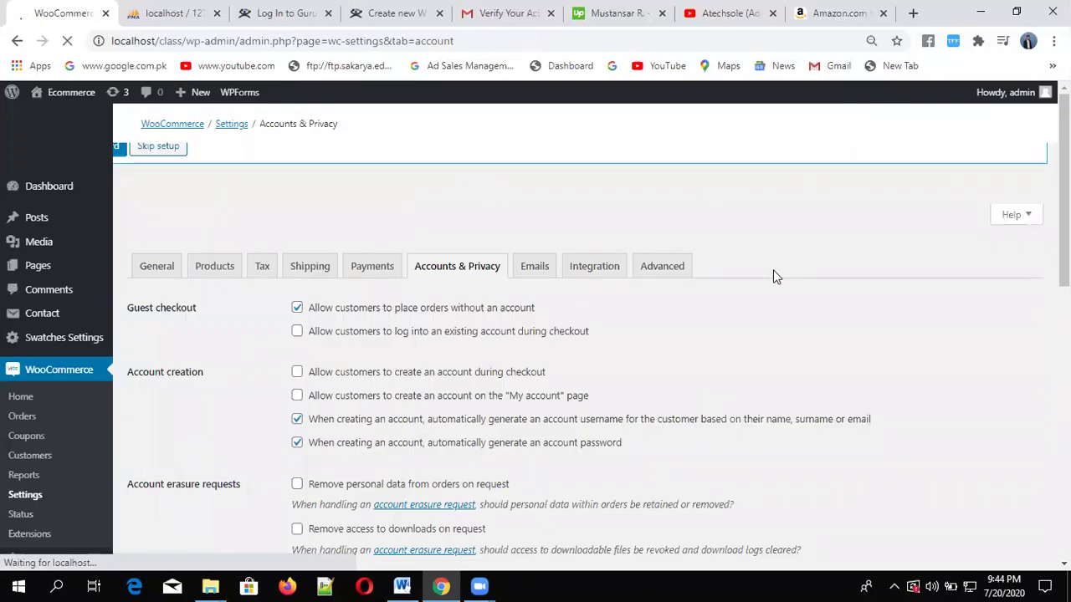
pyautogui.scroll(-6, 586, 335)
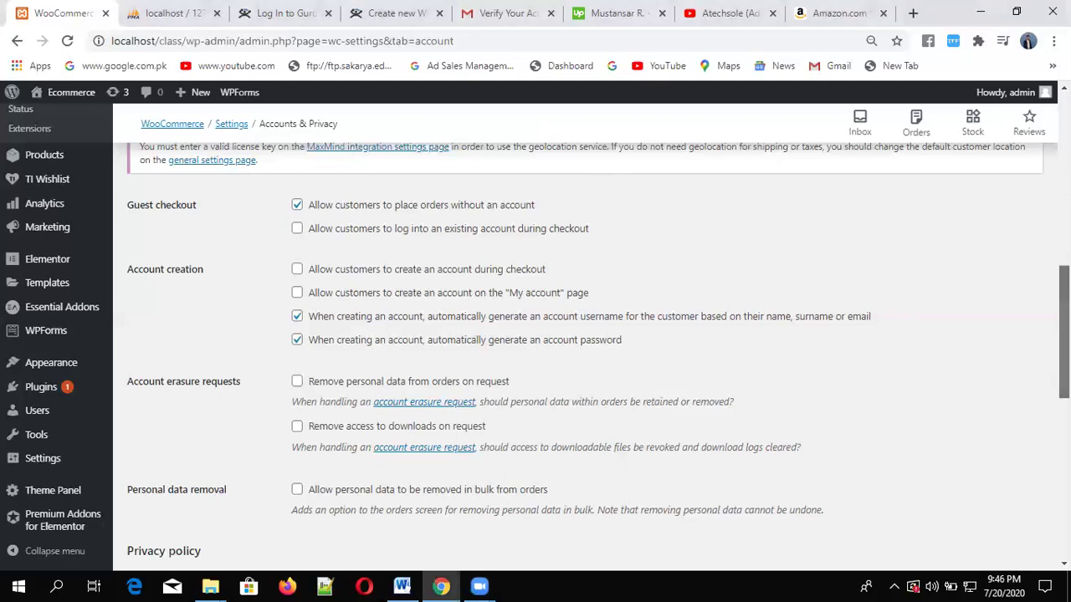
pyautogui.scroll(2, 585, 334)
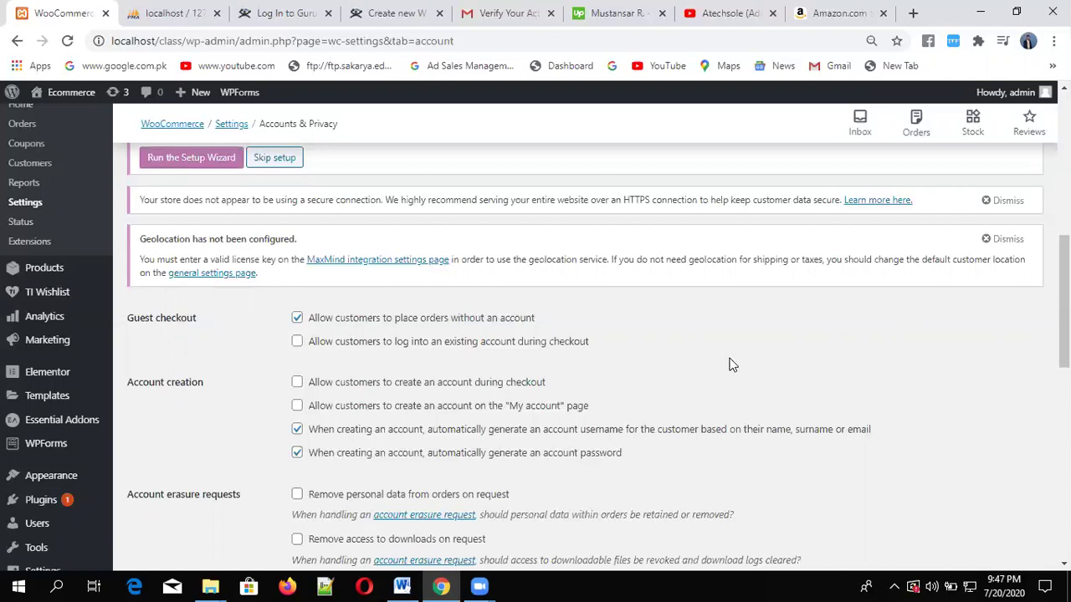
pyautogui.click(497, 350)
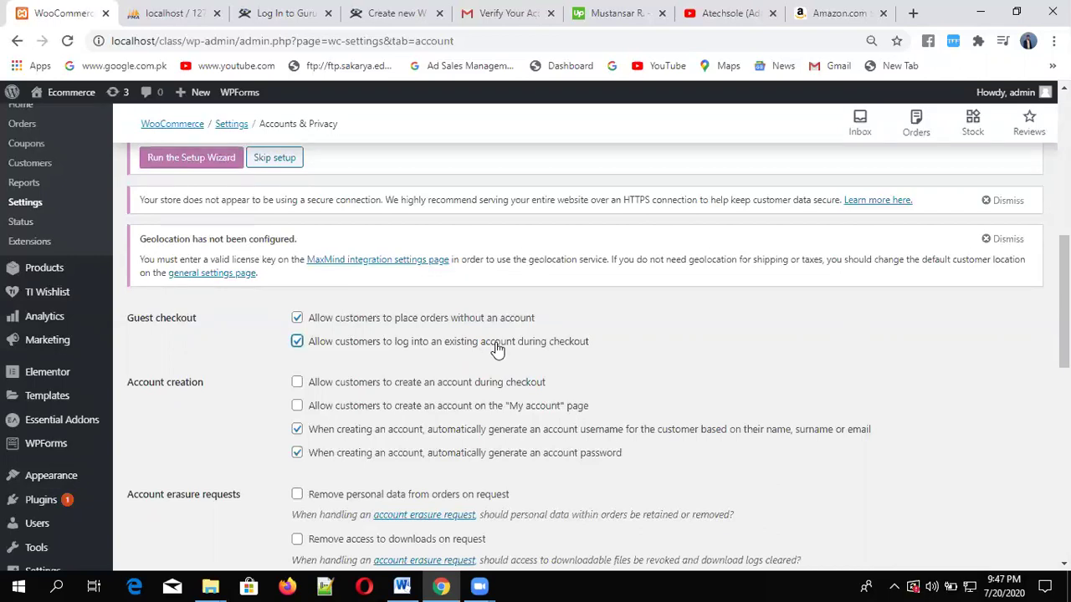
pyautogui.click(412, 388)
pyautogui.click(408, 416)
# - Review the data removal, privacy policy and data retention options, keep Privacy Policy as the privacy page, and save the settings
pyautogui.scroll(-3, 585, 335)
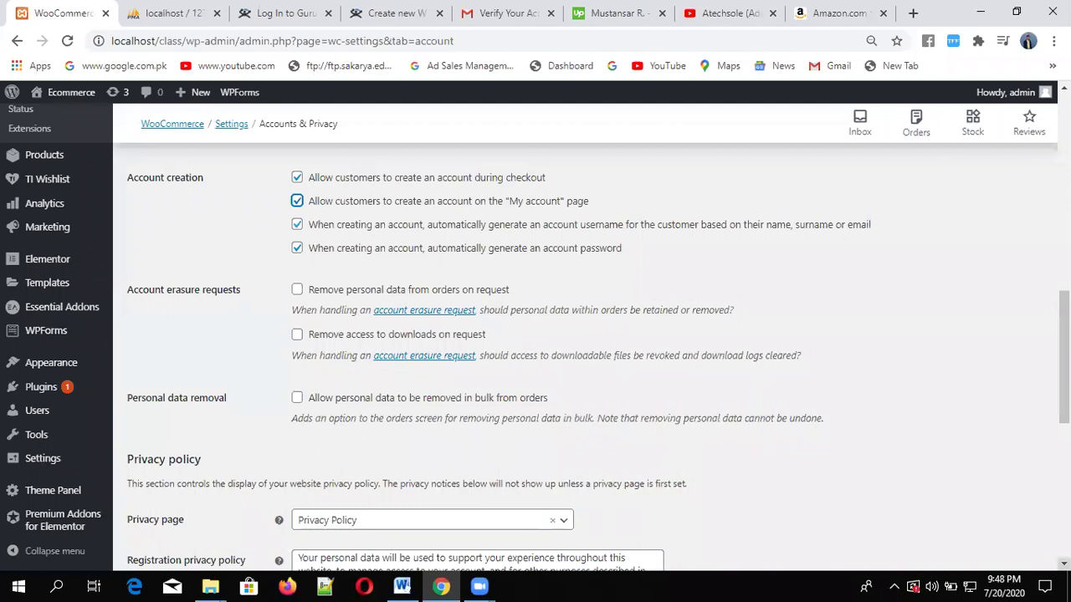
pyautogui.scroll(-3, 1064, 564)
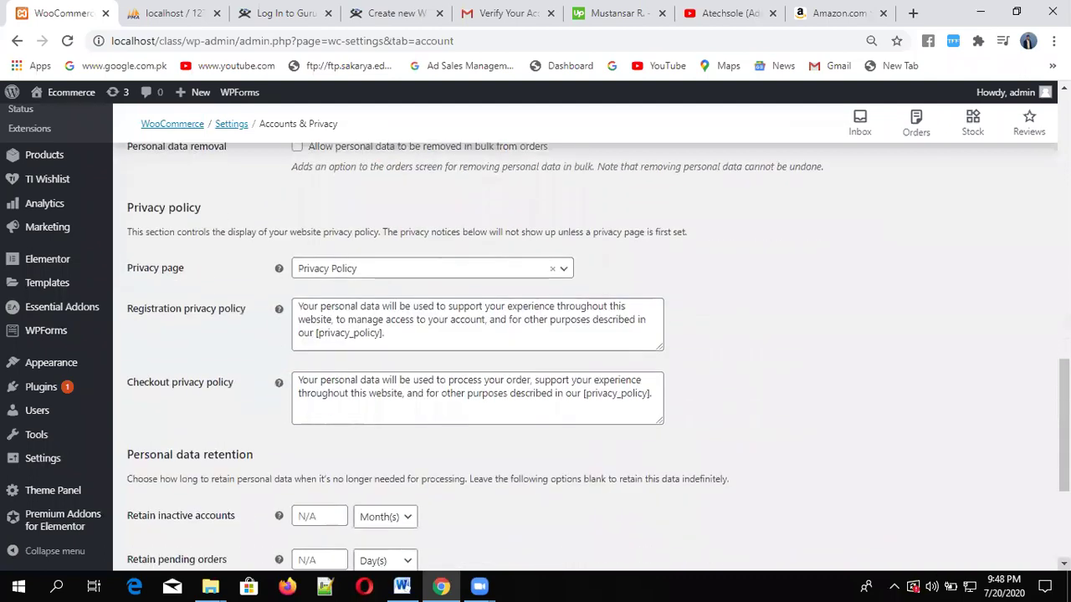
pyautogui.click(564, 269)
pyautogui.click(566, 268)
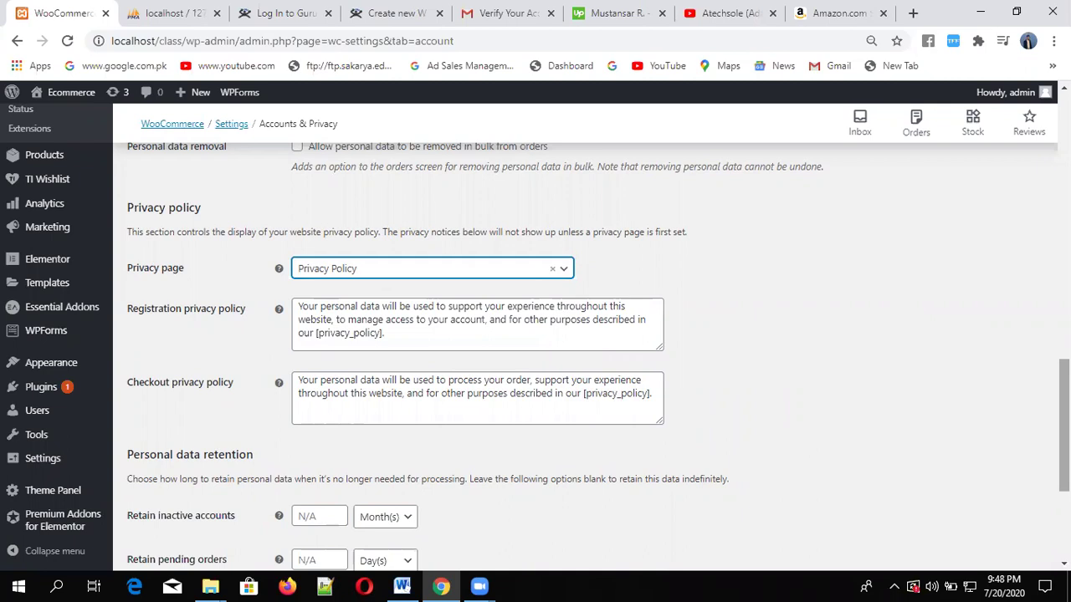
pyautogui.moveTo(1064, 418); pyautogui.dragTo(1064, 478)
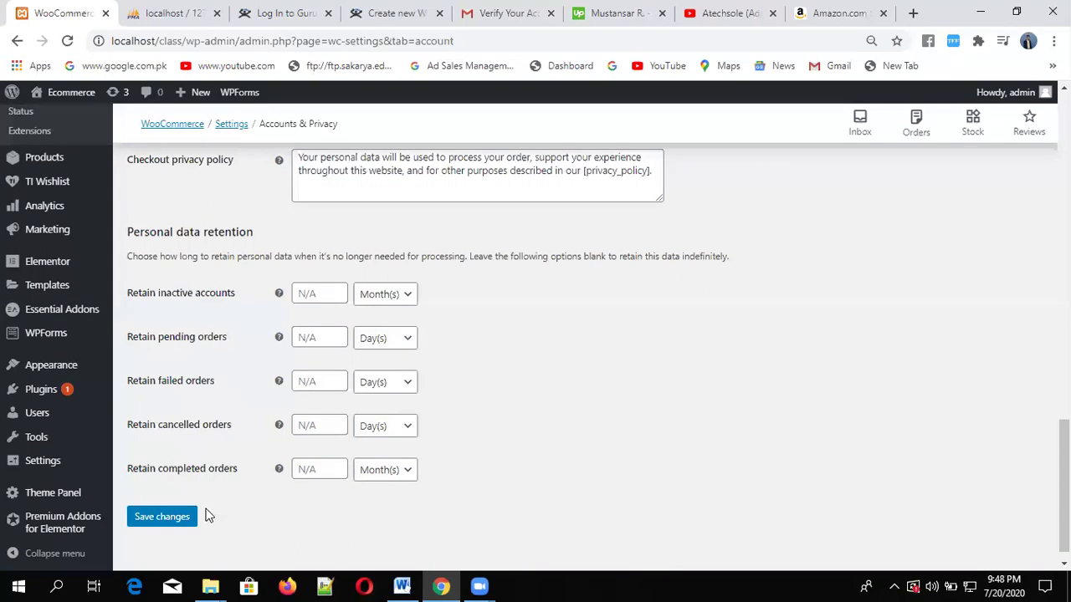
pyautogui.click(154, 519)
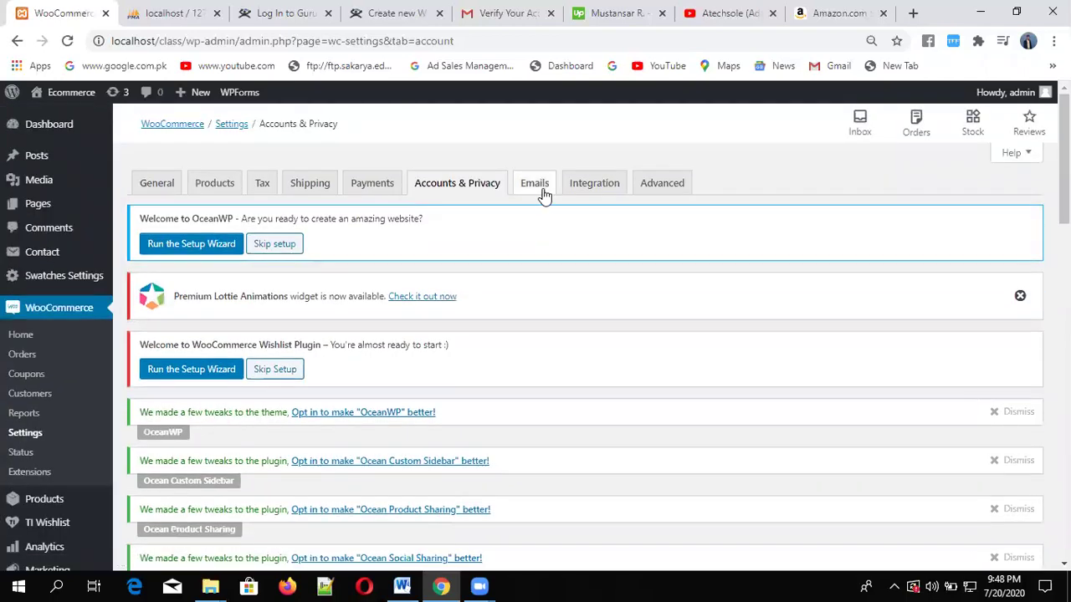
# - Open the Emails settings, review the notifications, sender options and email template, and save the settings
pyautogui.click(544, 190)
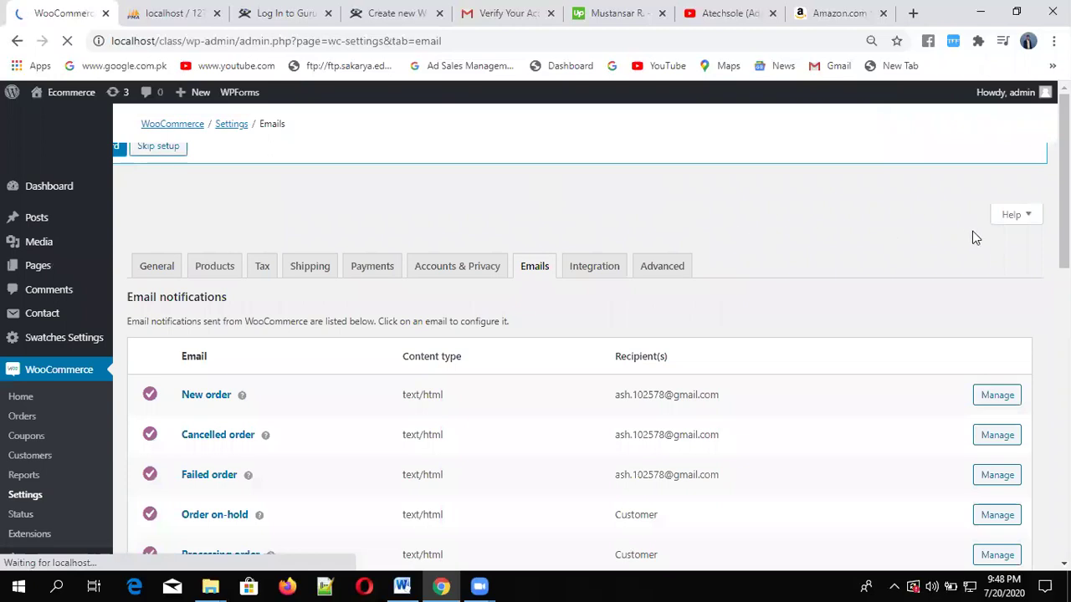
pyautogui.scroll(-4, 972, 231)
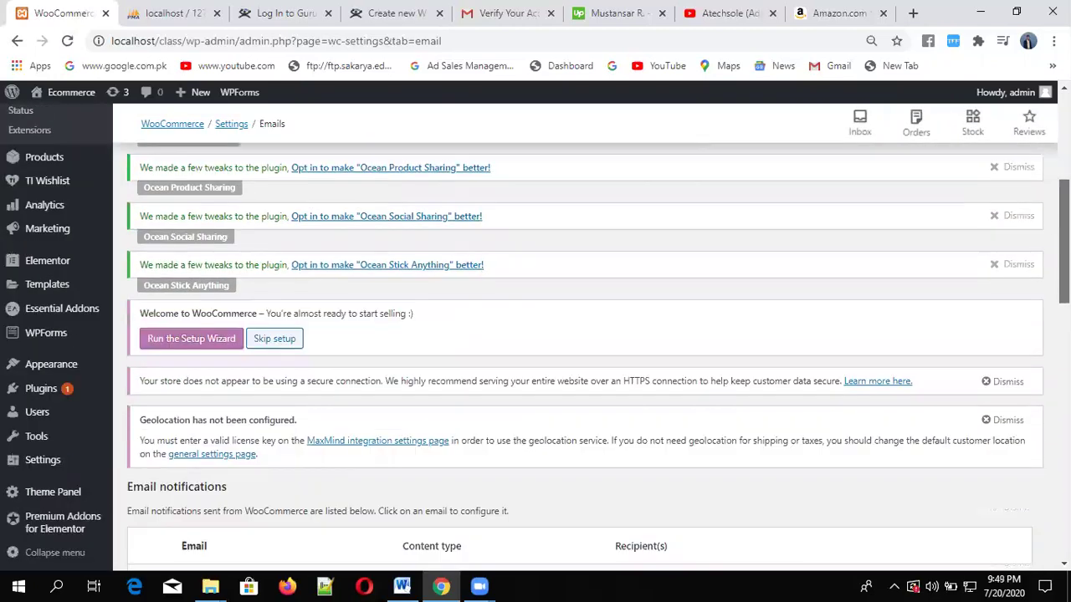
pyautogui.scroll(-4, 428, 414)
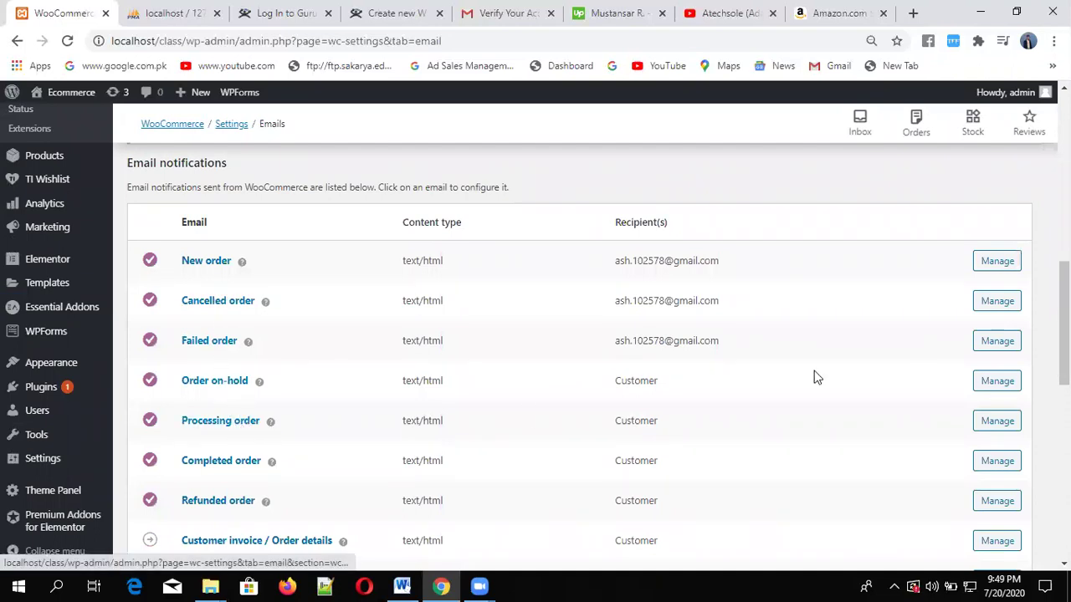
pyautogui.scroll(-3, 580, 356)
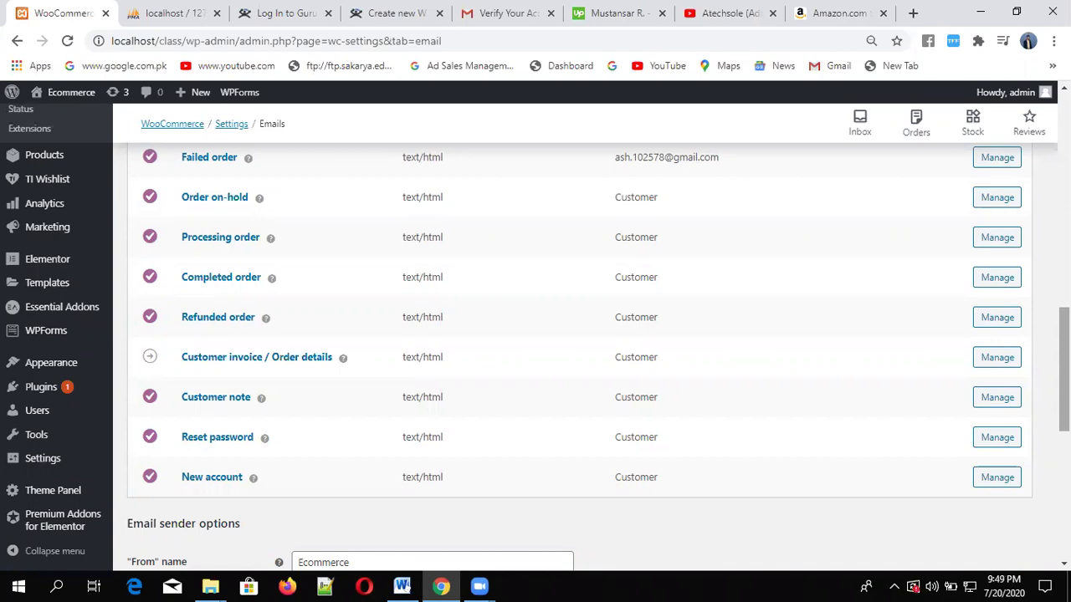
pyautogui.scroll(-3, 579, 356)
pyautogui.scroll(1, 259, 497)
pyautogui.scroll(-1, 260, 497)
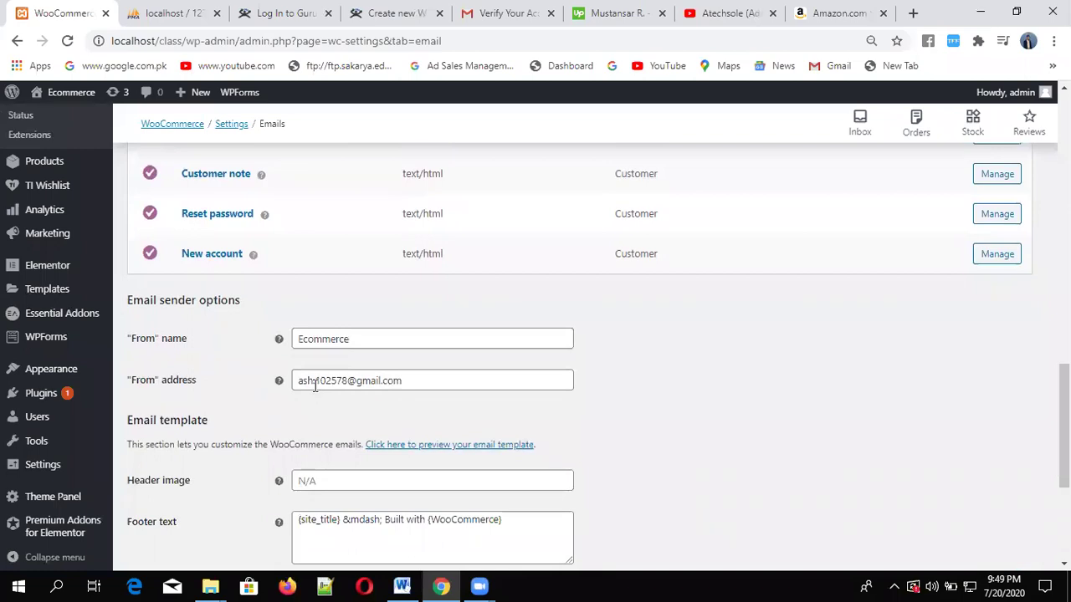
pyautogui.click(386, 338)
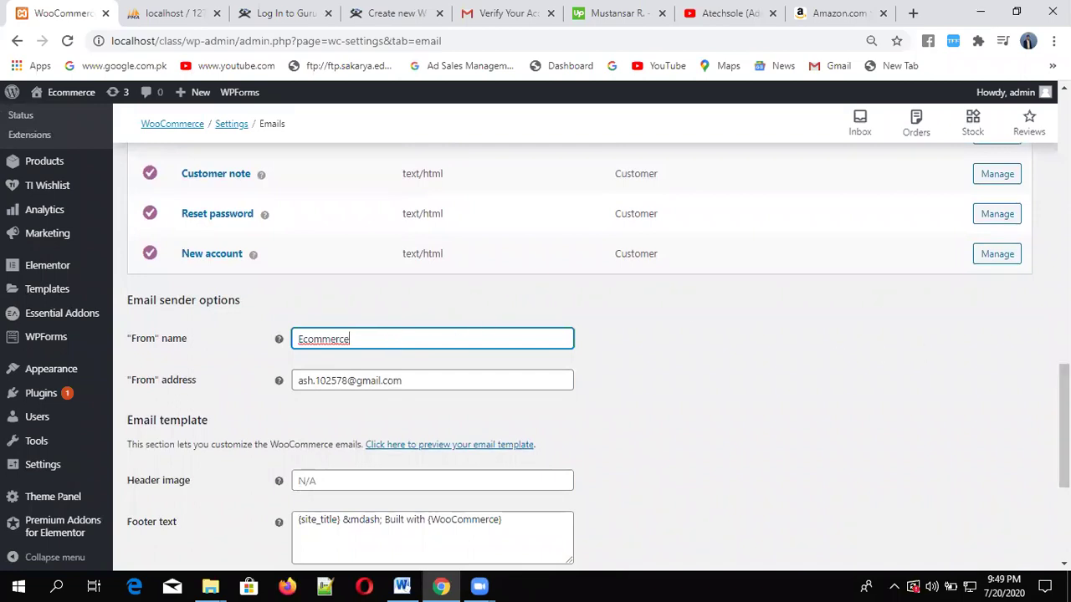
pyautogui.scroll(5, 920, 355)
pyautogui.scroll(-8, 585, 355)
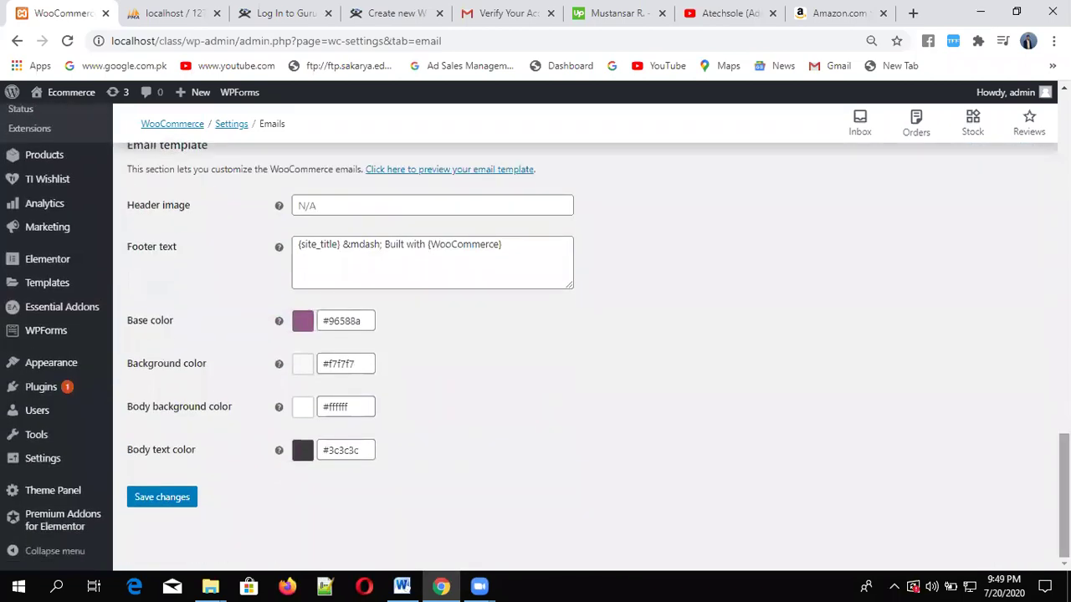
pyautogui.click(163, 505)
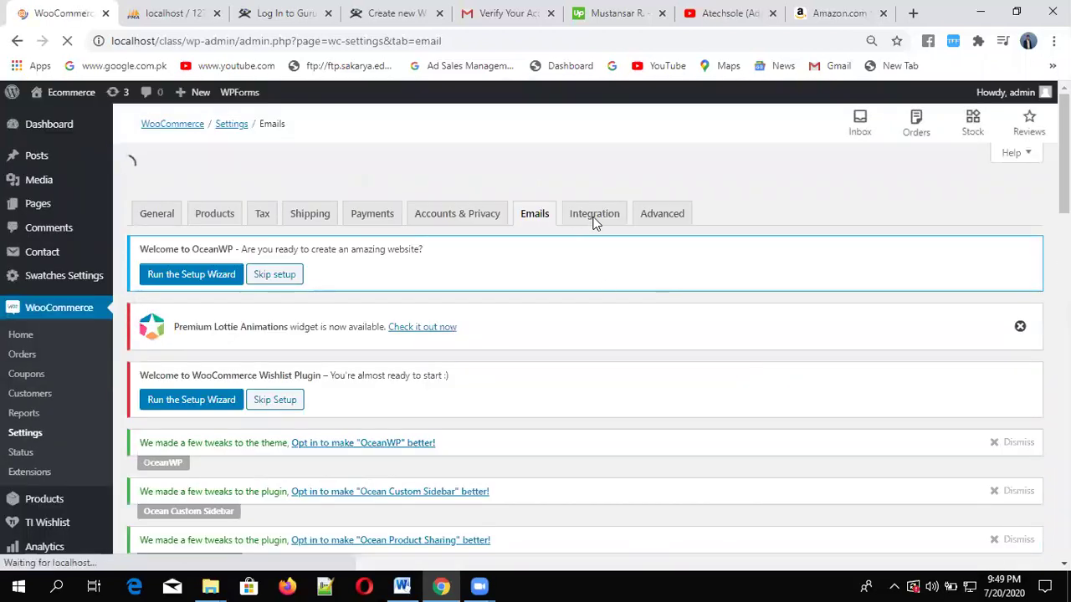
# - Open the Integration settings and examine the MaxMind Geolocation licence key and database path options
pyautogui.click(594, 219)
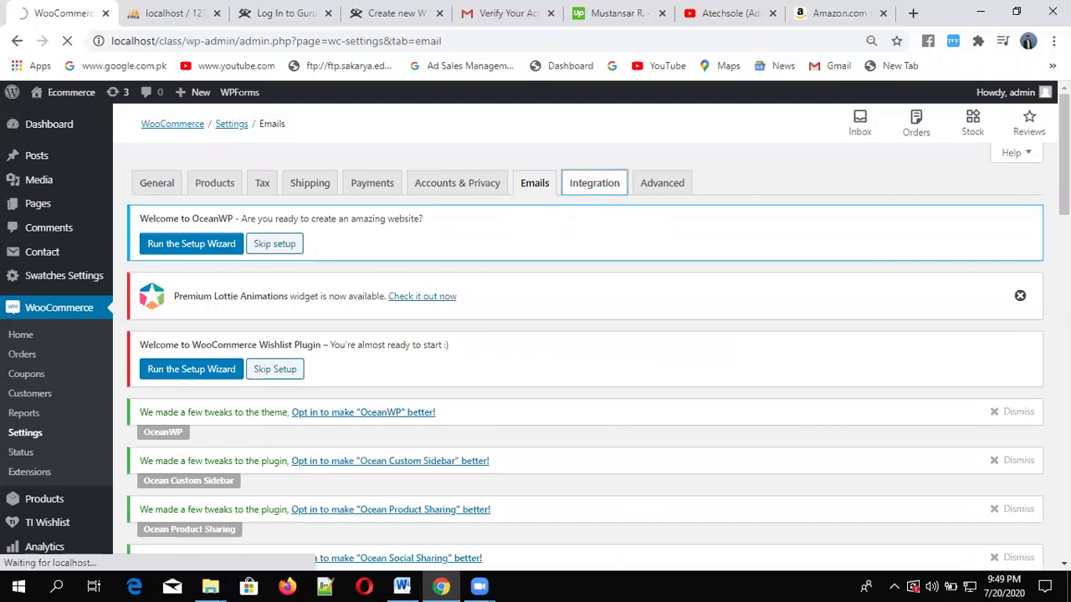
pyautogui.scroll(-10, 585, 334)
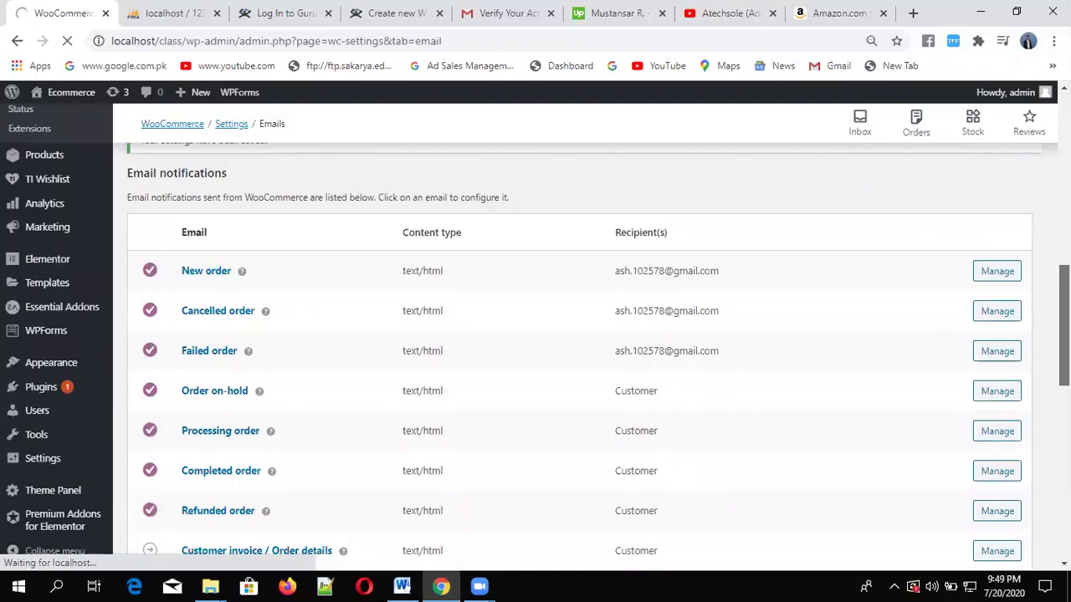
pyautogui.scroll(10, 586, 334)
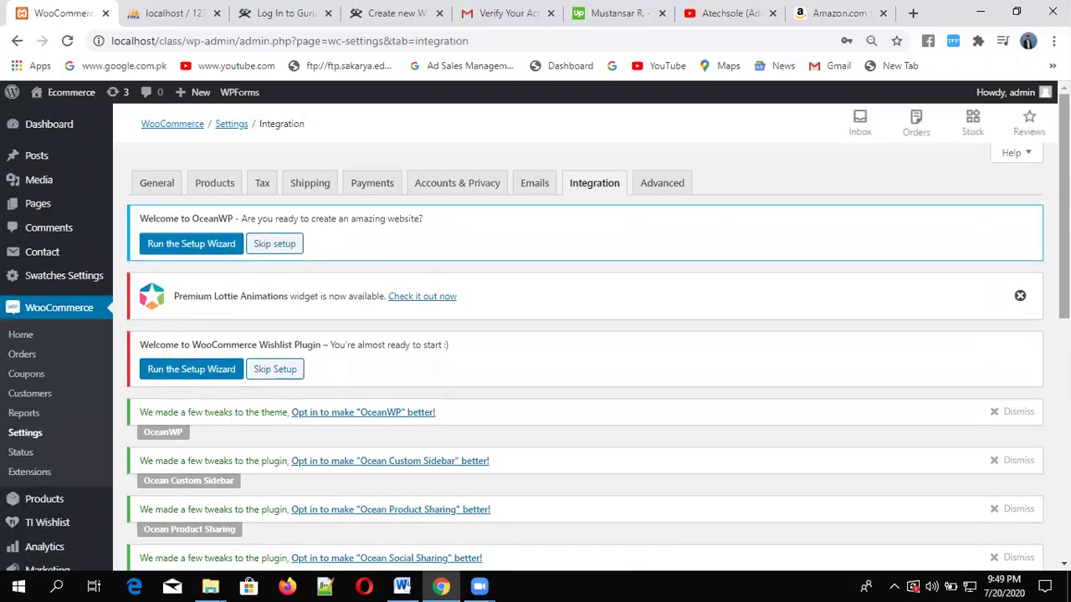
pyautogui.click(599, 185)
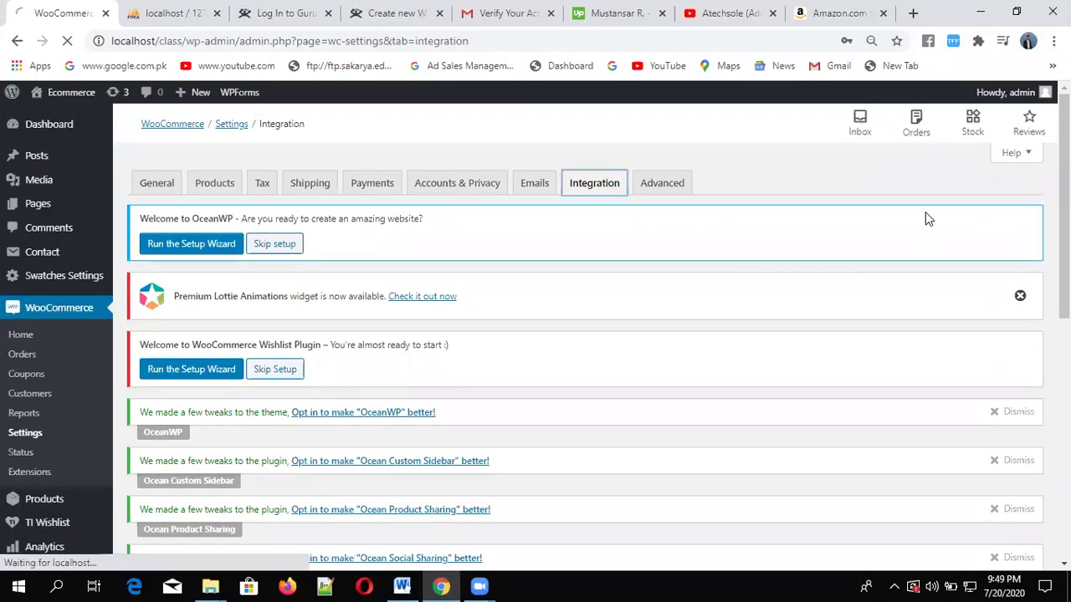
pyautogui.scroll(-6, 586, 335)
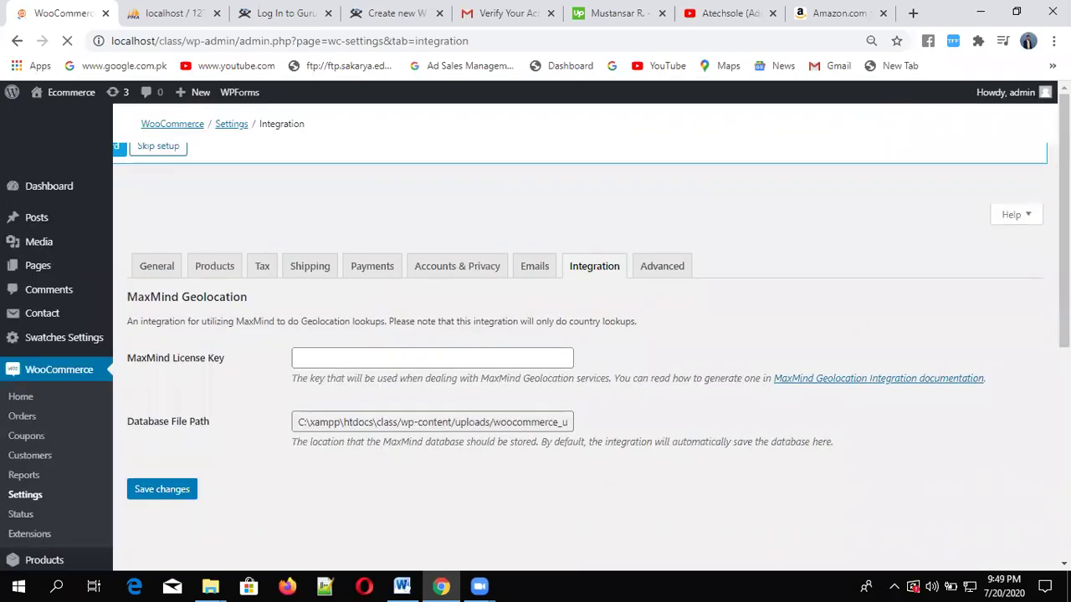
pyautogui.scroll(-8, 586, 335)
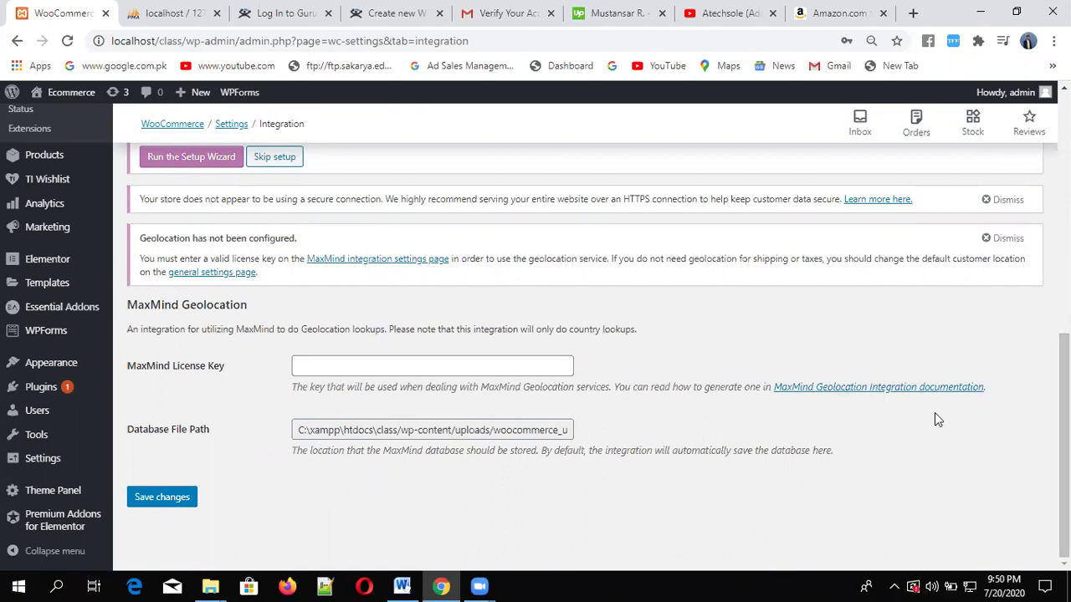
pyautogui.moveTo(1064, 443); pyautogui.dragTo(1064, 204)
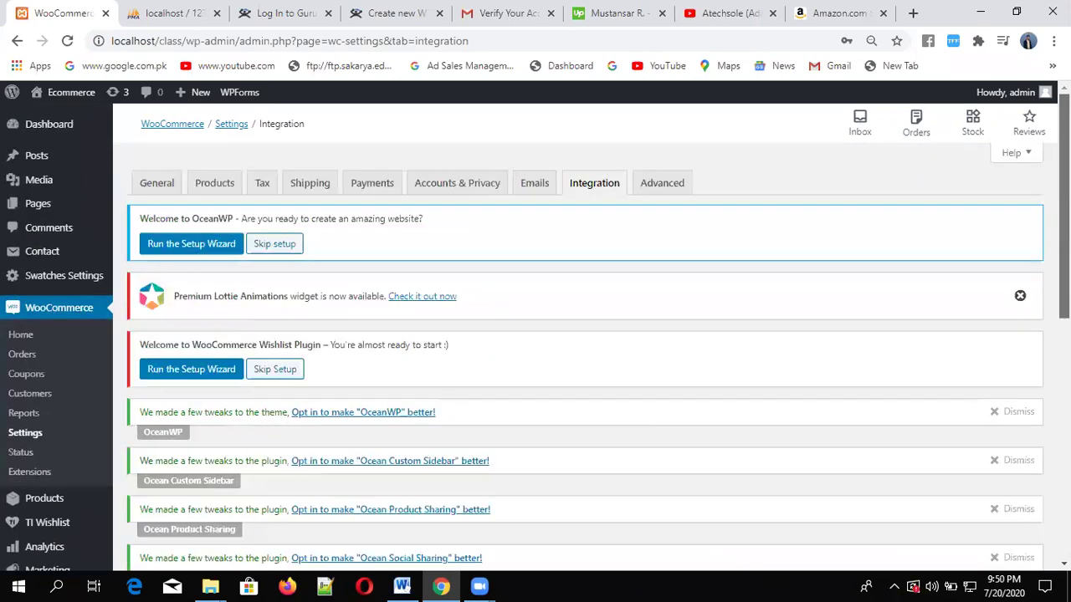
# - Open the Advanced settings and check the pages available for the cart and checkout without selecting any
pyautogui.click(660, 193)
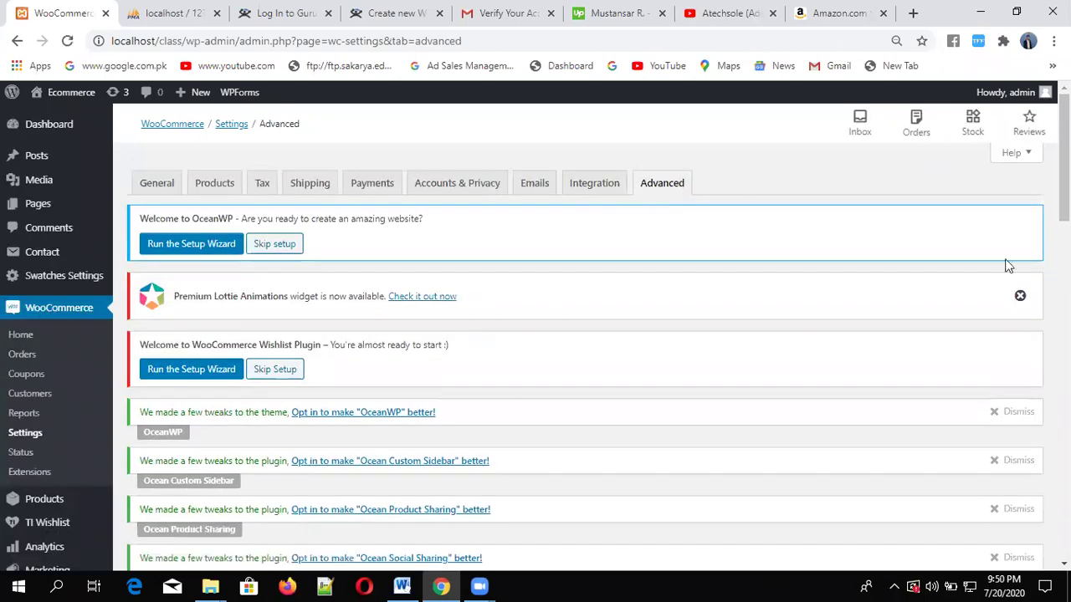
pyautogui.scroll(-8, 770, 351)
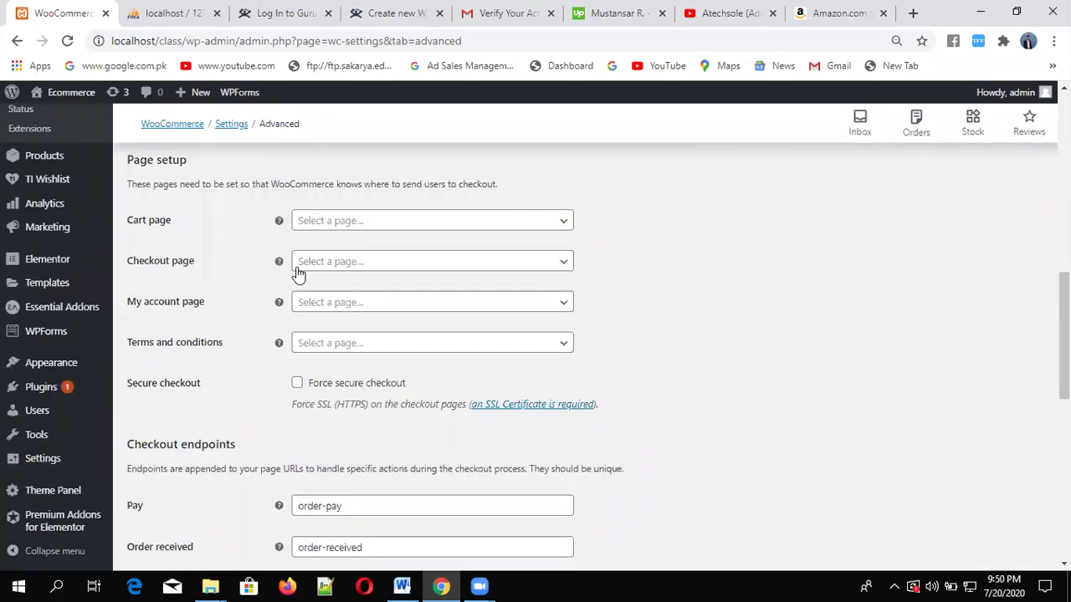
pyautogui.click(366, 222)
pyautogui.click(365, 223)
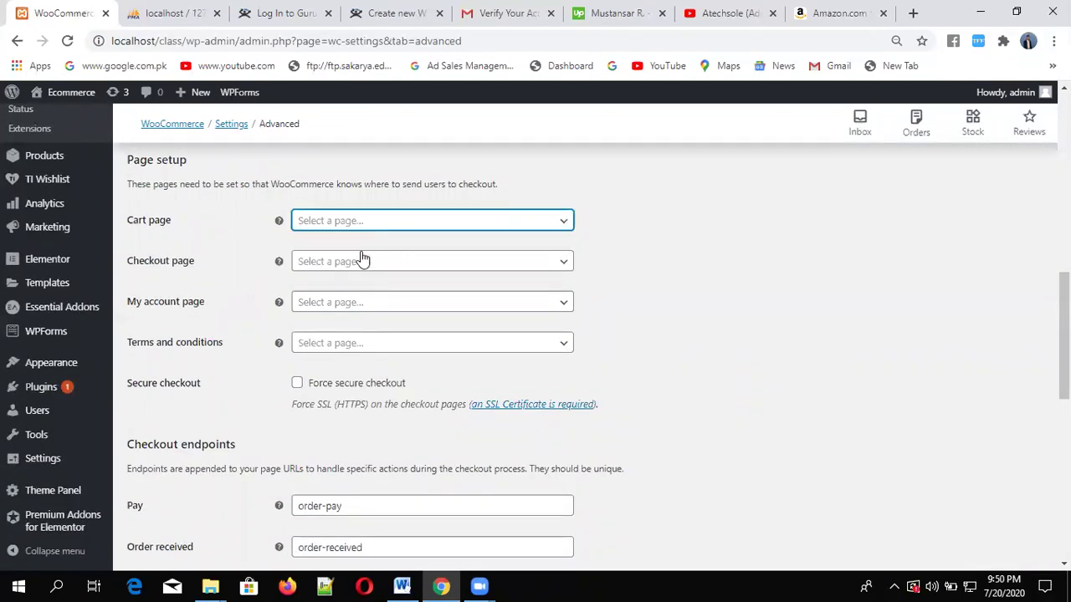
pyautogui.click(362, 263)
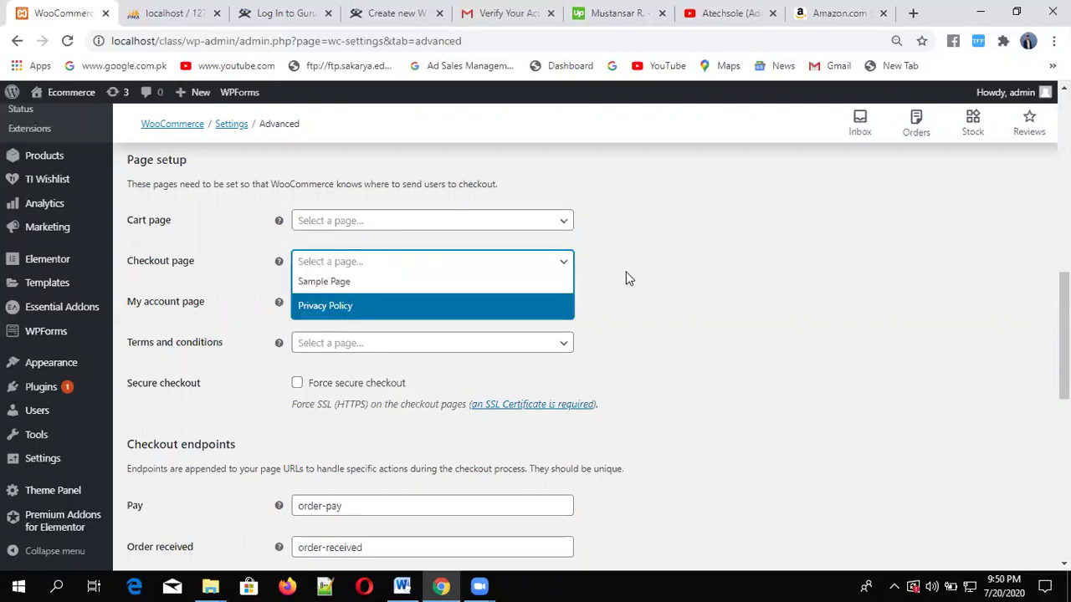
pyautogui.click(681, 275)
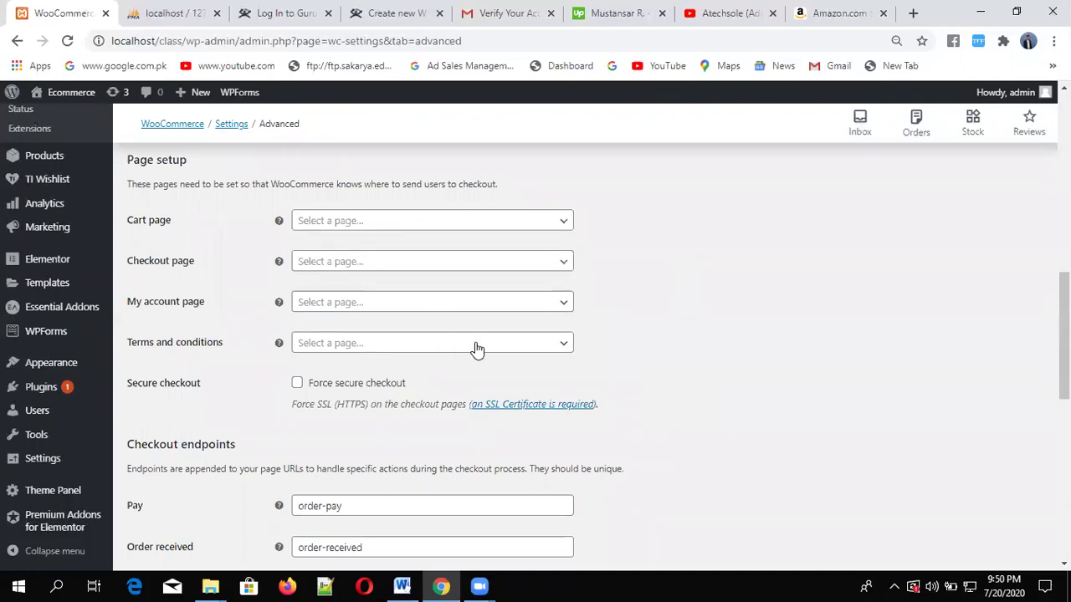
# - Review the checkout and account endpoints and save the Advanced settings
pyautogui.scroll(-4, 586, 335)
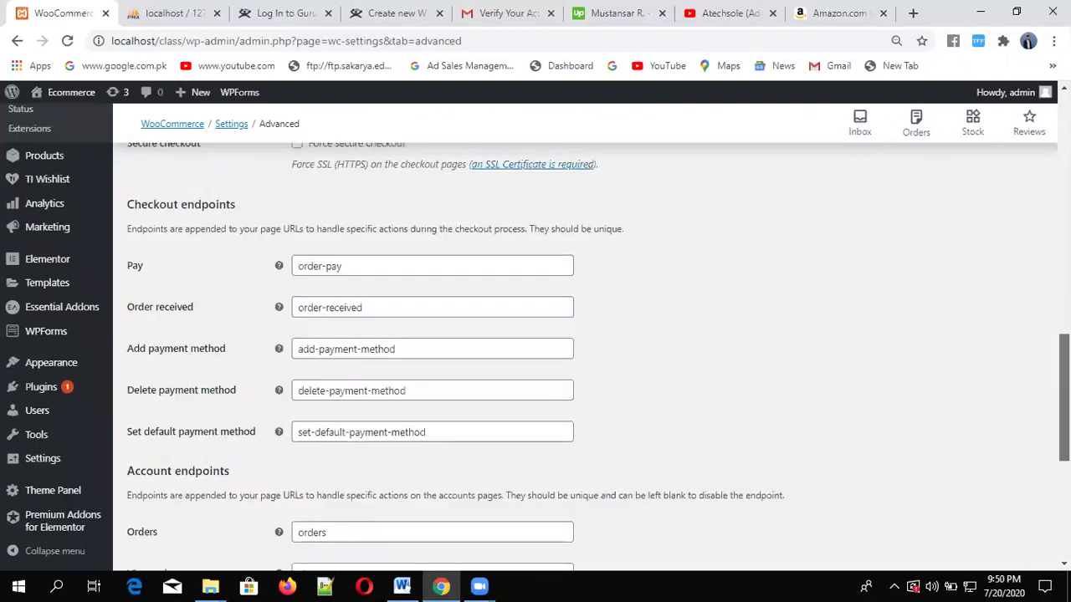
pyautogui.scroll(-3, 535, 335)
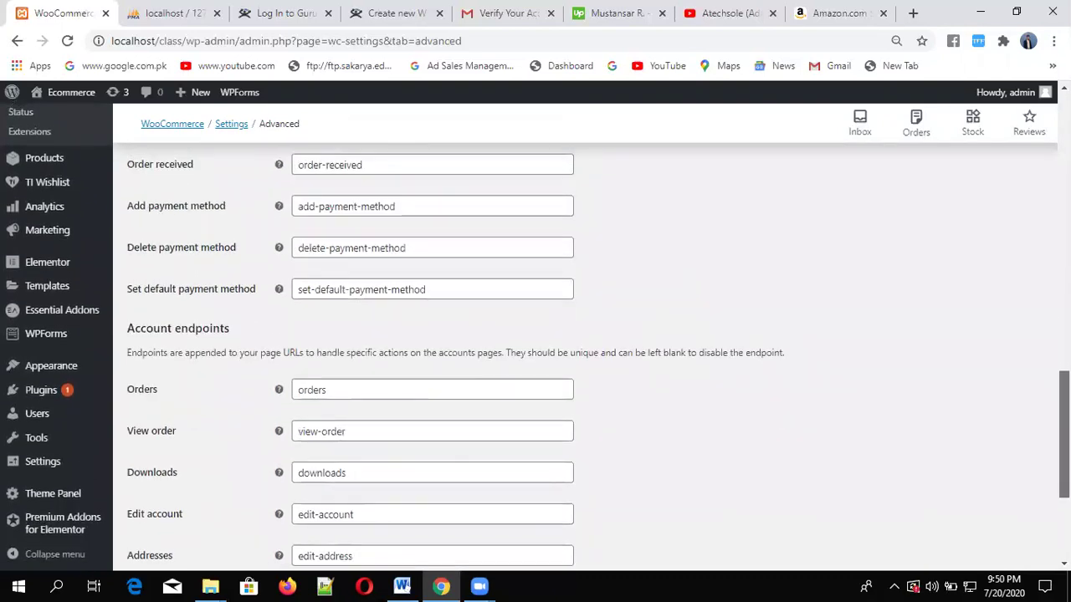
pyautogui.scroll(-2, 510, 544)
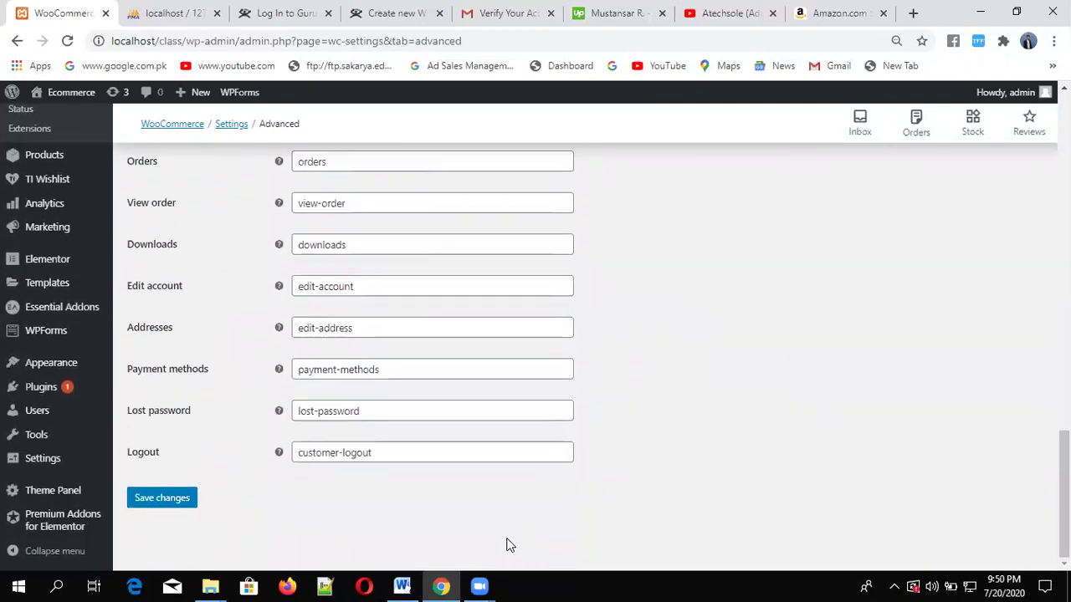
pyautogui.click(179, 502)
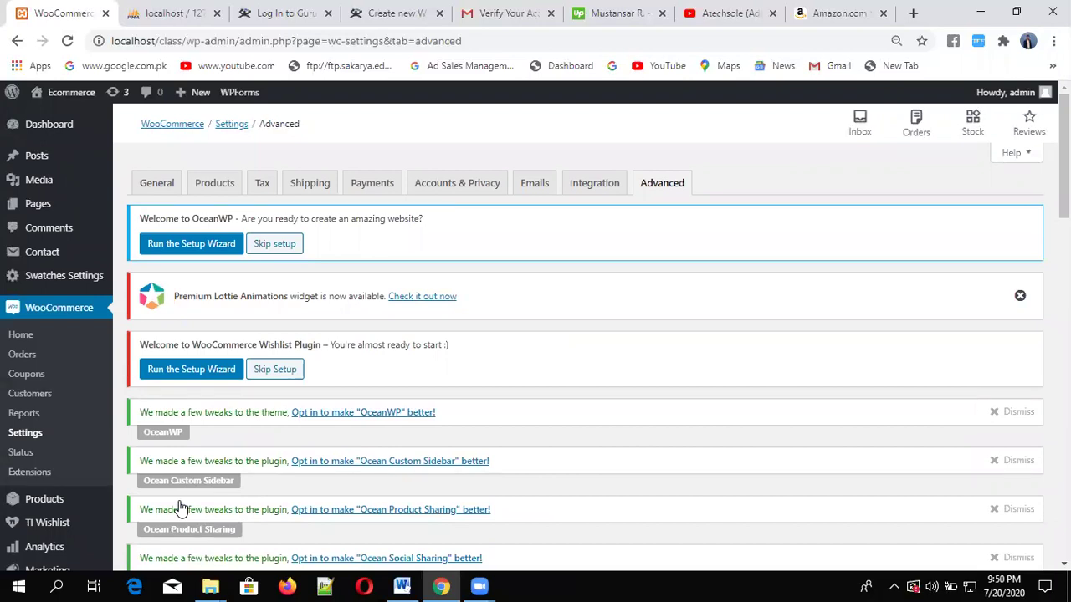
# - Open the list of all pages, close the YouTube browser tab, and check which pages exist on the site
pyautogui.moveTo(67, 212)
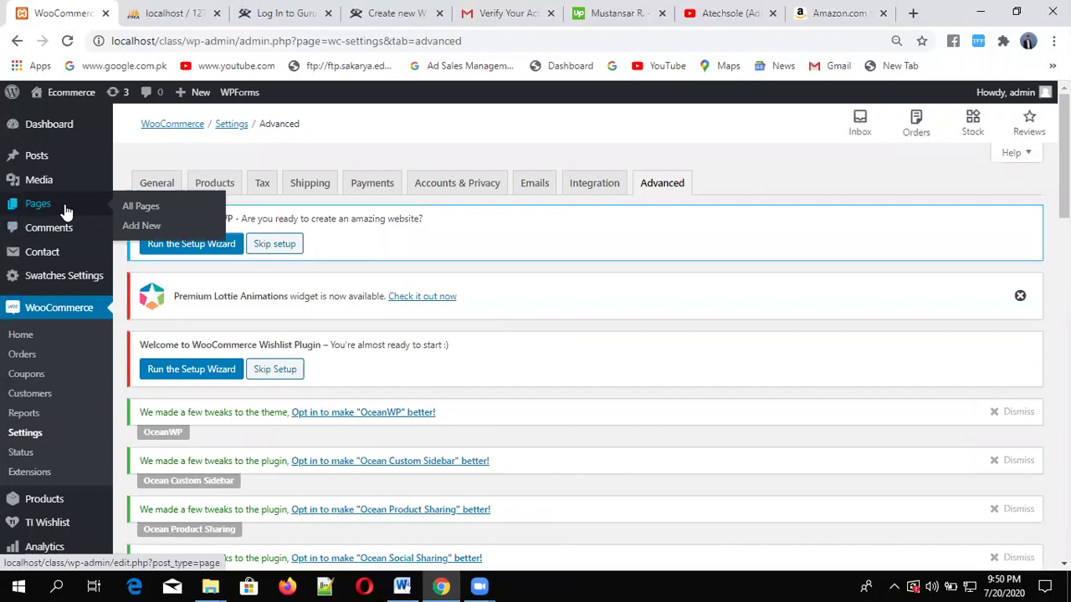
pyautogui.click(144, 210)
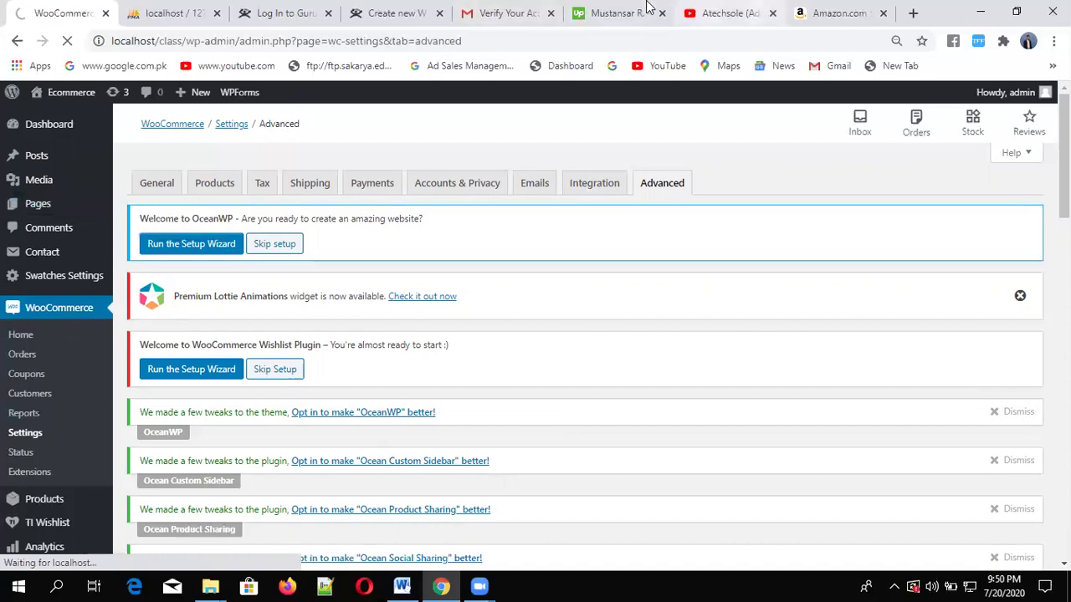
pyautogui.click(772, 12)
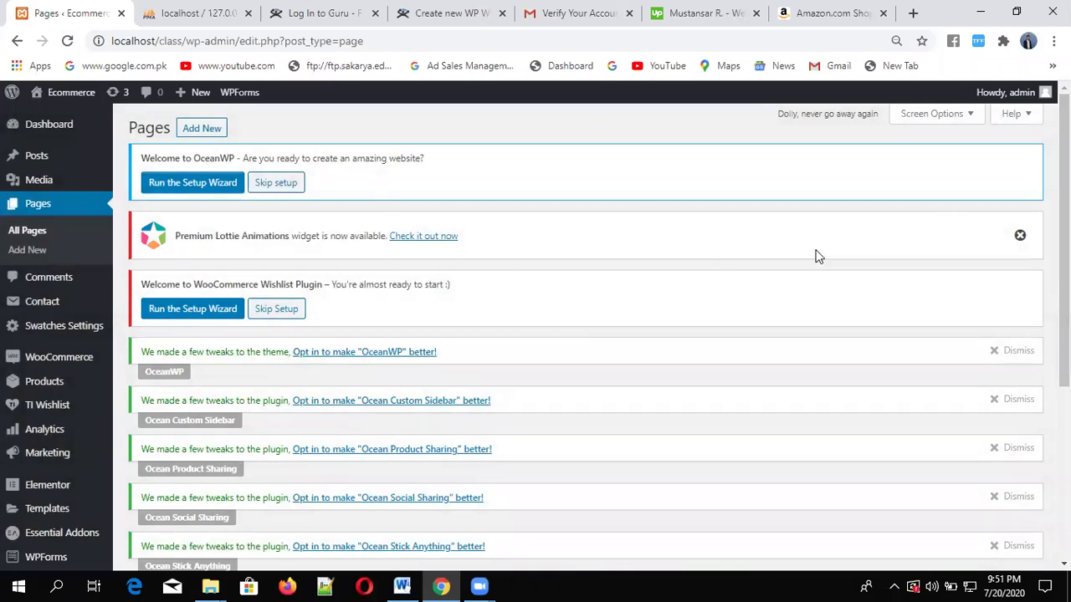
pyautogui.scroll(-4, 1062, 334)
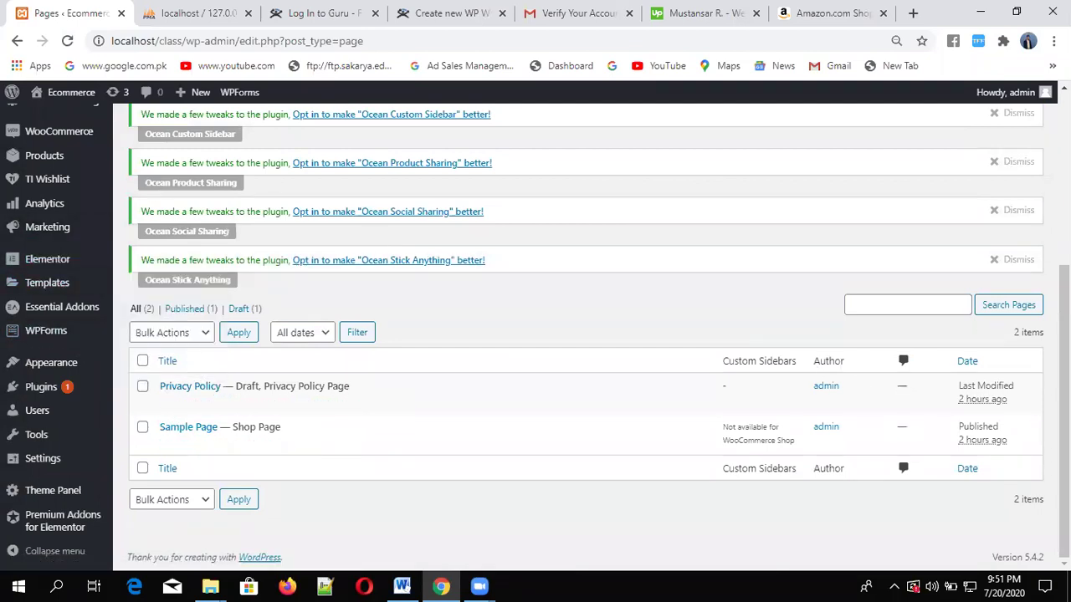
pyautogui.moveTo(1064, 409); pyautogui.dragTo(1064, 242)
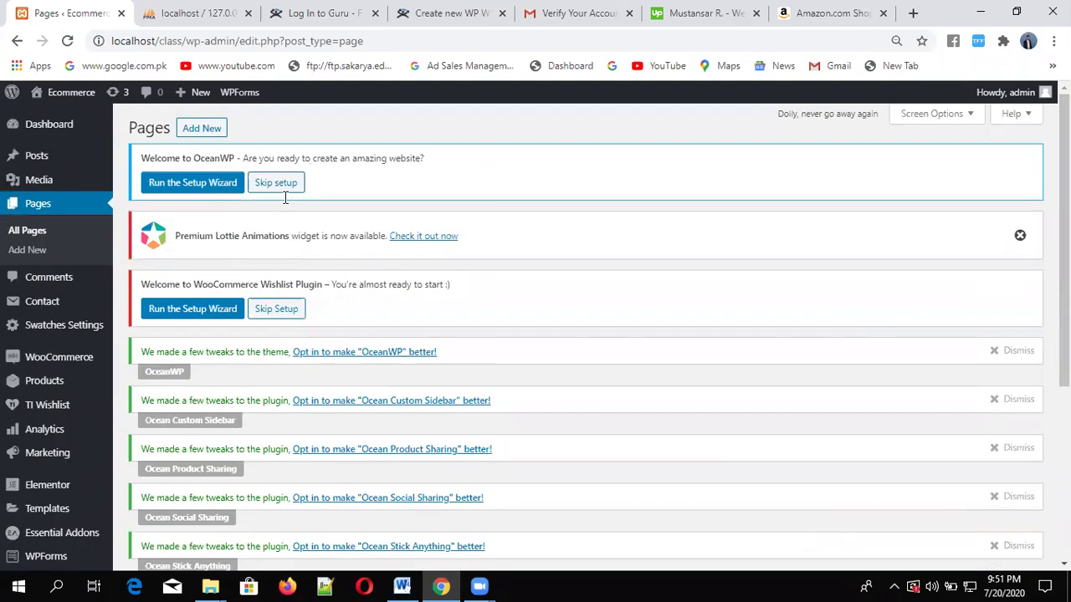
# - Start a new page titled Cart and place the cursor in its body
pyautogui.click(205, 129)
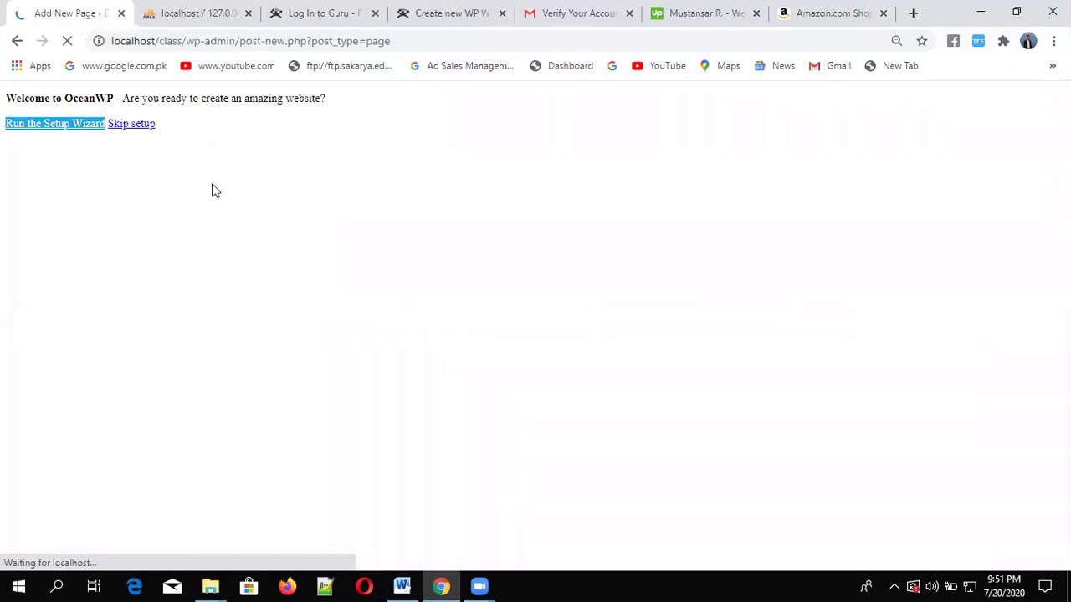
pyautogui.click(809, 12)
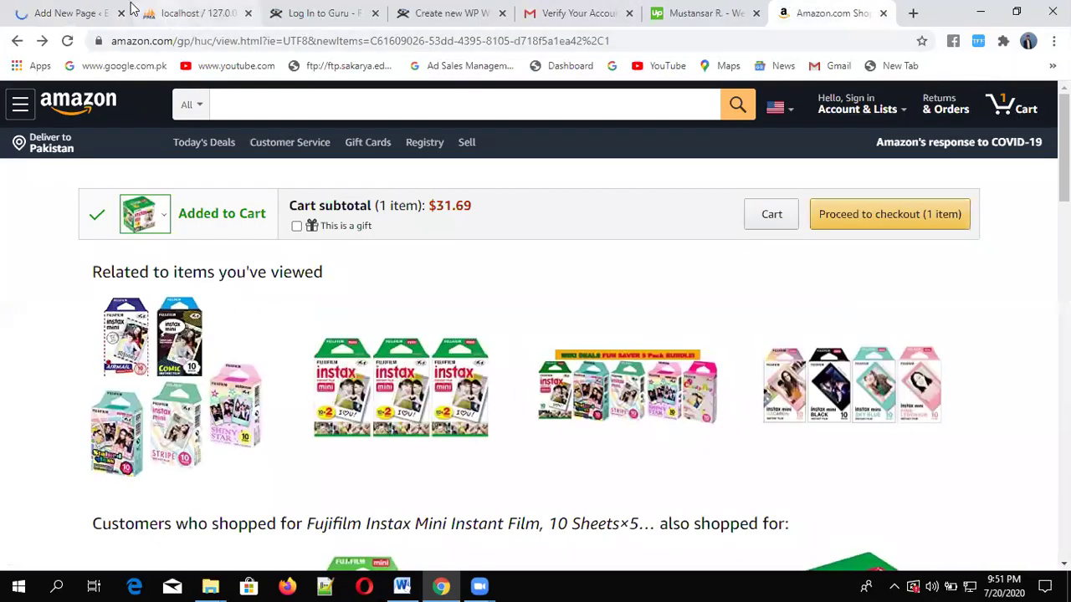
pyautogui.click(101, 14)
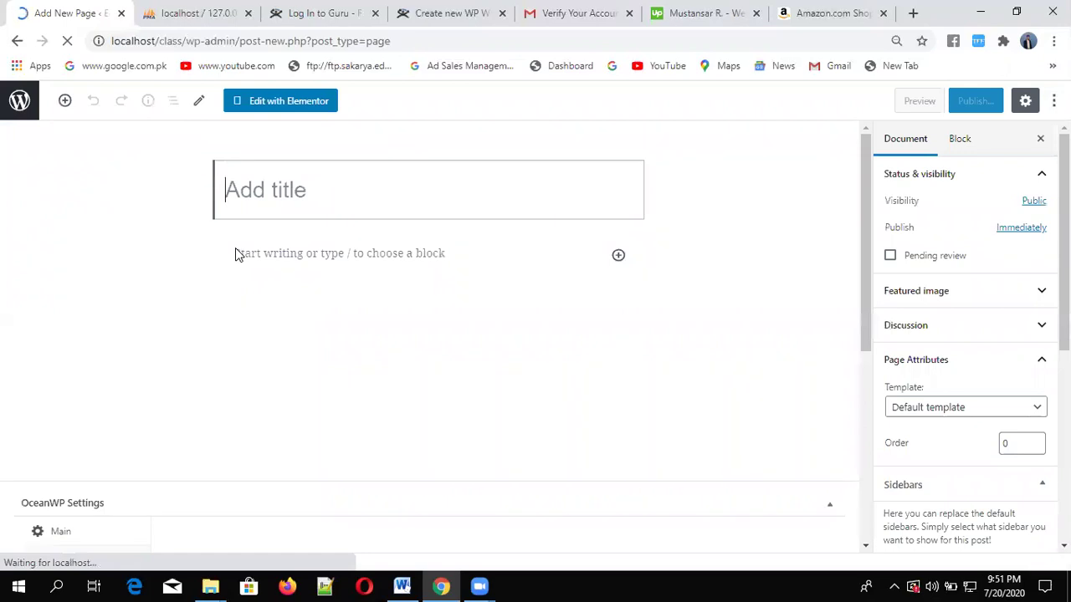
pyautogui.write('Cart')
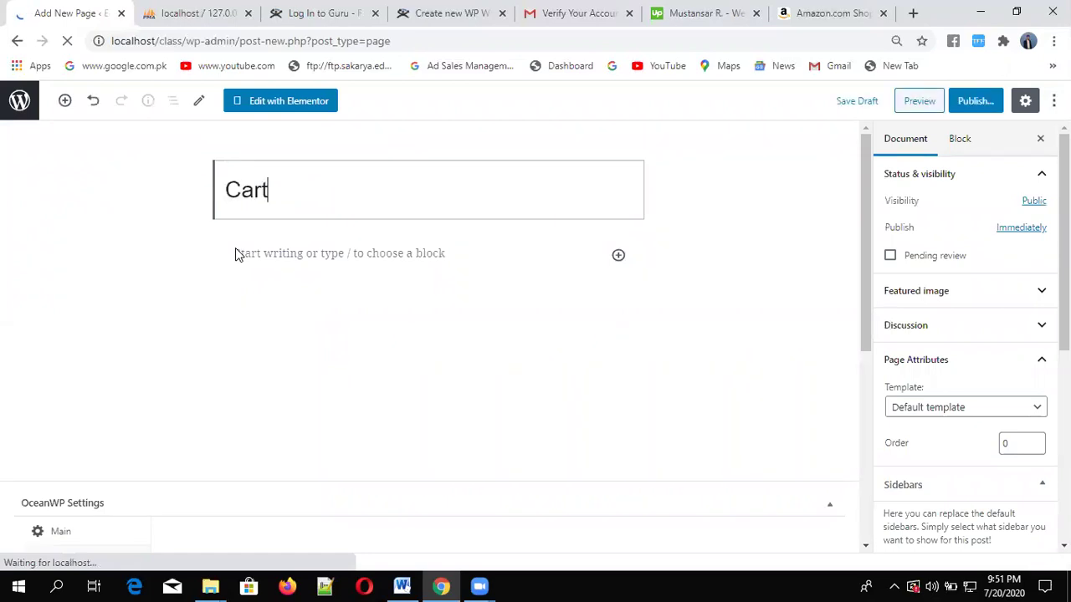
pyautogui.click(304, 257)
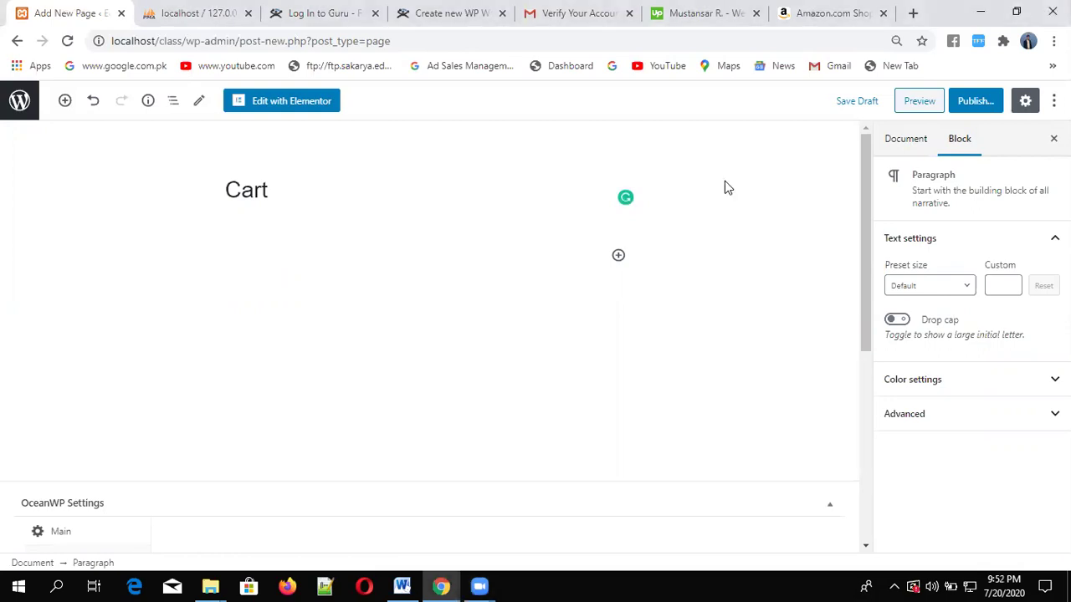
# - Search Google for woocommerce shortcodes in a new browser tab and open the WooCommerce Docs article on included shortcodes
pyautogui.click(915, 15)
pyautogui.write('g')
pyautogui.press('Return')
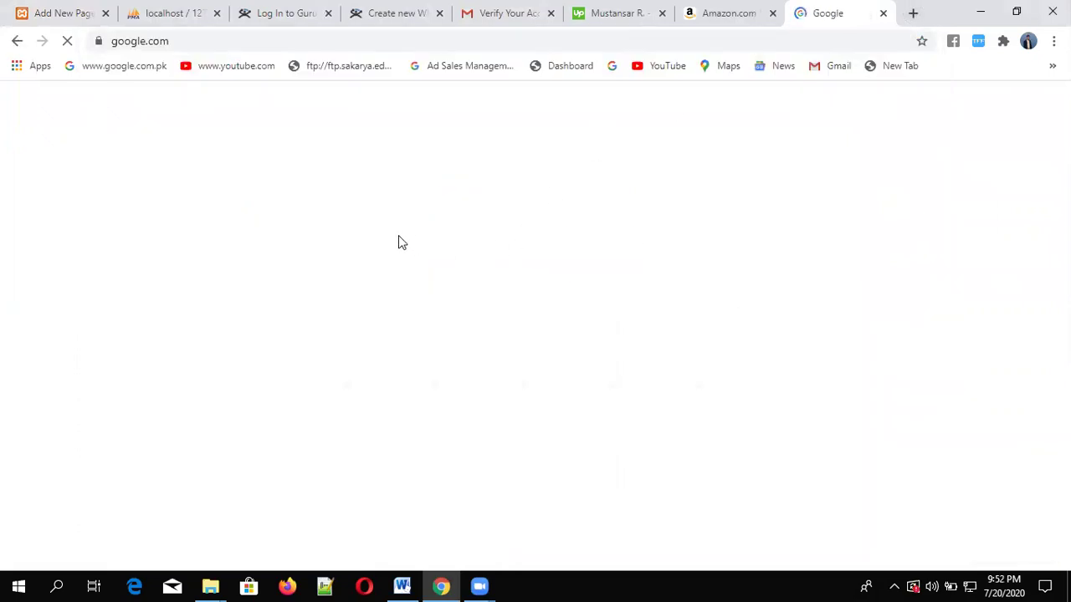
pyautogui.write('woocommer')
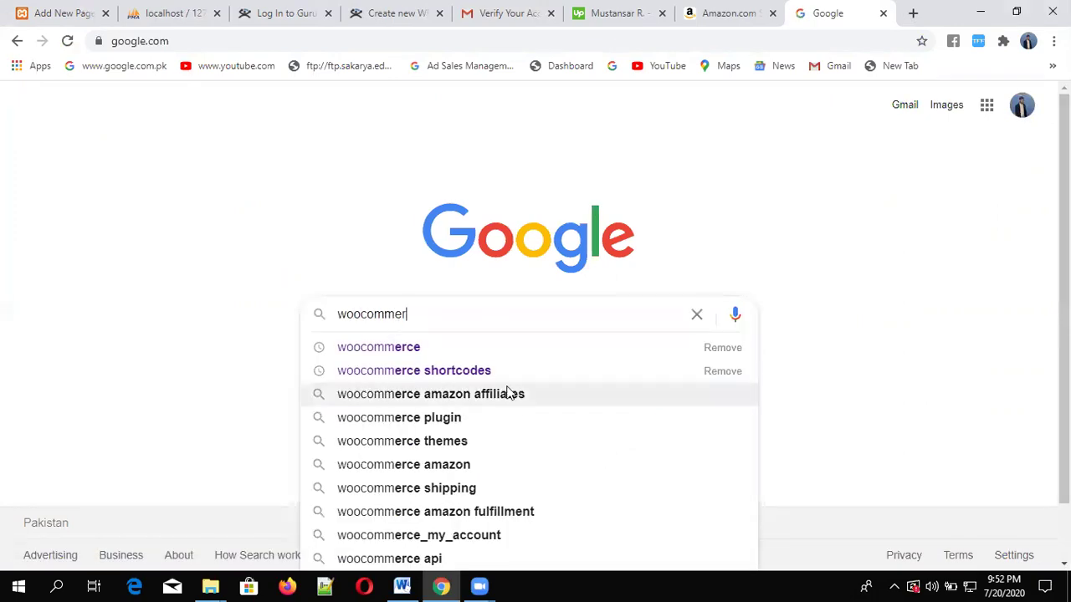
pyautogui.click(479, 374)
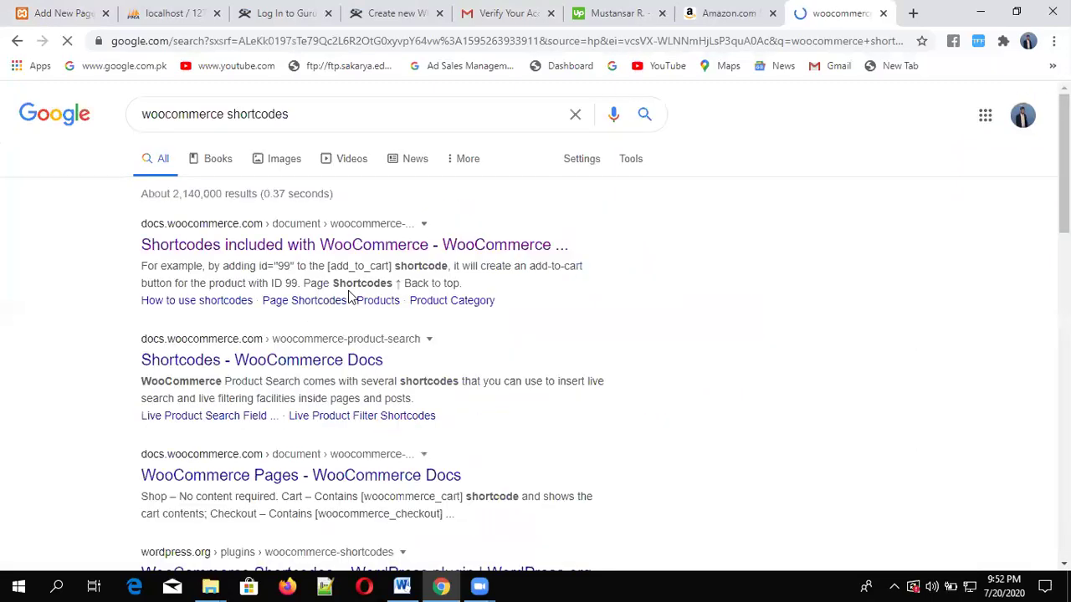
pyautogui.click(325, 247)
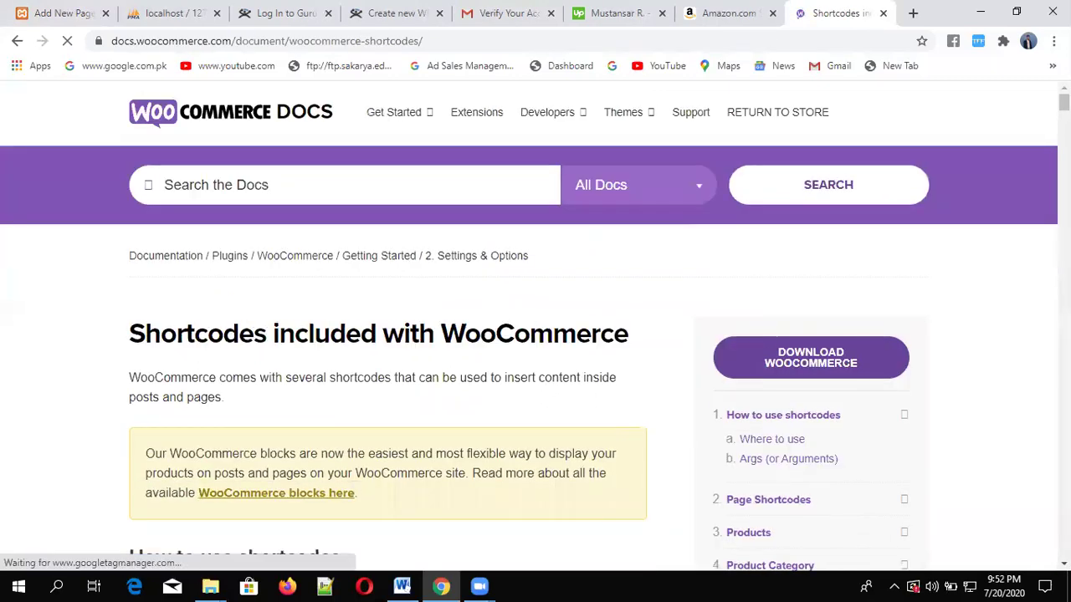
# - Copy the [woocommerce_cart] shortcode from the article's Page Shortcodes section and paste it into the Cart page's body
pyautogui.scroll(-6, 536, 334)
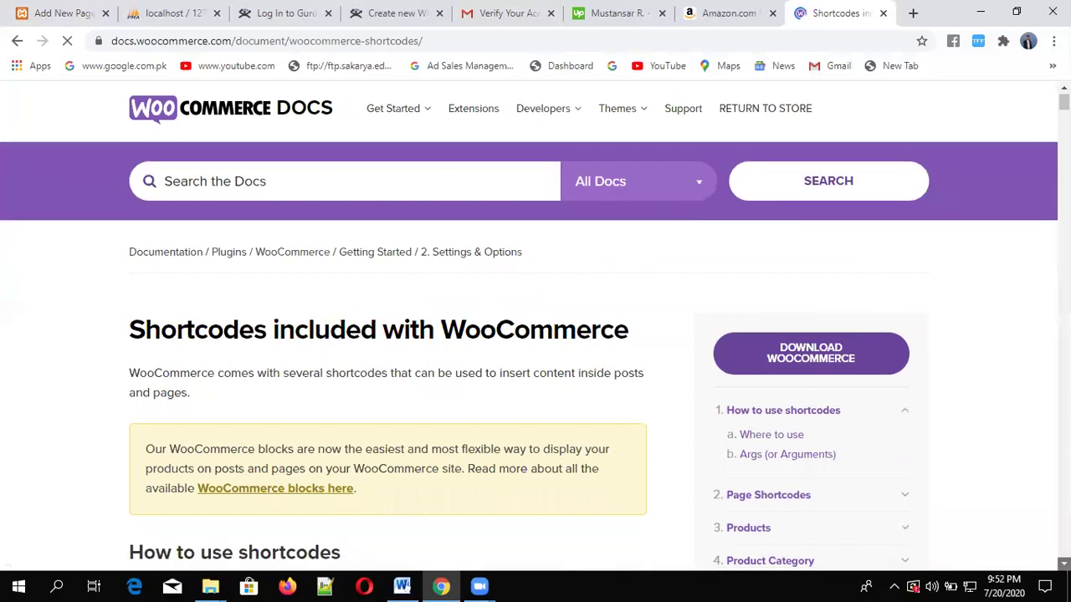
pyautogui.scroll(-6, 516, 501)
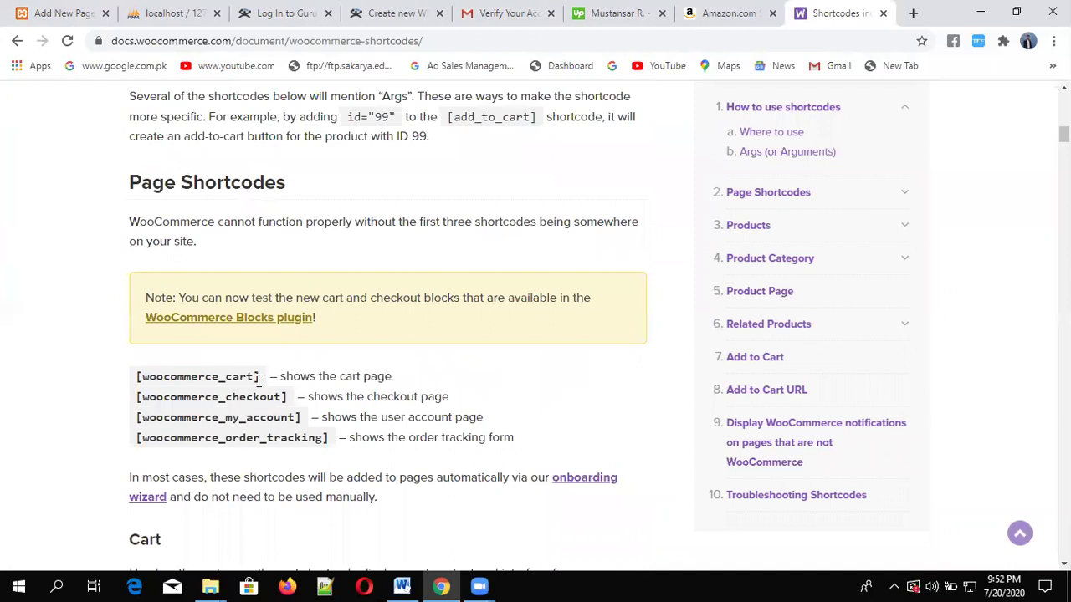
pyautogui.moveTo(261, 375); pyautogui.dragTo(133, 372)
pyautogui.hotkey('ctrl', 'c')
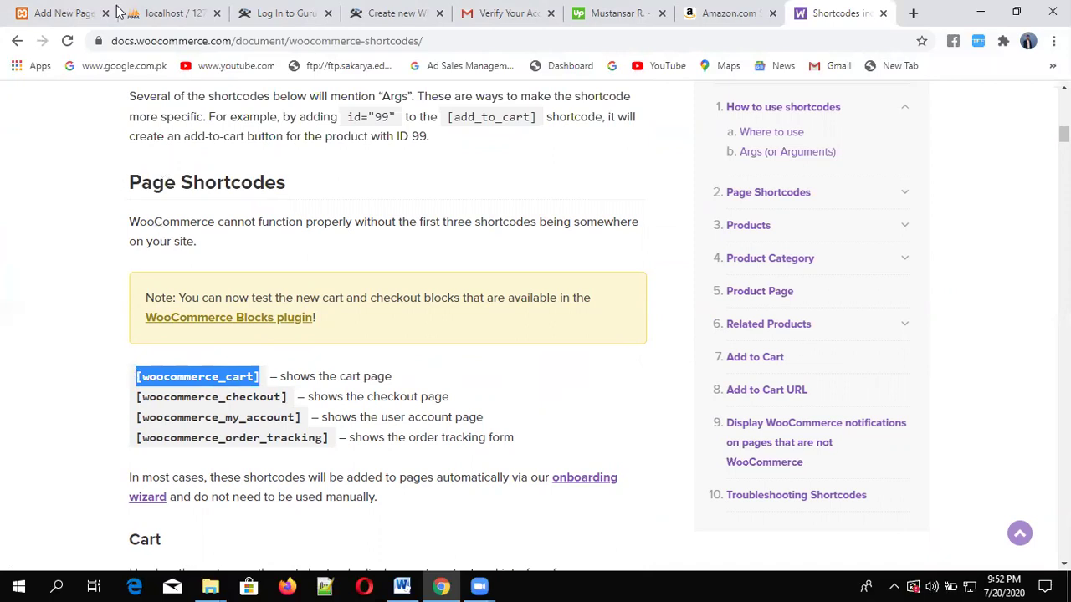
pyautogui.click(63, 12)
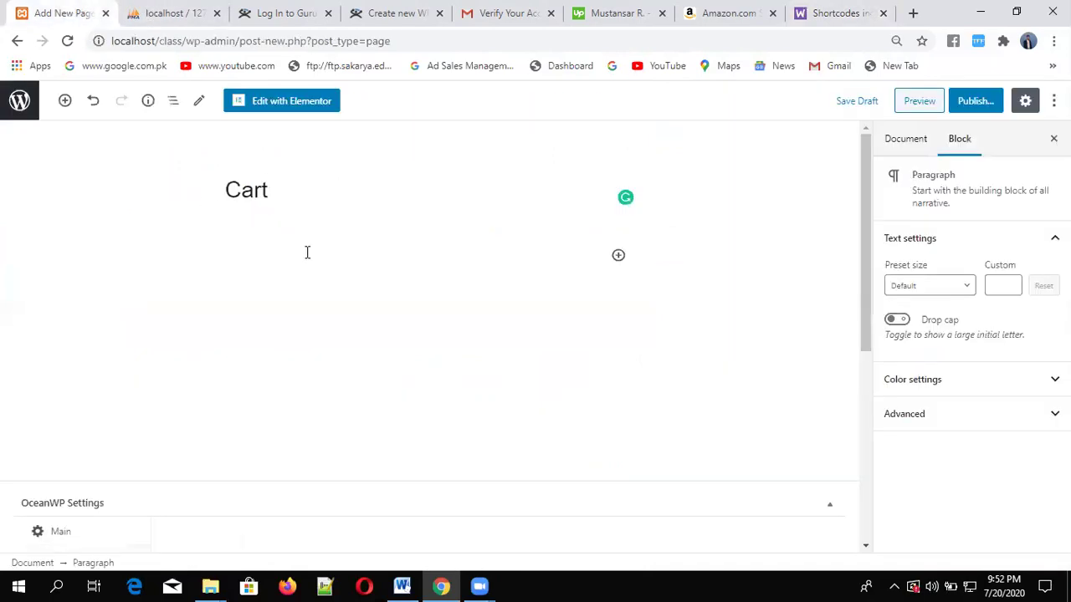
pyautogui.click(307, 253)
pyautogui.hotkey('ctrl', 'v')
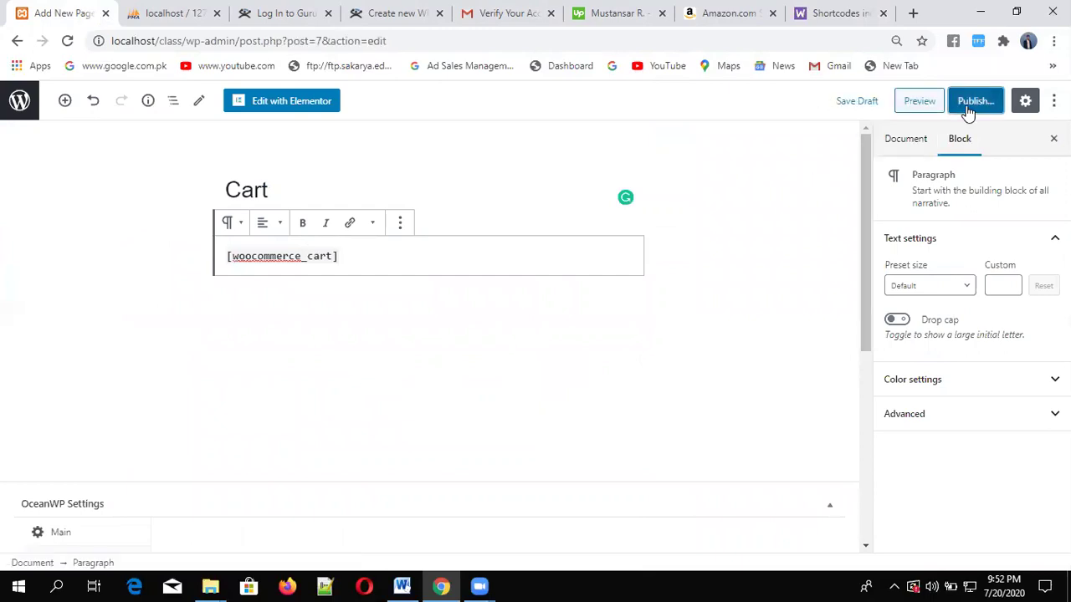
# - Publish the Cart page and view it on the live site
pyautogui.click(968, 113)
pyautogui.click(969, 103)
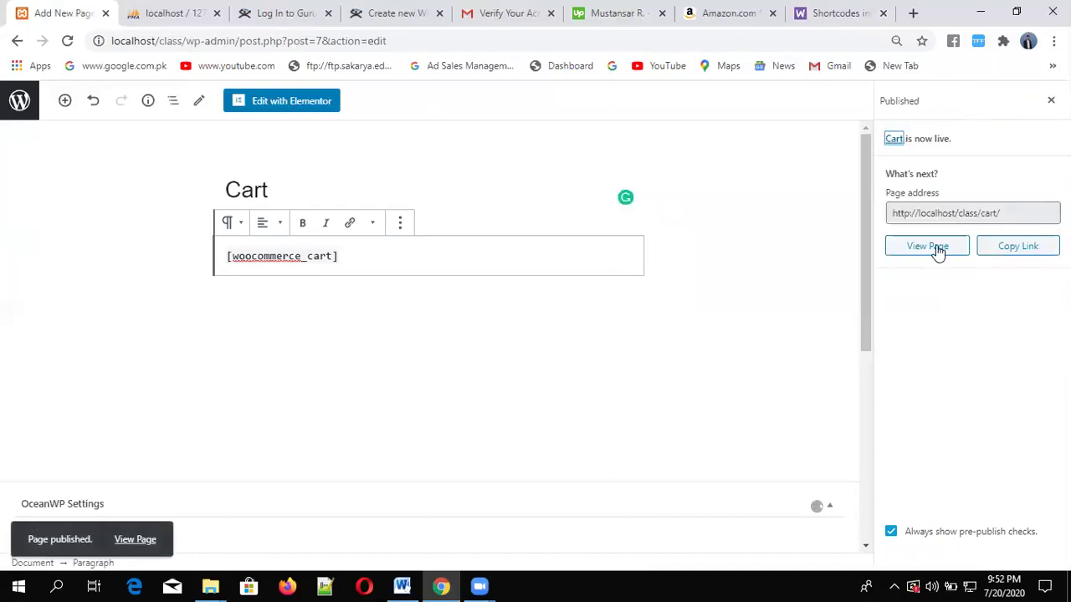
pyautogui.click(940, 256)
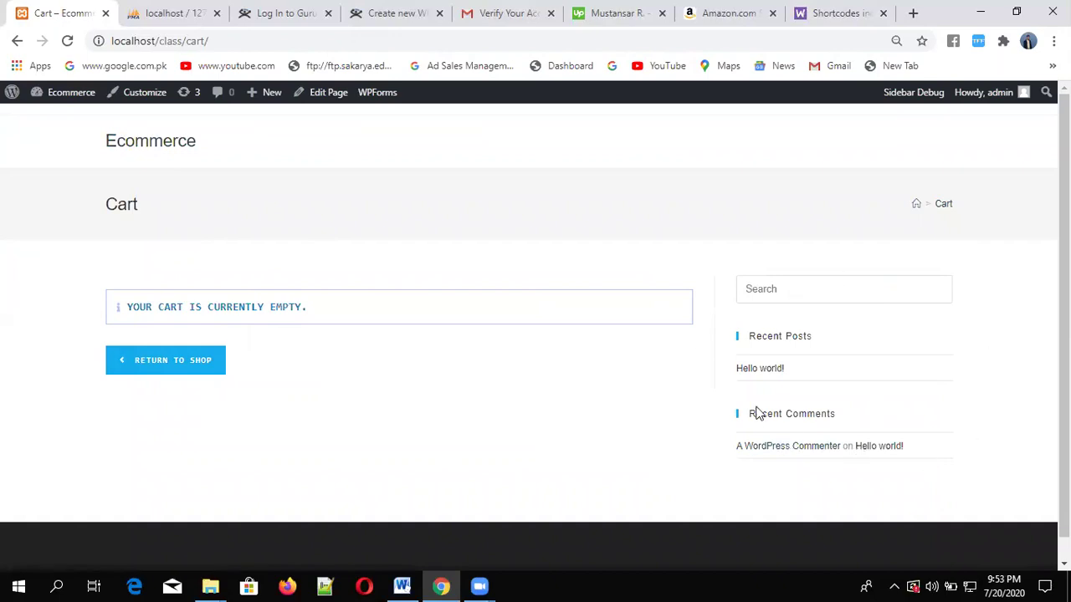
# - Return to the Cart page editor, update the page with the Elementor Full Width template, and preview it
pyautogui.click(17, 41)
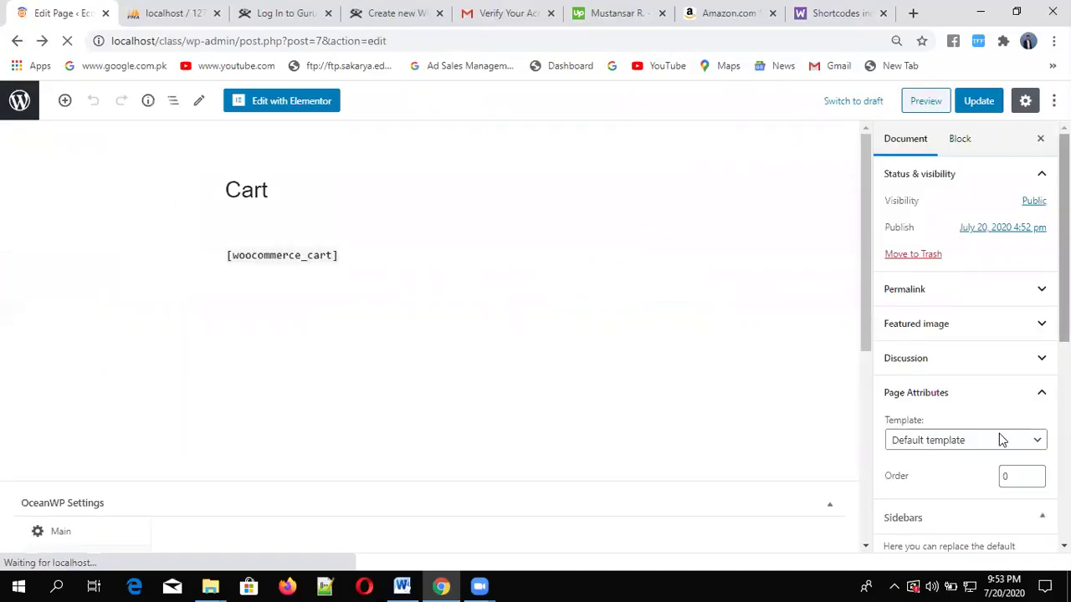
pyautogui.click(996, 443)
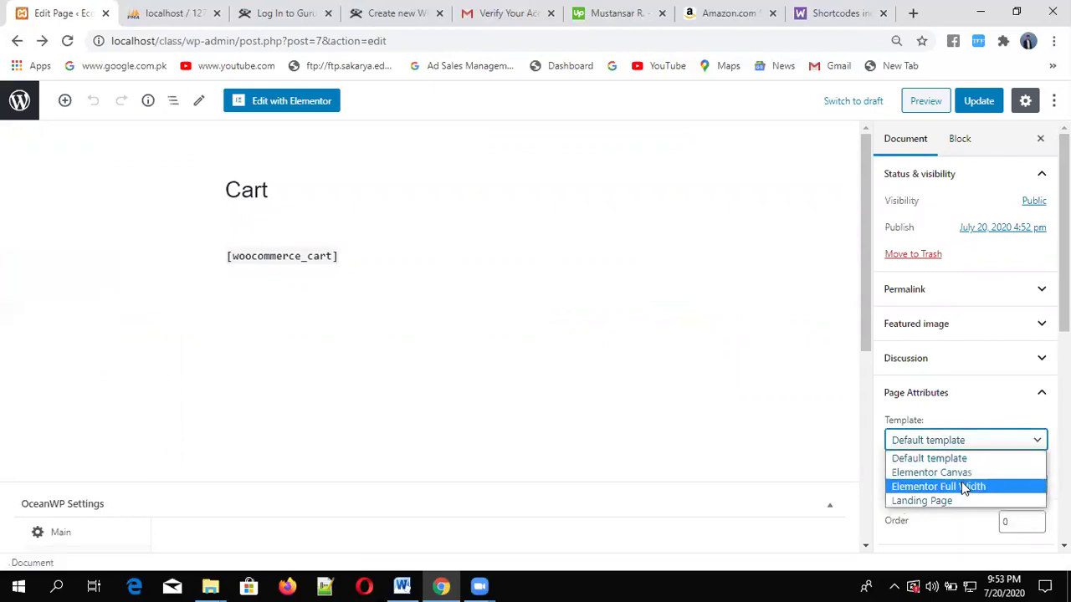
pyautogui.click(961, 486)
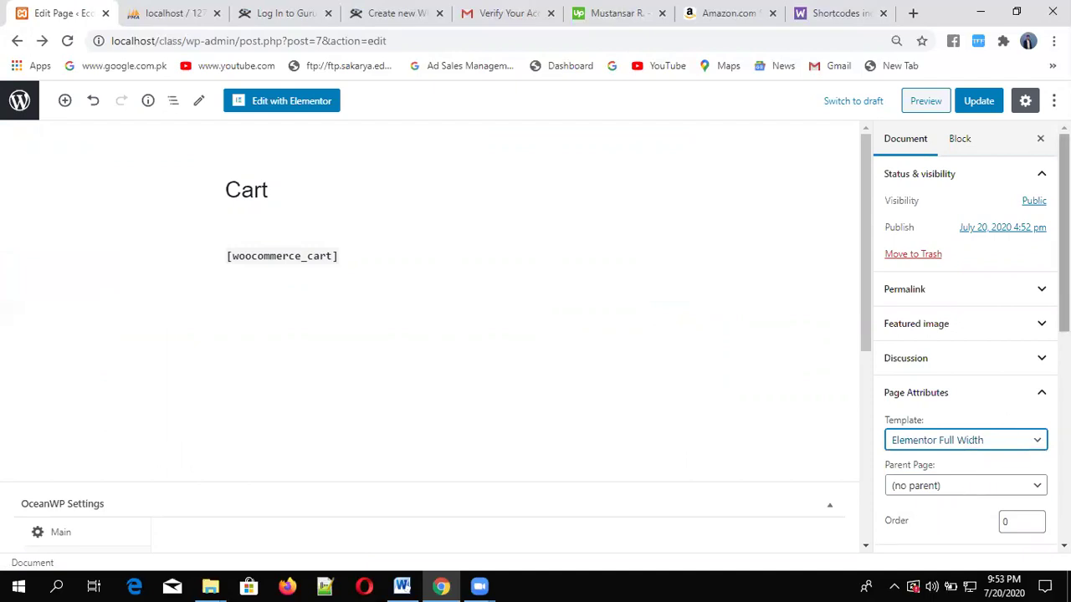
pyautogui.scroll(-2, 1007, 143)
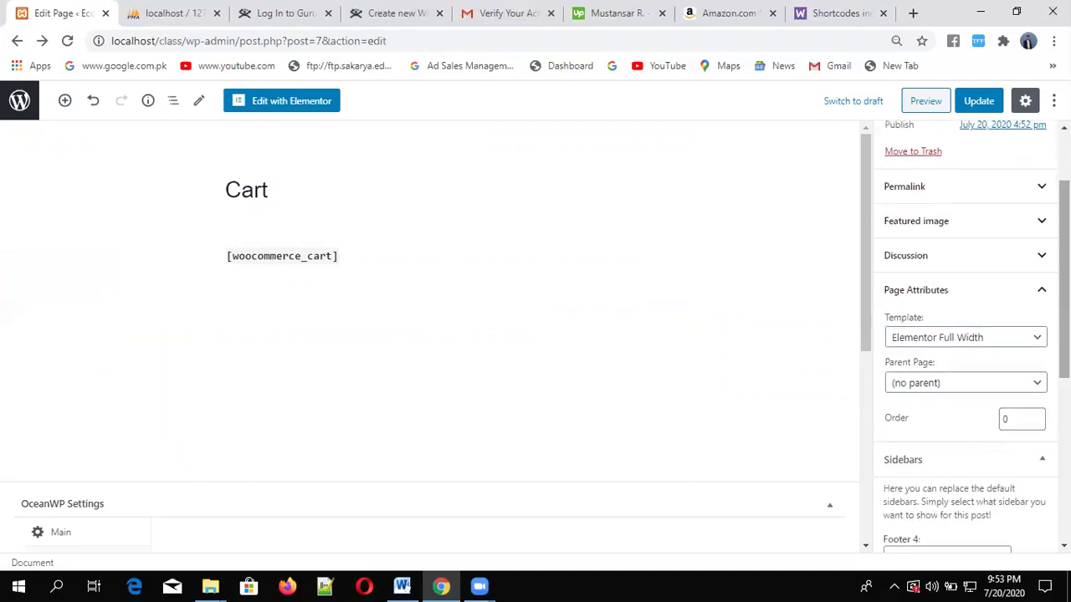
pyautogui.click(987, 101)
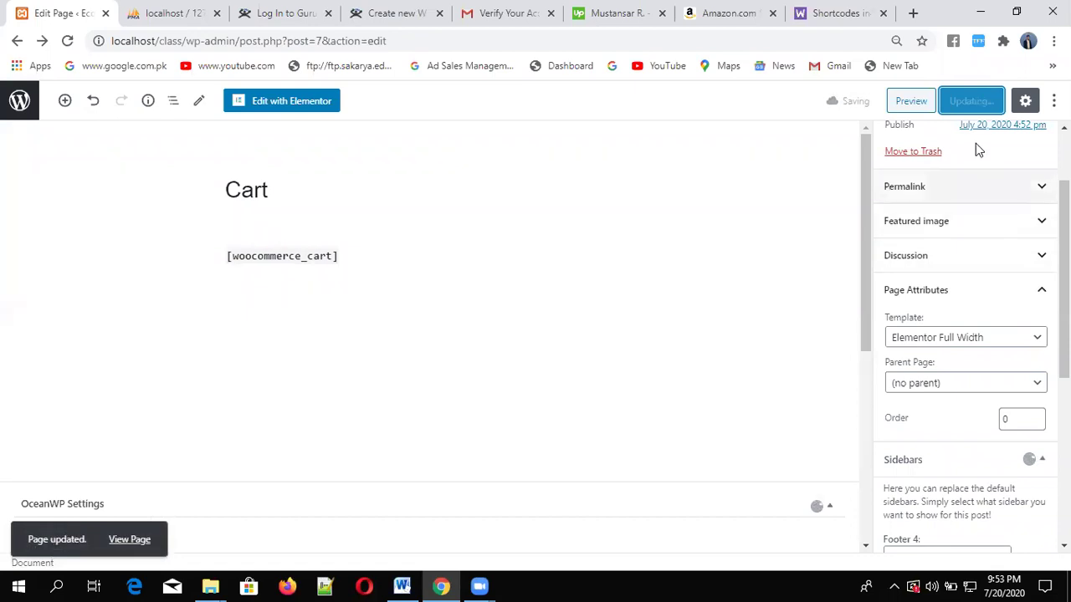
pyautogui.click(929, 102)
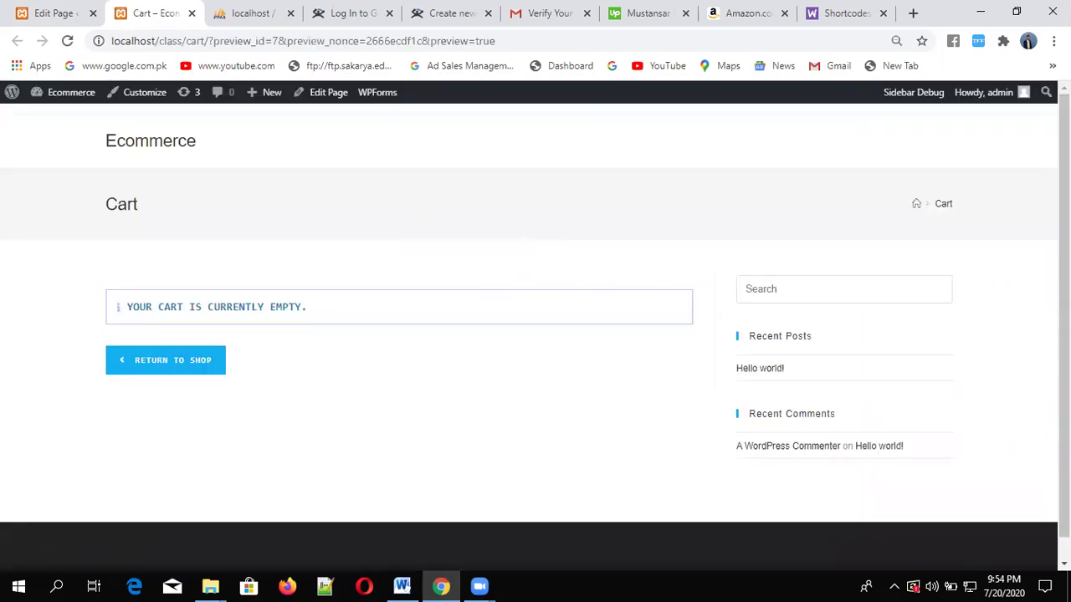
pyautogui.scroll(-1, 536, 327)
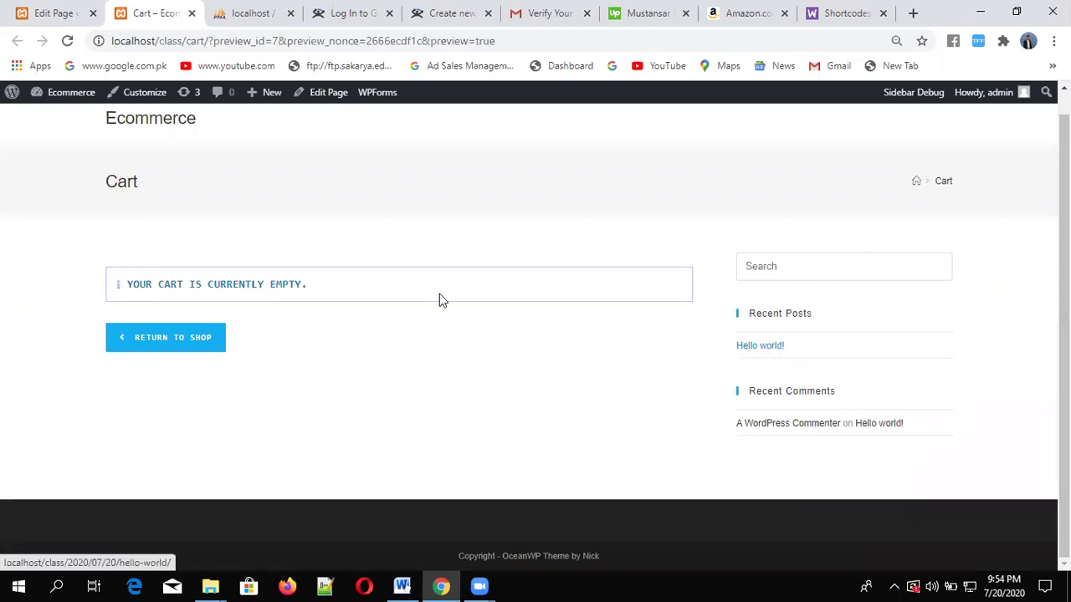
# - Go back to the editor, choose the Elementor Full Width template again, and update the Cart page once more
pyautogui.click(58, 15)
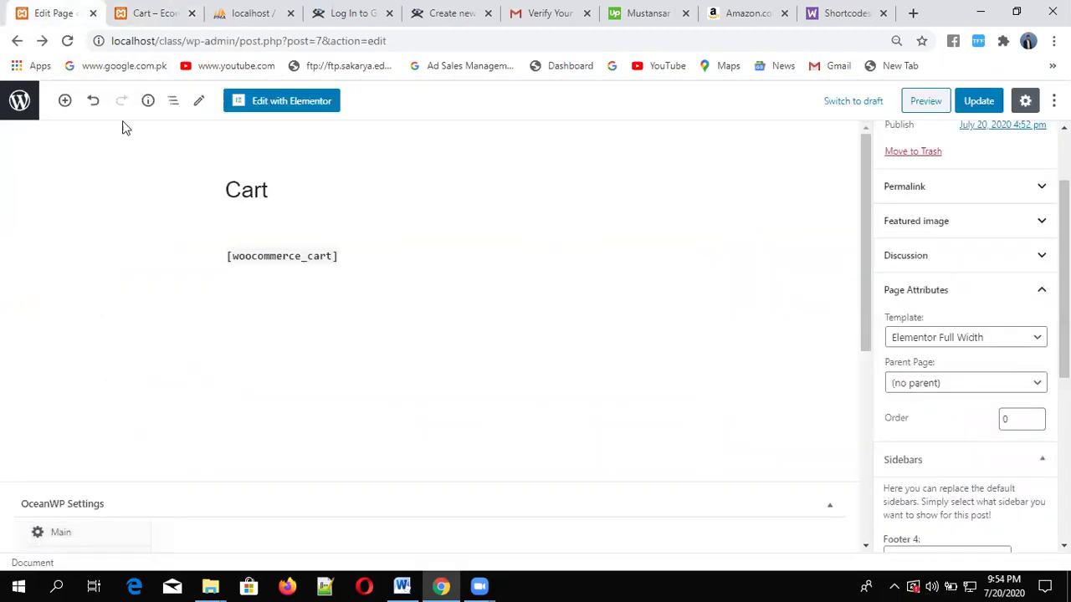
pyautogui.click(1022, 343)
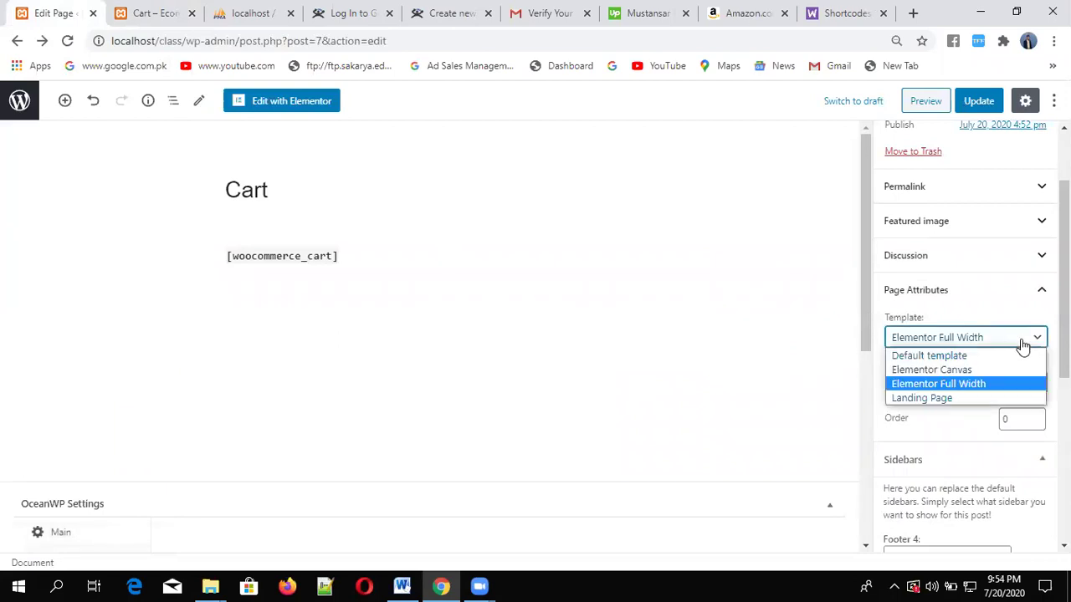
pyautogui.click(975, 383)
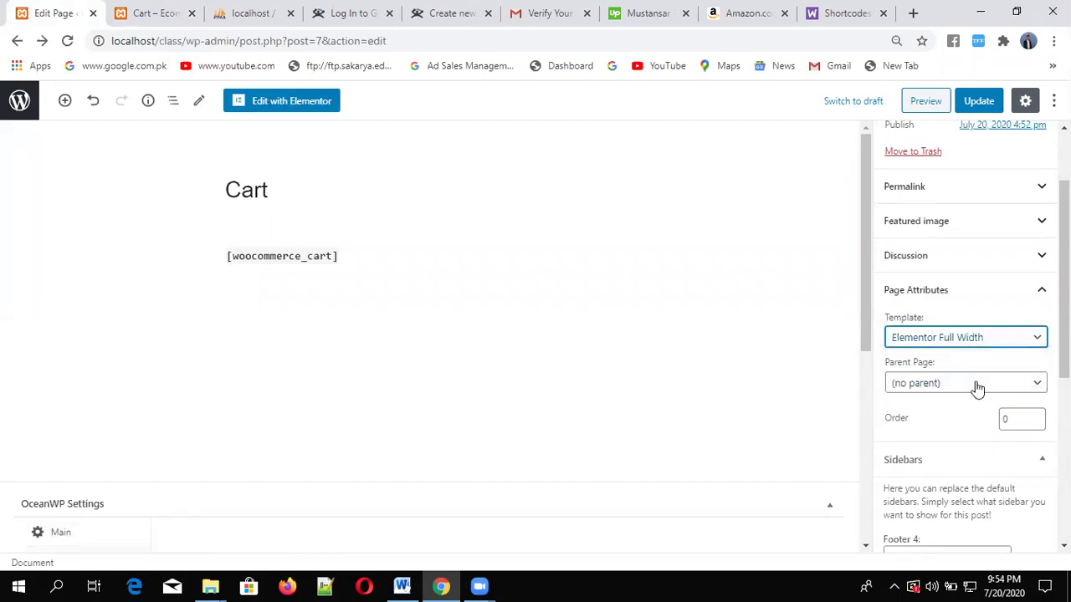
pyautogui.click(991, 109)
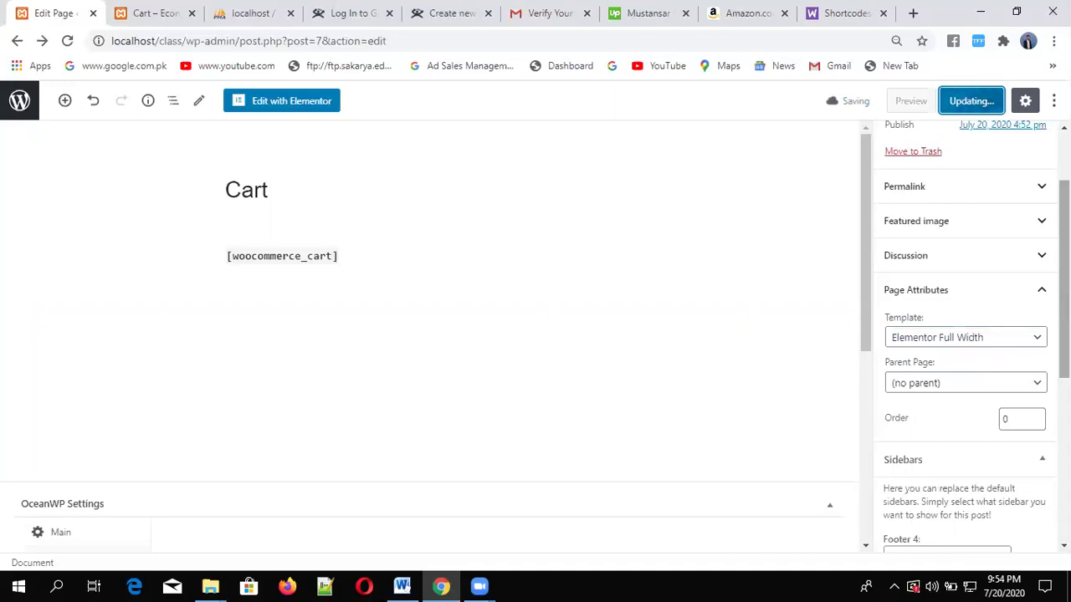
# - Examine the Cart page's sidebar replacement options, including the Search Results Sidebar choices, without selecting any
pyautogui.scroll(-2, 962, 335)
pyautogui.scroll(-3, 962, 335)
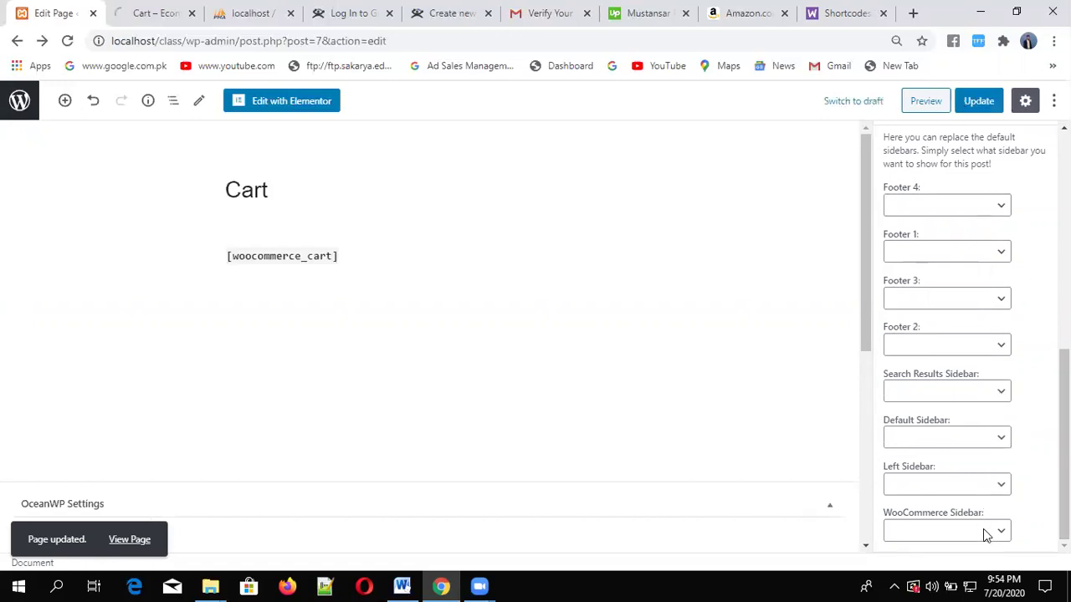
pyautogui.click(986, 404)
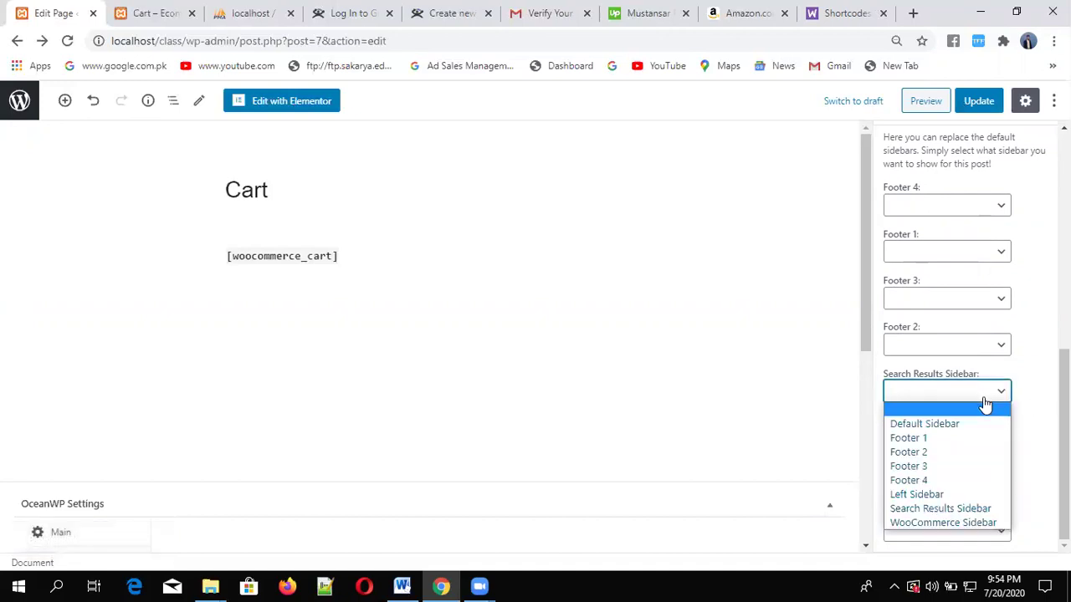
pyautogui.click(1021, 422)
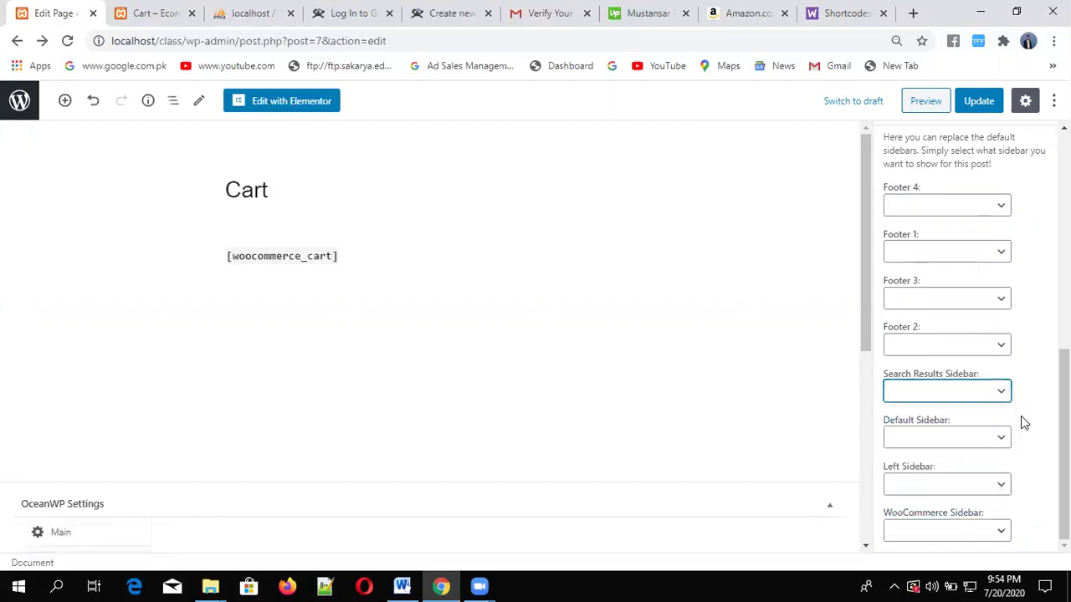
# - Examine the replacement choices for the Cart page's Default Sidebar and Left Sidebar
pyautogui.click(968, 439)
pyautogui.click(970, 443)
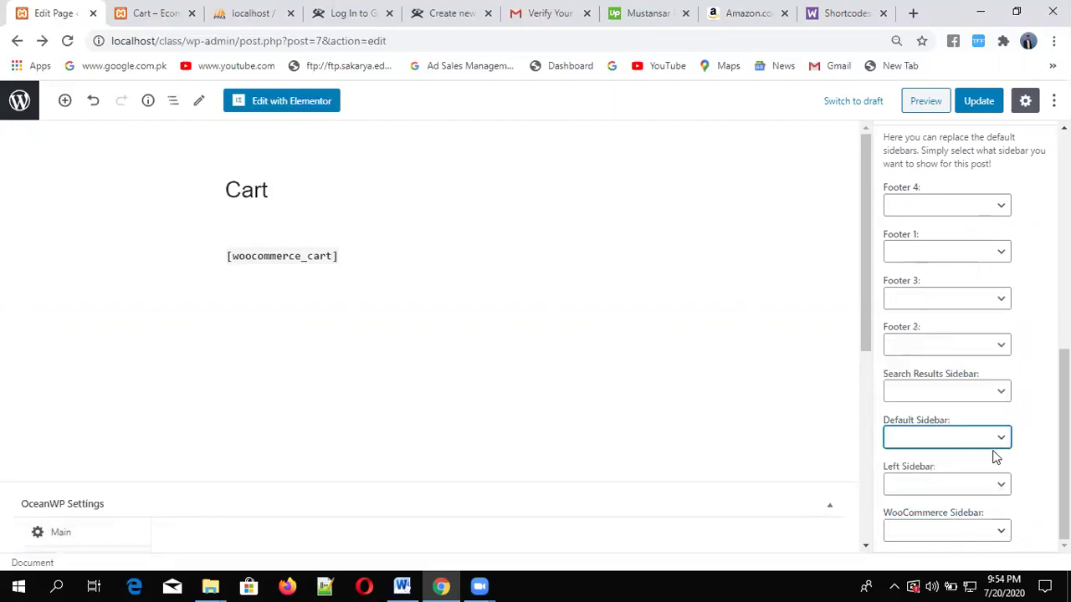
pyautogui.click(983, 487)
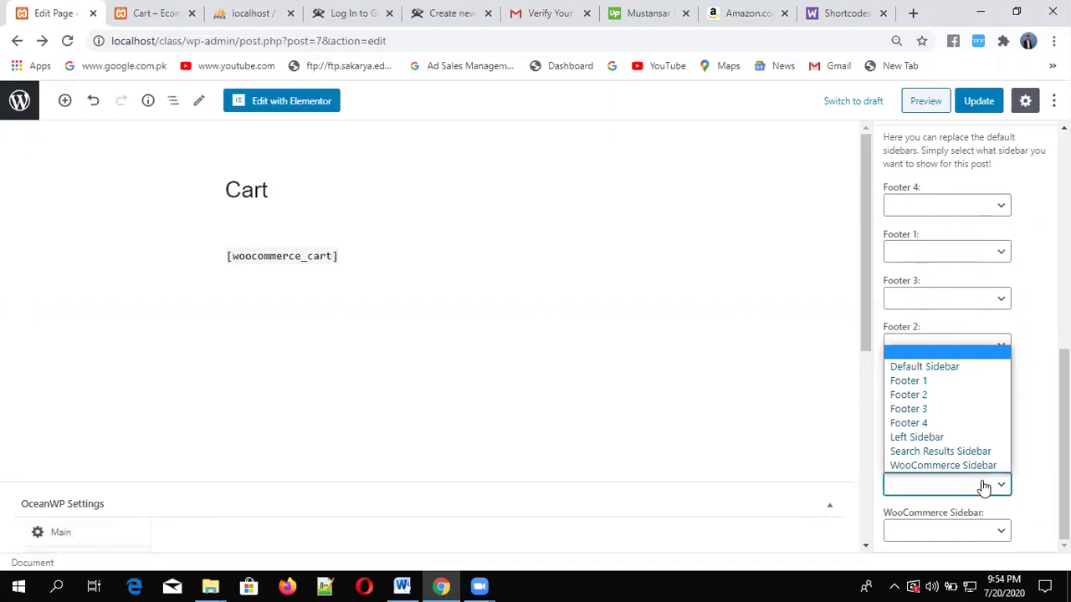
pyautogui.click(943, 465)
# - Update the Cart page and leave its editor for the list of all pages
pyautogui.scroll(10, 962, 334)
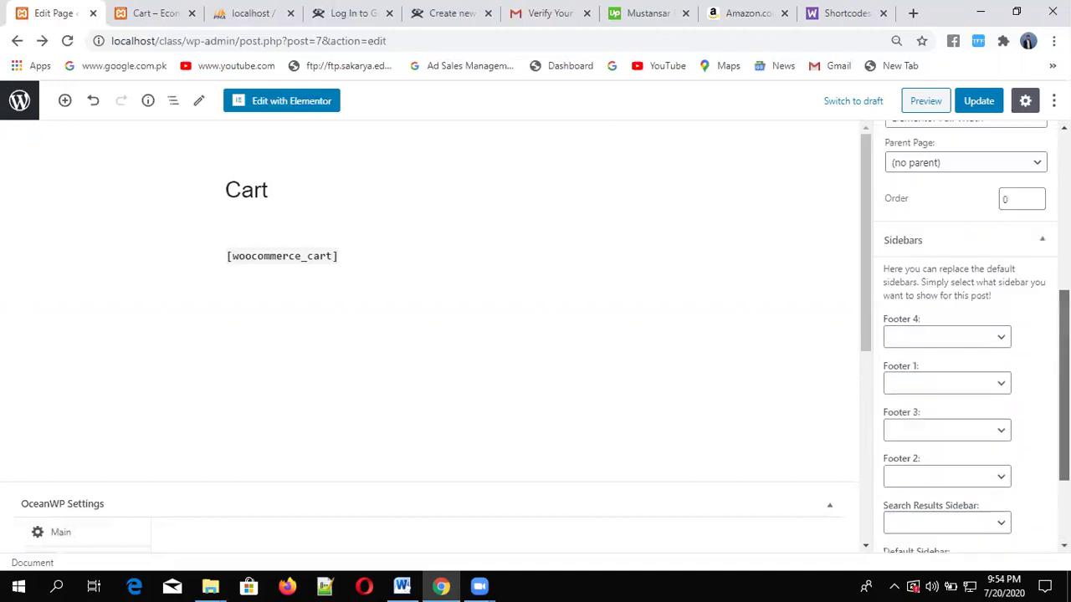
pyautogui.click(980, 102)
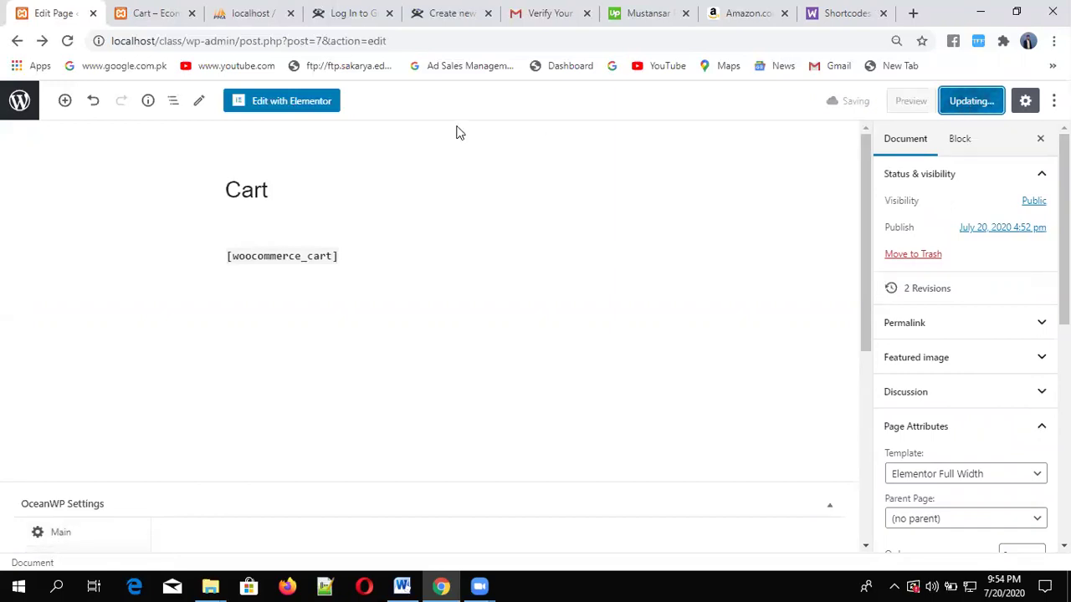
pyautogui.click(15, 41)
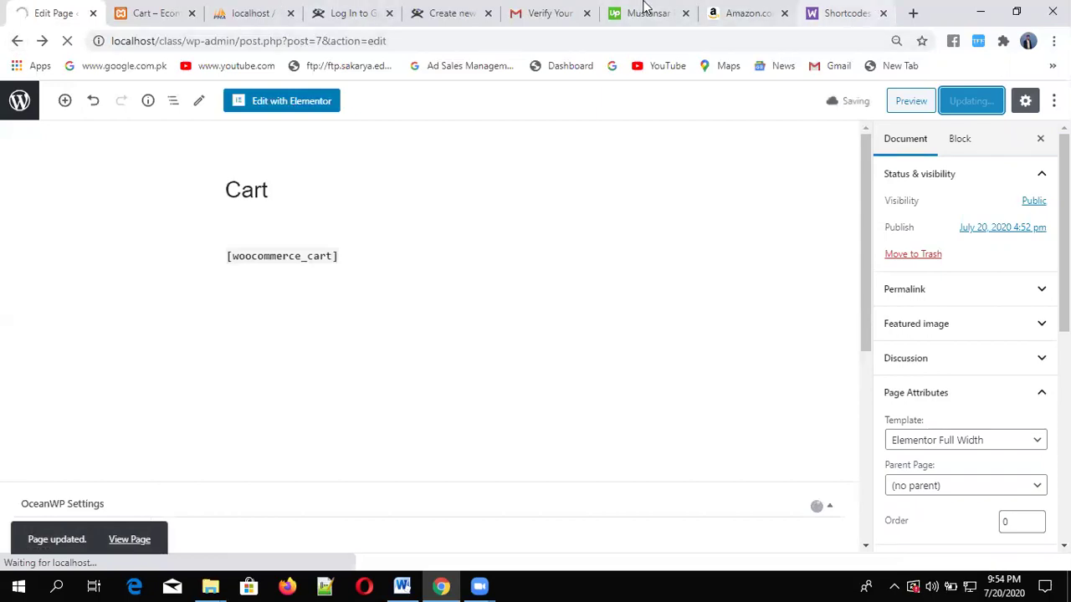
# - Highlight the checkout, my account and order tracking shortcodes in the WooCommerce documentation, and go back to the WordPress Pages list
pyautogui.click(845, 12)
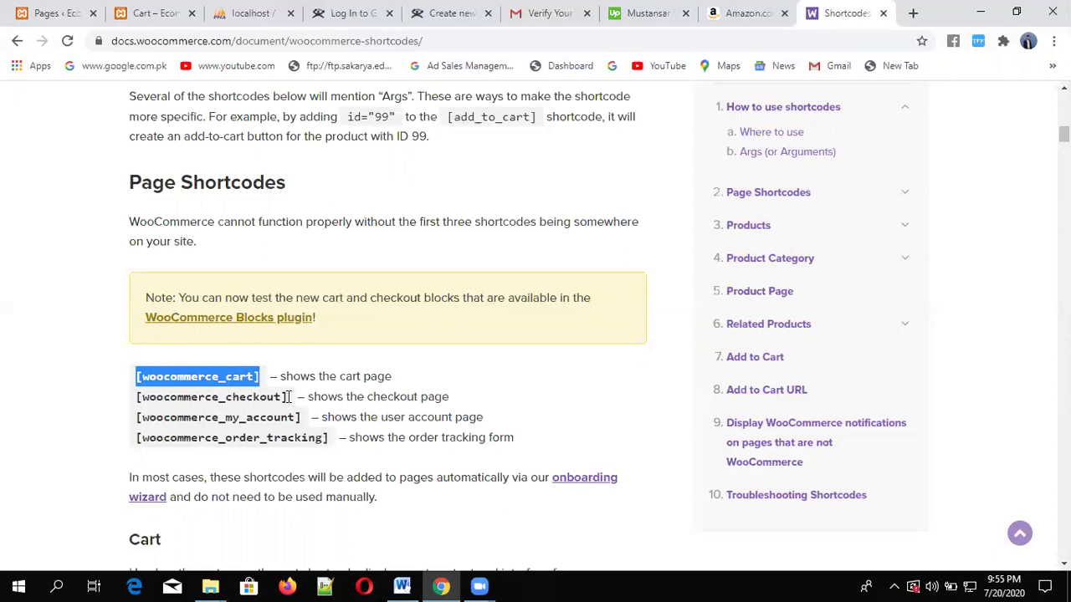
pyautogui.moveTo(288, 401); pyautogui.dragTo(136, 405)
pyautogui.moveTo(301, 417); pyautogui.dragTo(136, 416)
pyautogui.moveTo(326, 438); pyautogui.dragTo(130, 438)
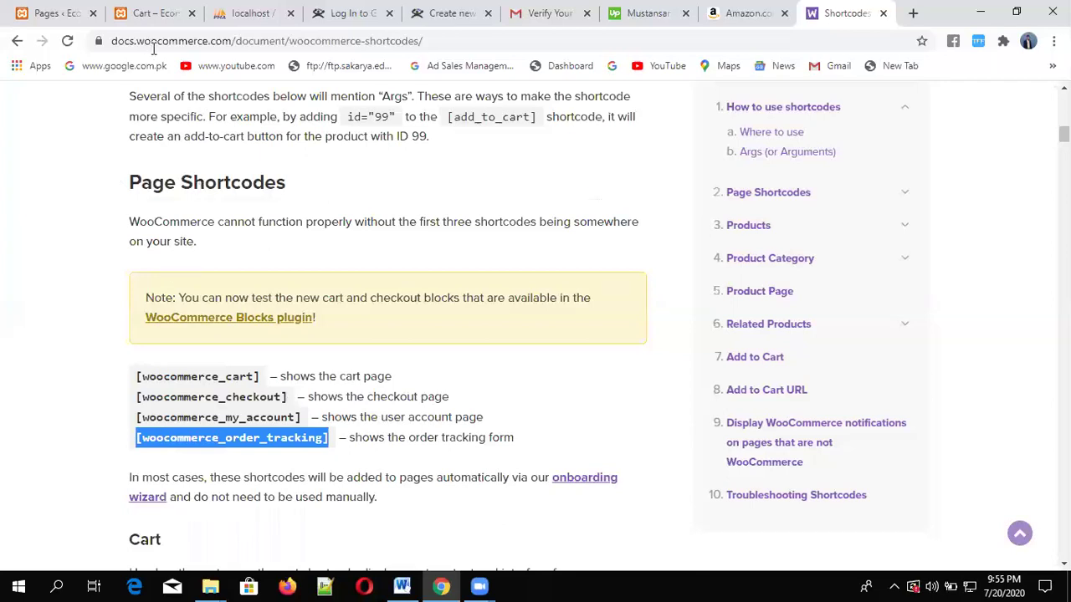
pyautogui.click(158, 8)
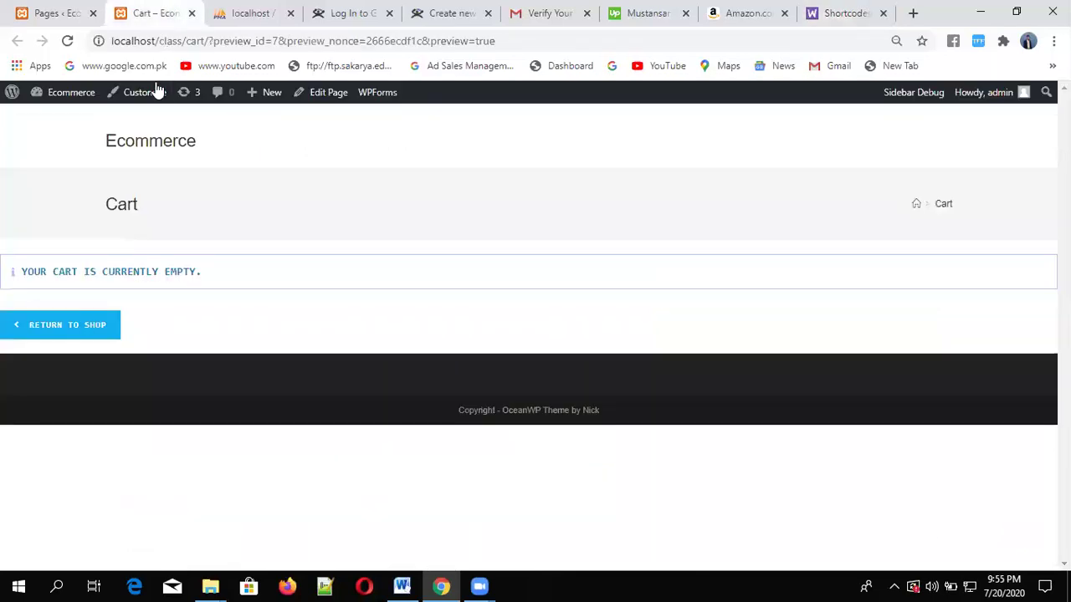
pyautogui.click(80, 16)
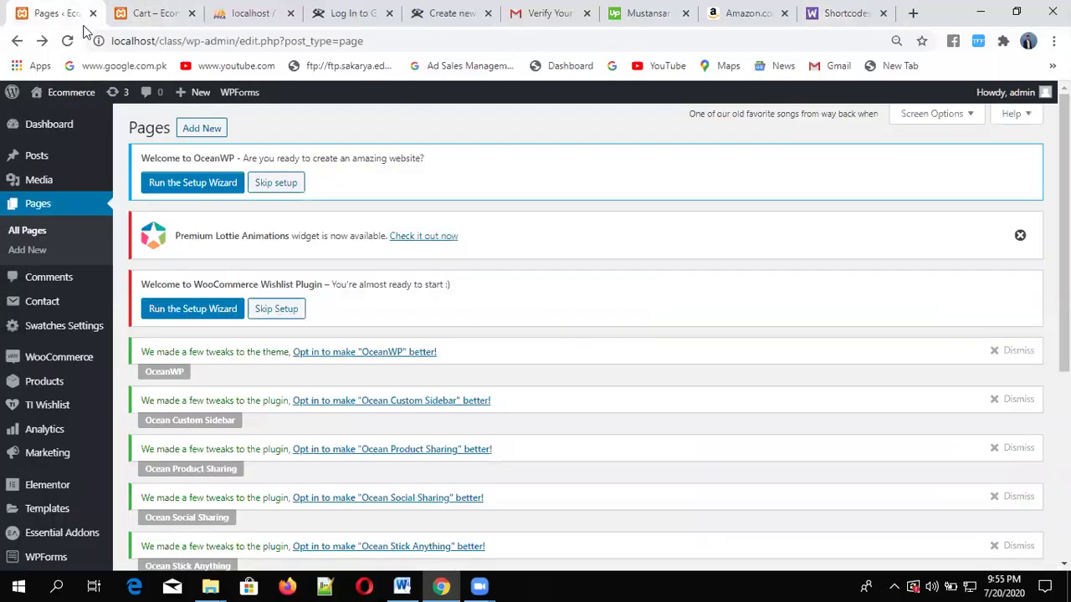
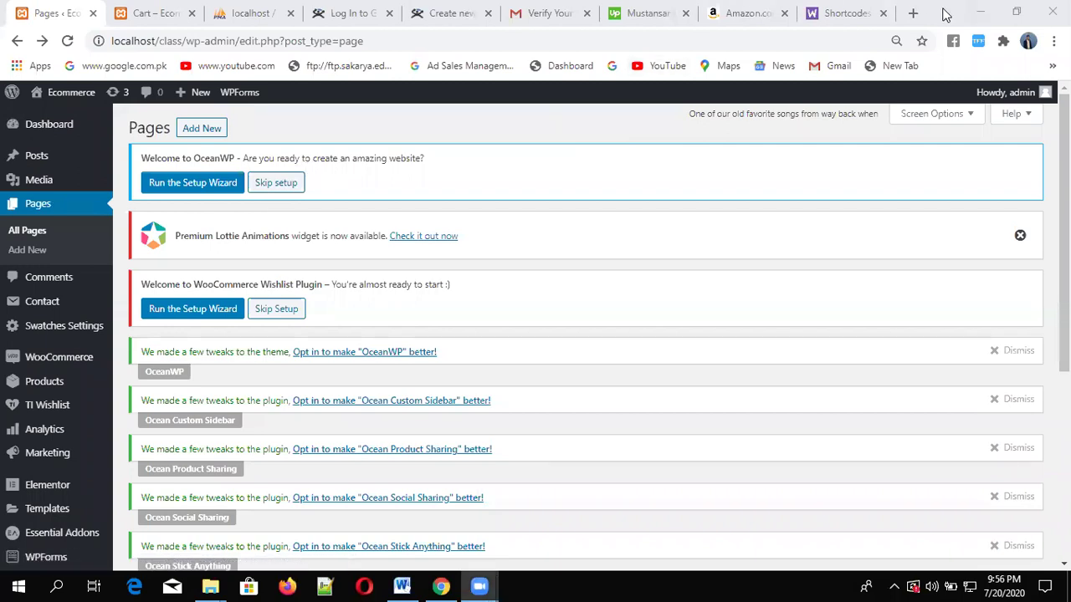
# - Revisit the WooCommerce page shortcodes documentation, and look through the existing pages in the WordPress Pages list
pyautogui.click(862, 15)
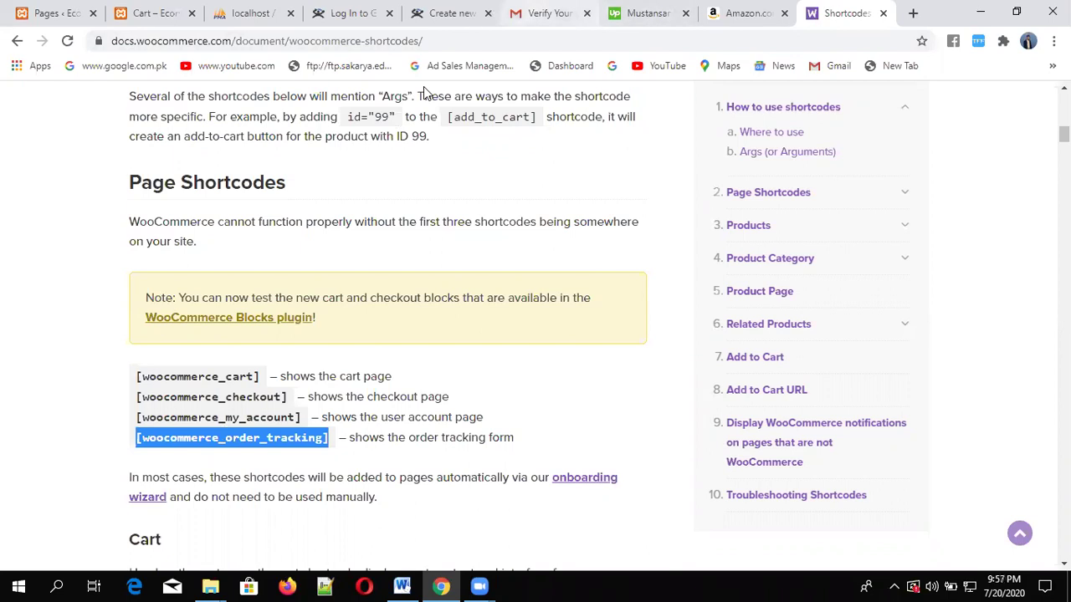
pyautogui.click(149, 16)
pyautogui.click(80, 12)
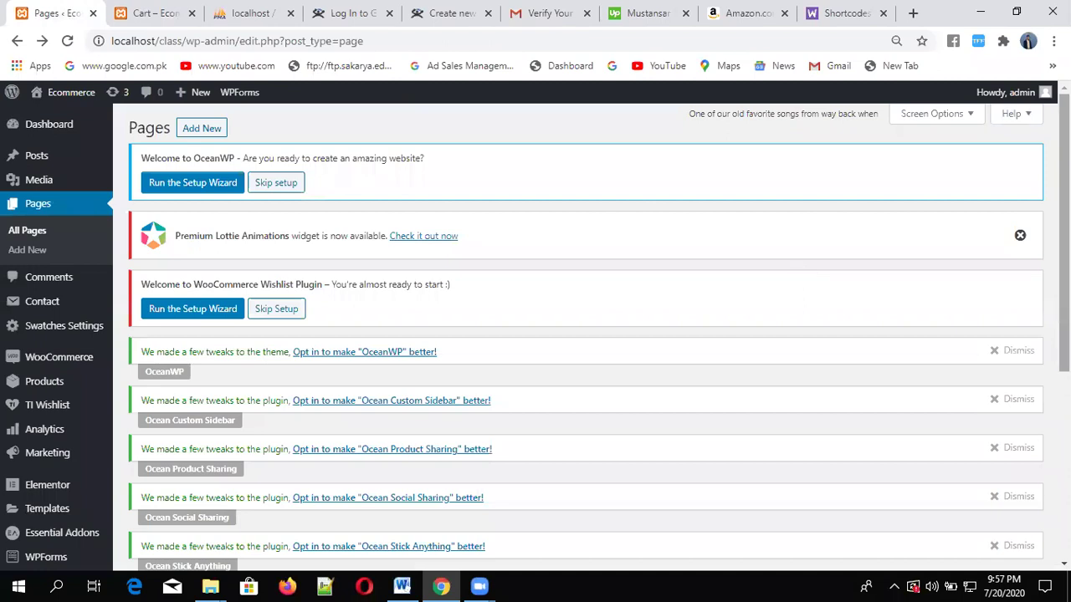
pyautogui.scroll(-4, 586, 335)
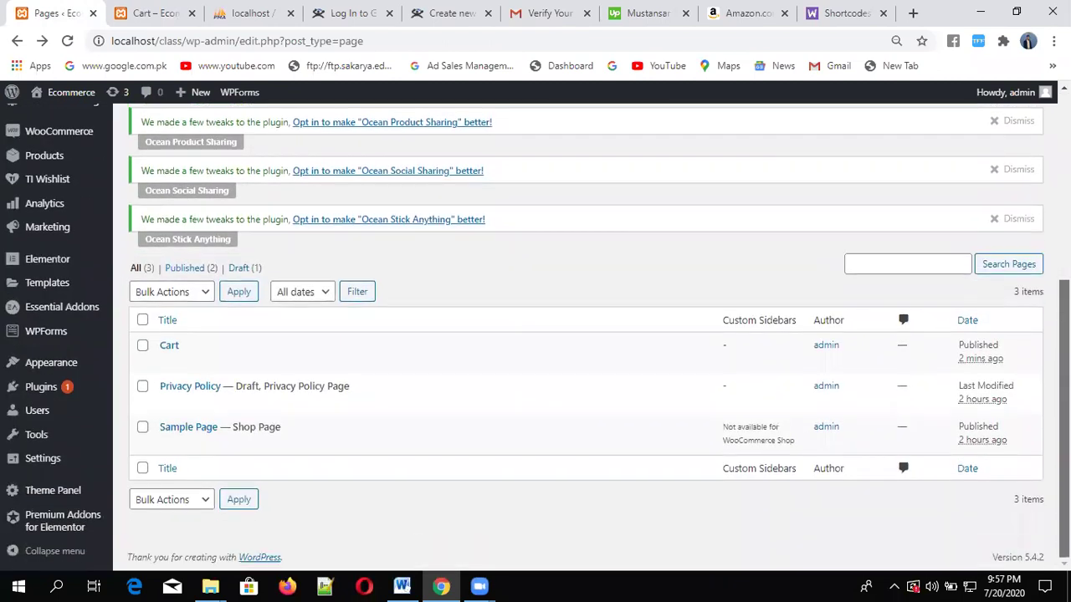